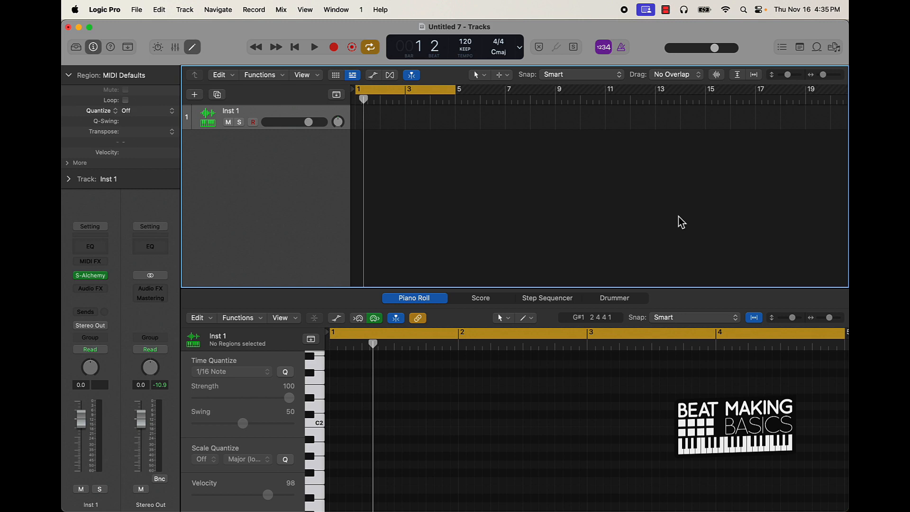
click(137, 11)
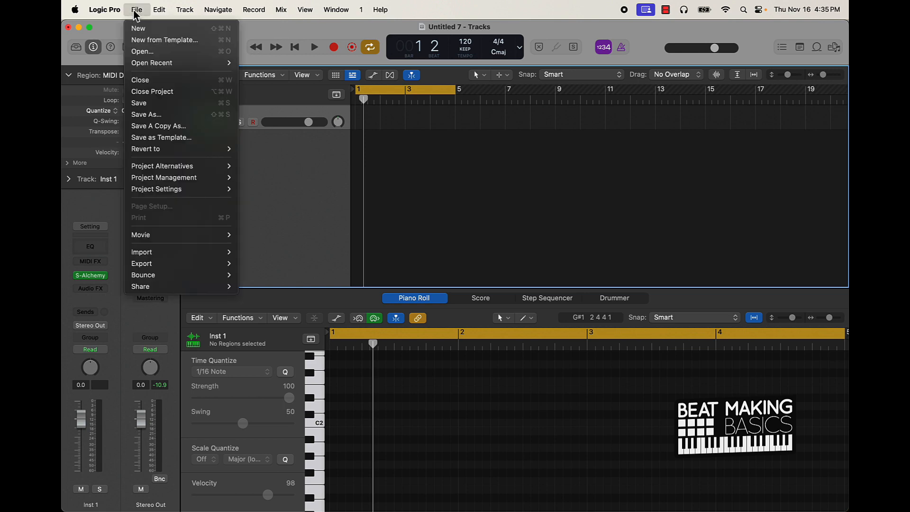
mouse_move(159, 10)
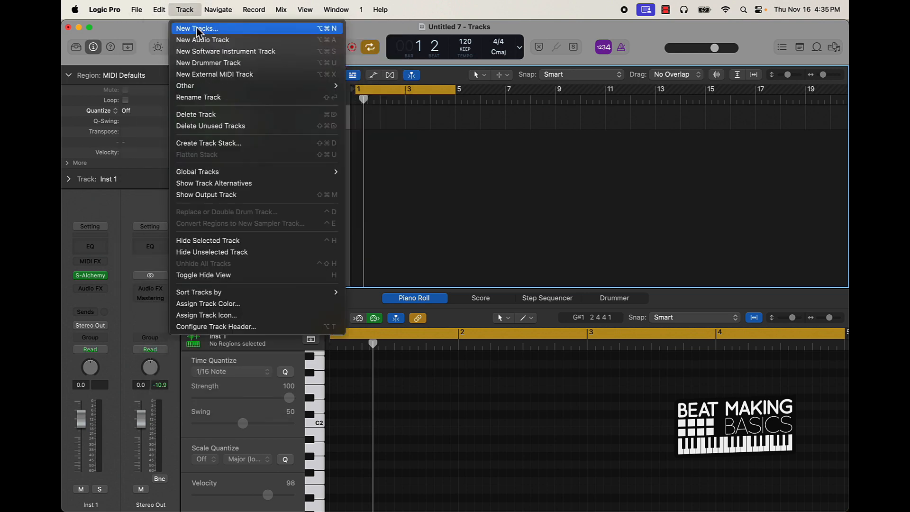
click(197, 29)
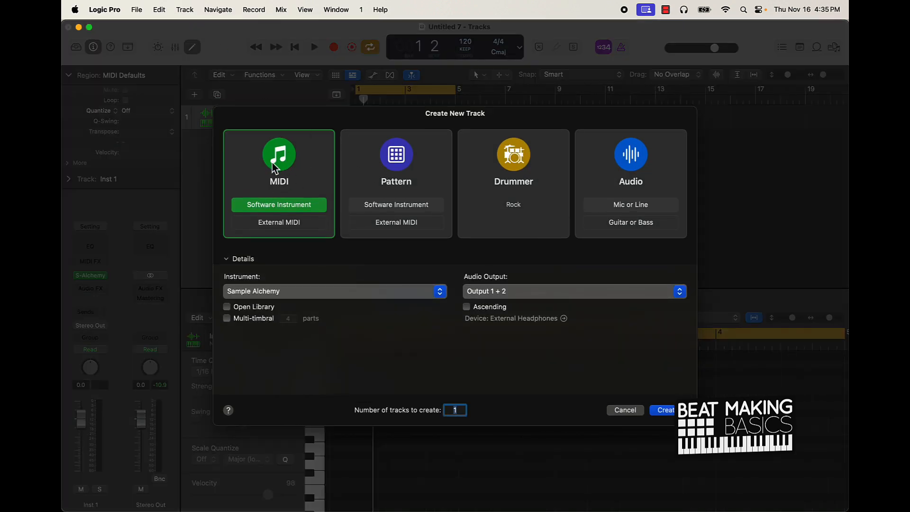
click(256, 290)
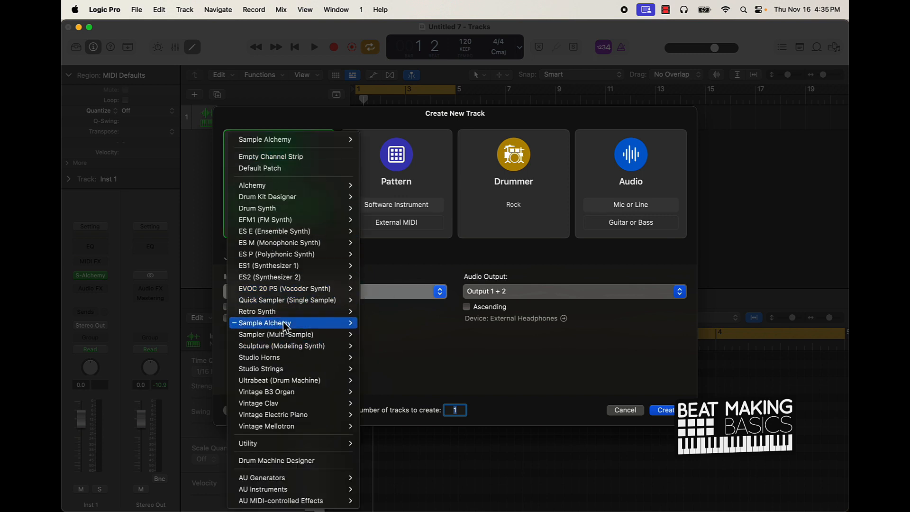
mouse_move(259, 303)
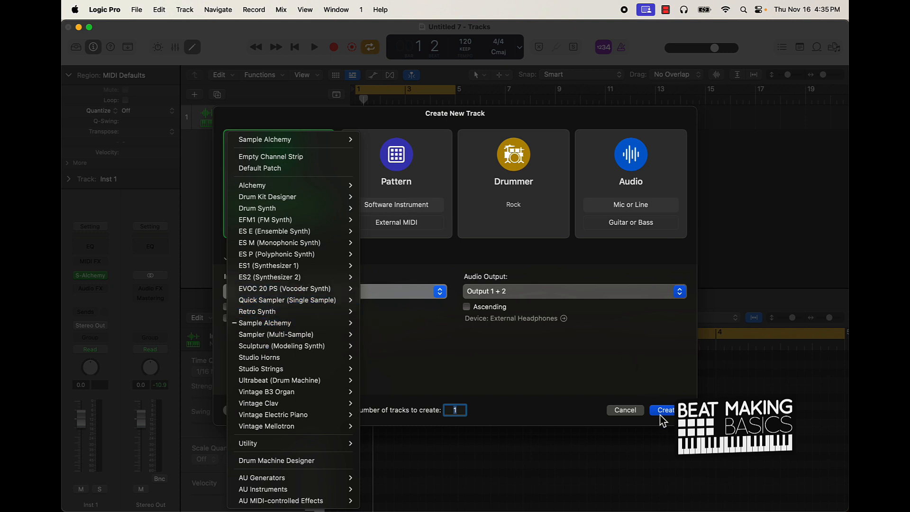
click(634, 410)
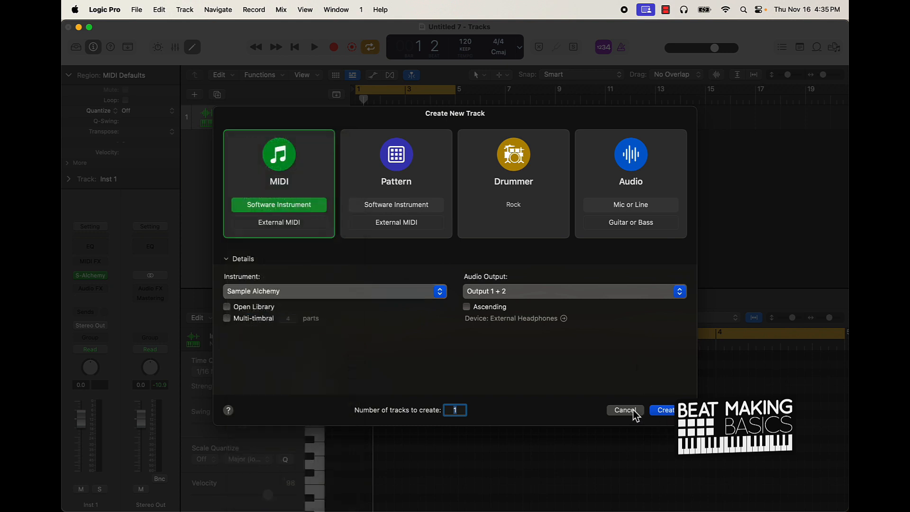
click(634, 410)
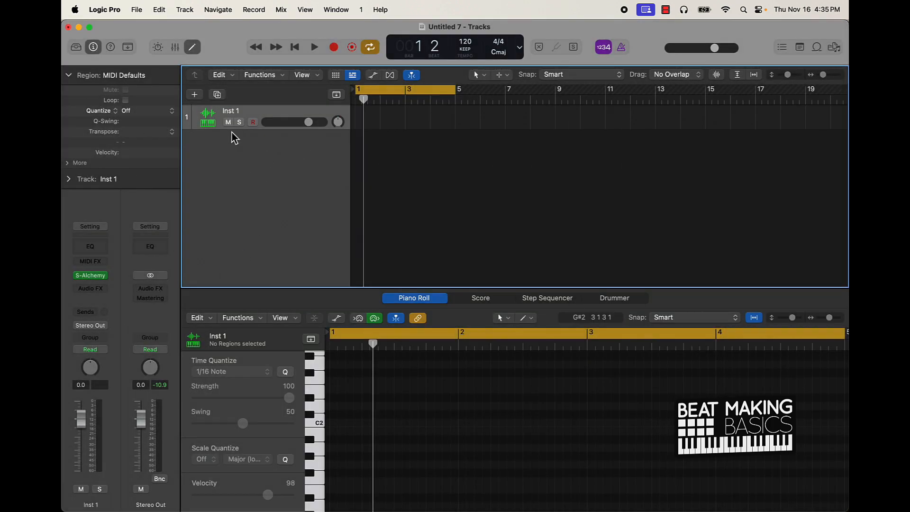
Open the Sample Alchemy plug-in on the Inst 1 track and bring up the Musical Typing keyboard.
click(91, 280)
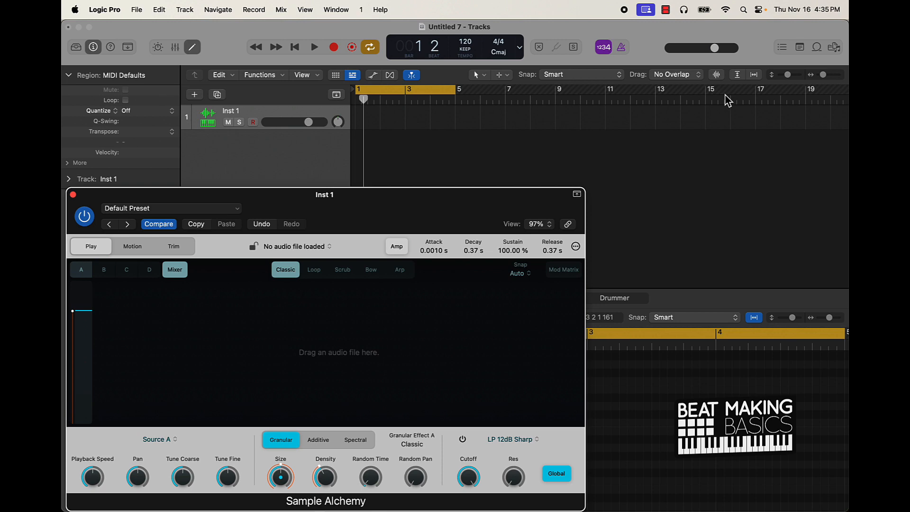
key(super+k)
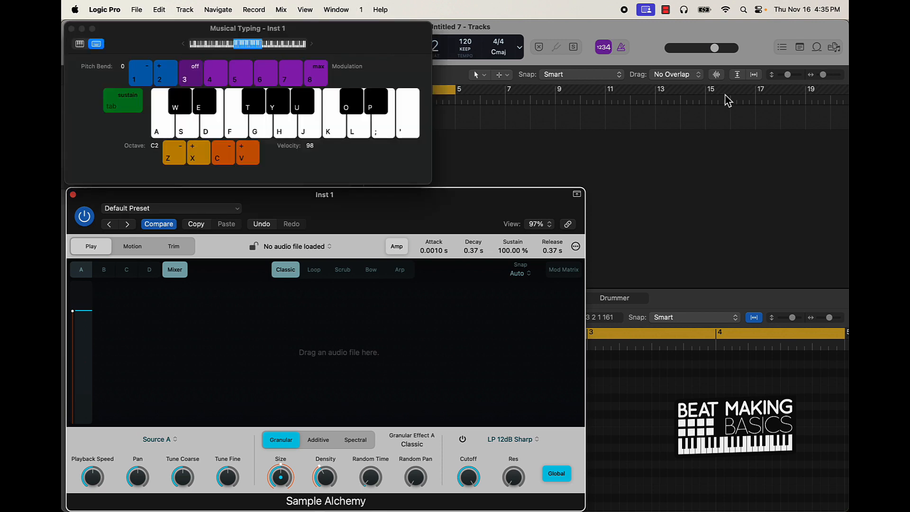
Show a widened loop browser and limit the listed loops to the Hybrid Textures sound pack.
click(818, 47)
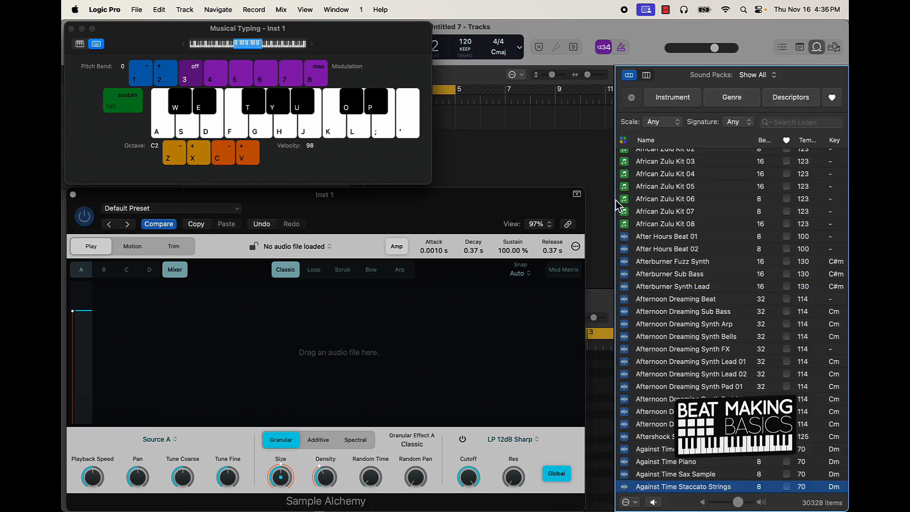
drag(615, 201, 590, 197)
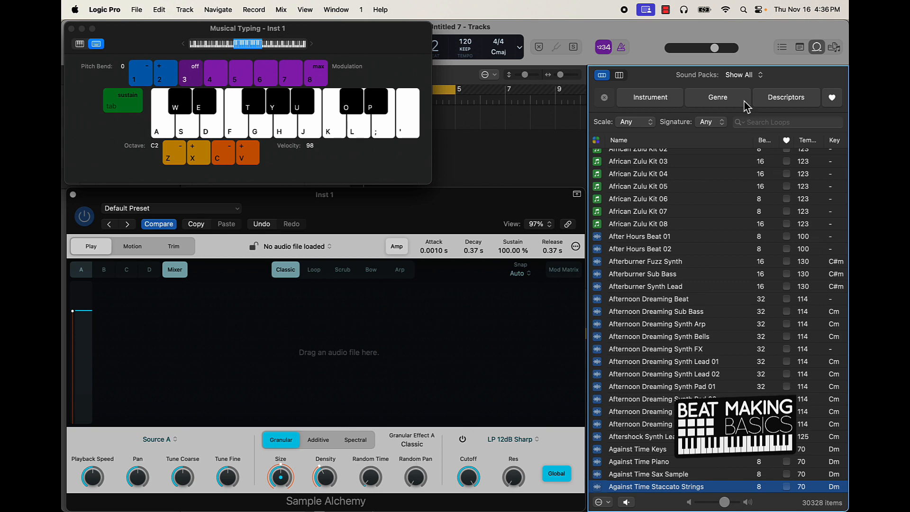
click(736, 76)
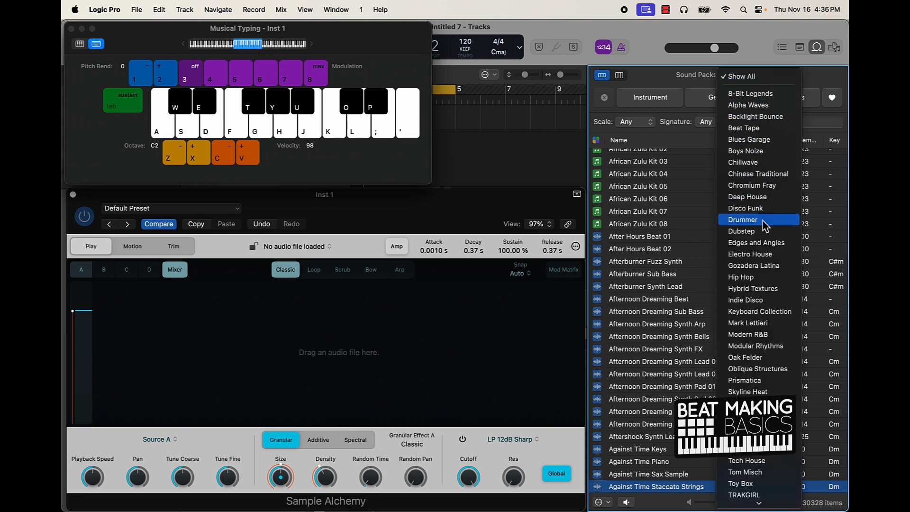
click(762, 289)
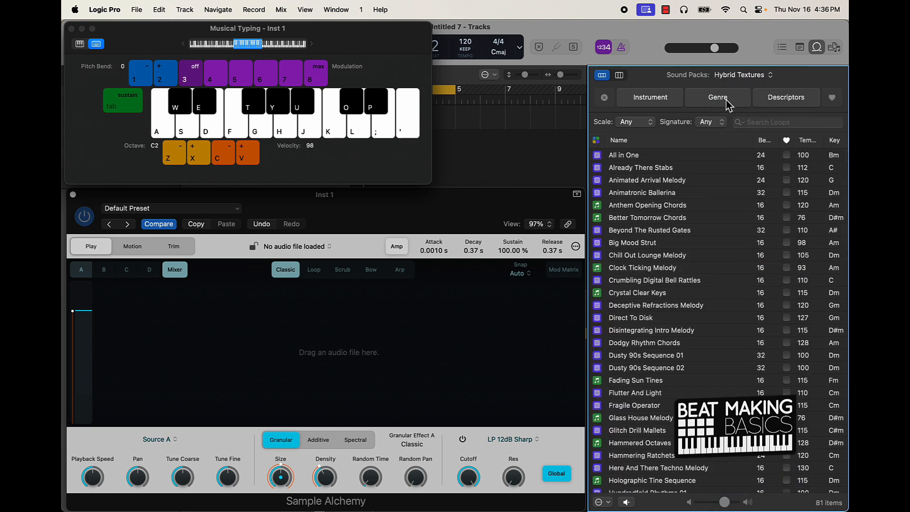
Preview the Sparkling Fantasy Melody loop and load it into Sample Alchemy as the source audio.
scroll(637, 319, down, 15)
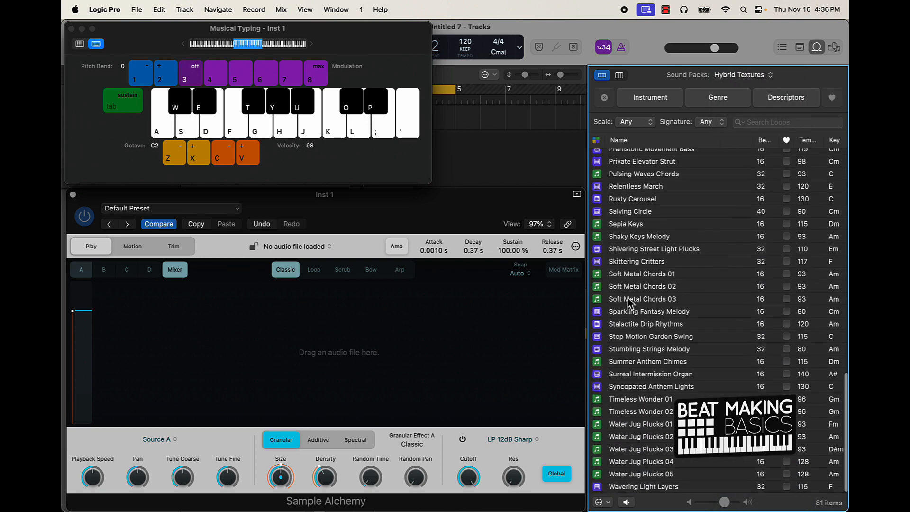
click(636, 316)
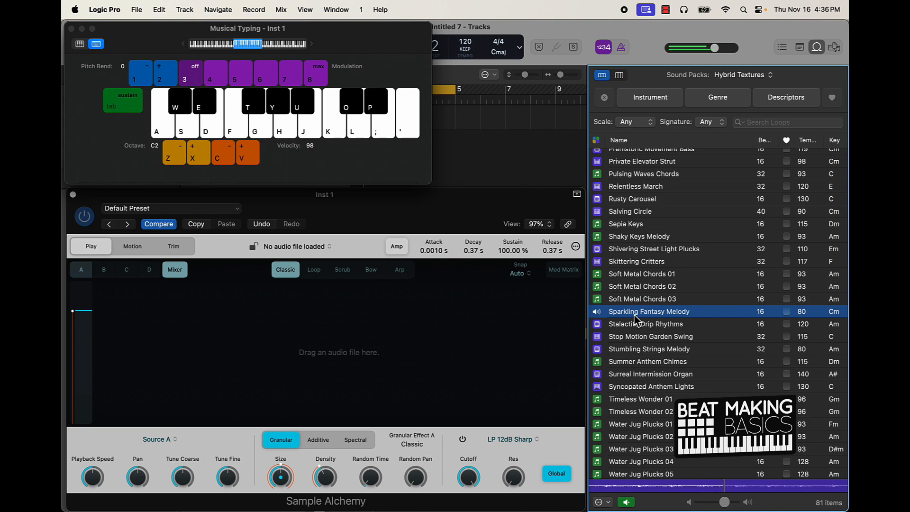
click(635, 316)
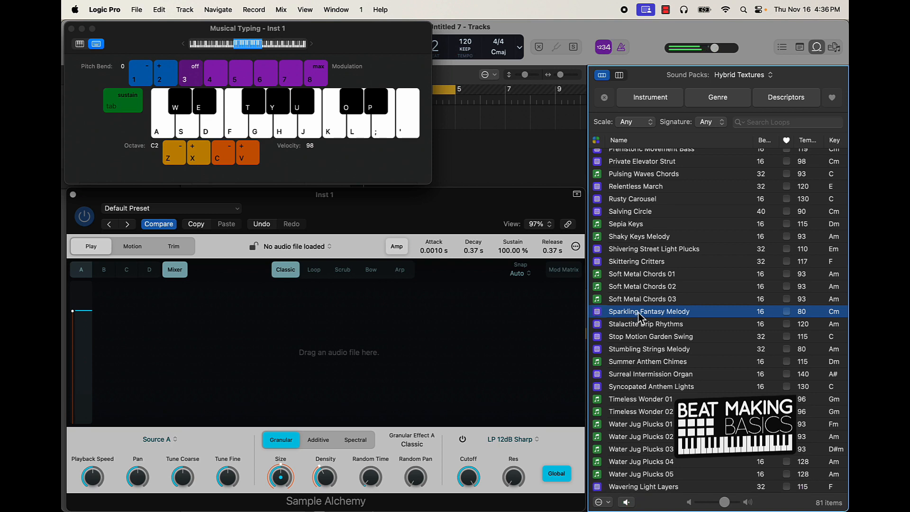
drag(637, 317, 348, 348)
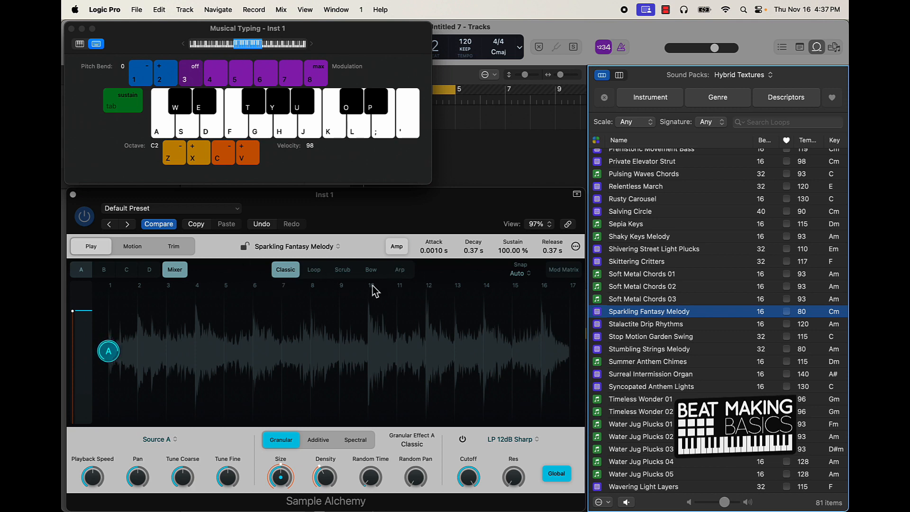
Switch source A to Loop mode and audition it with the loop end at bar 13, before bar 9 and at bar 9.
click(313, 270)
key(a)
drag(339, 351, 457, 363)
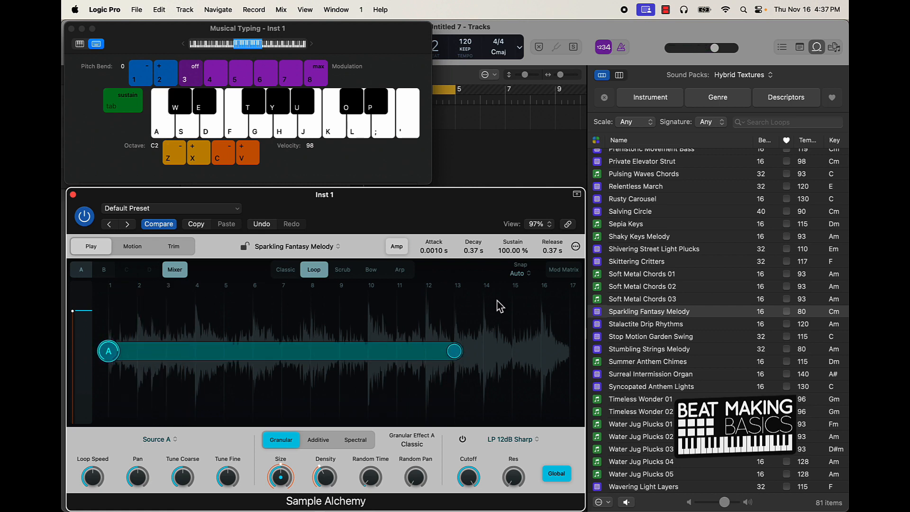
key(a)
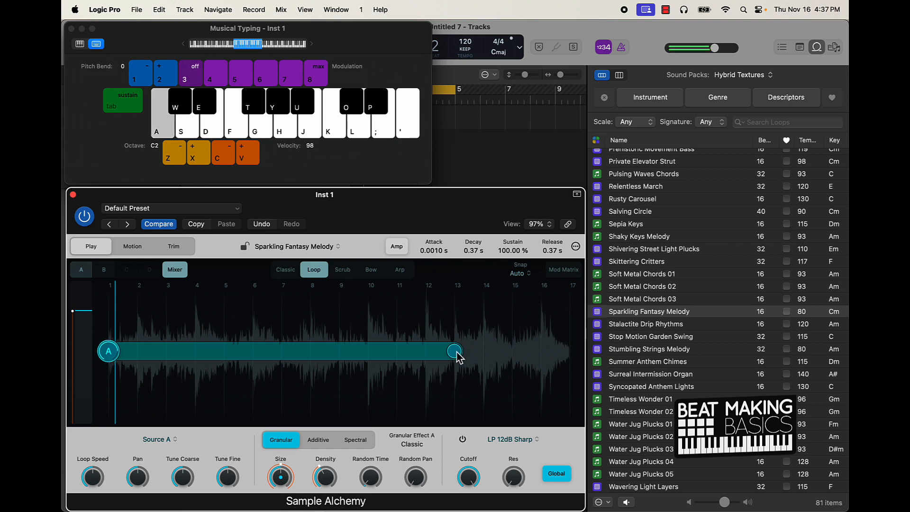
drag(458, 355, 336, 352)
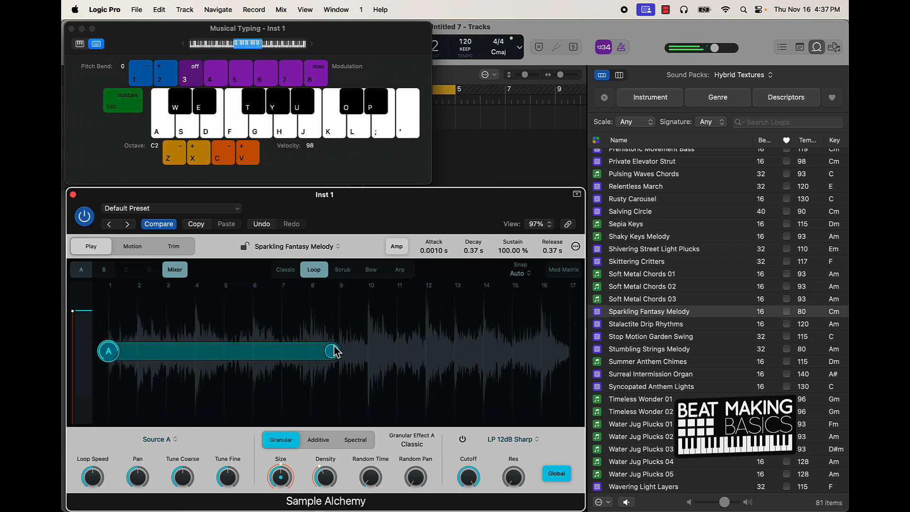
key(a)
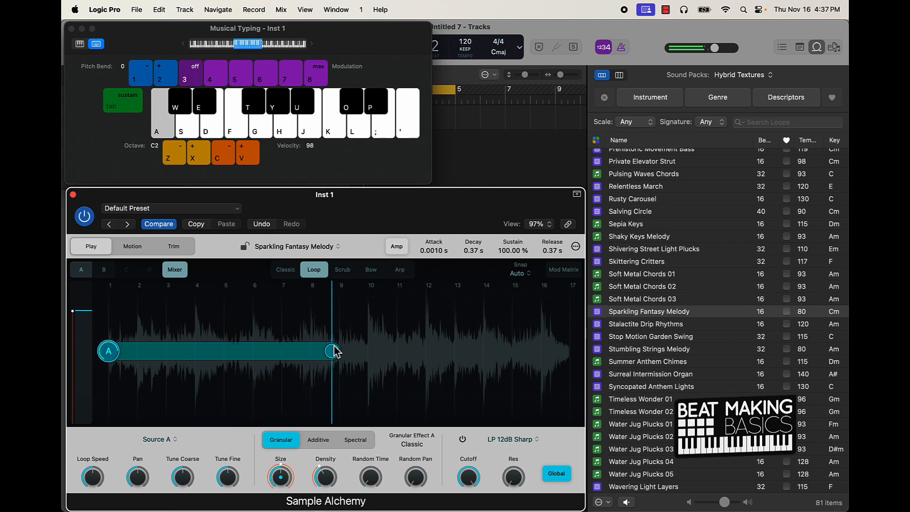
drag(336, 353, 340, 353)
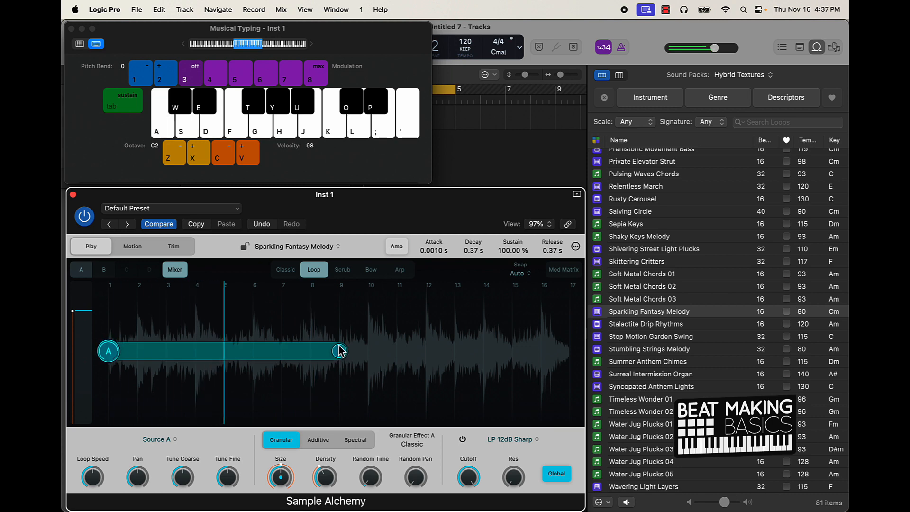
Audition the sample from source A's starting position in Scrub mode and in Bow mode.
click(342, 271)
key(a)
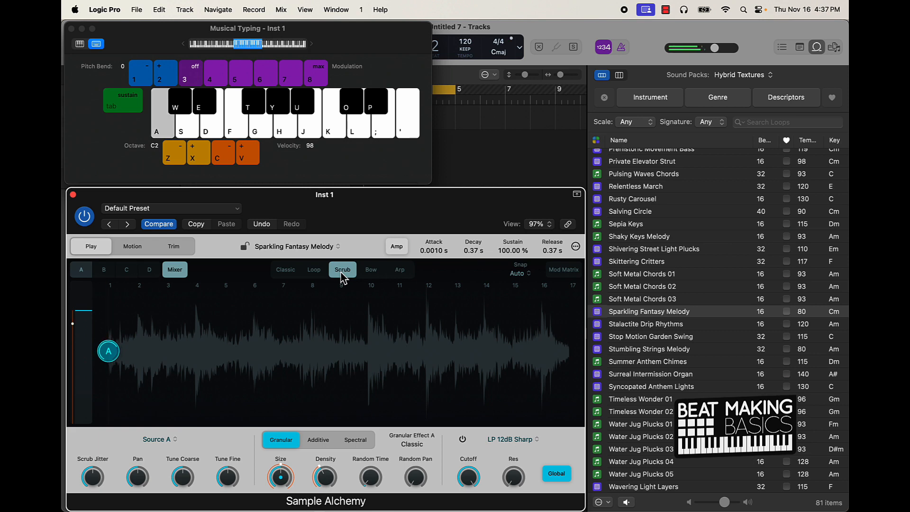
click(373, 273)
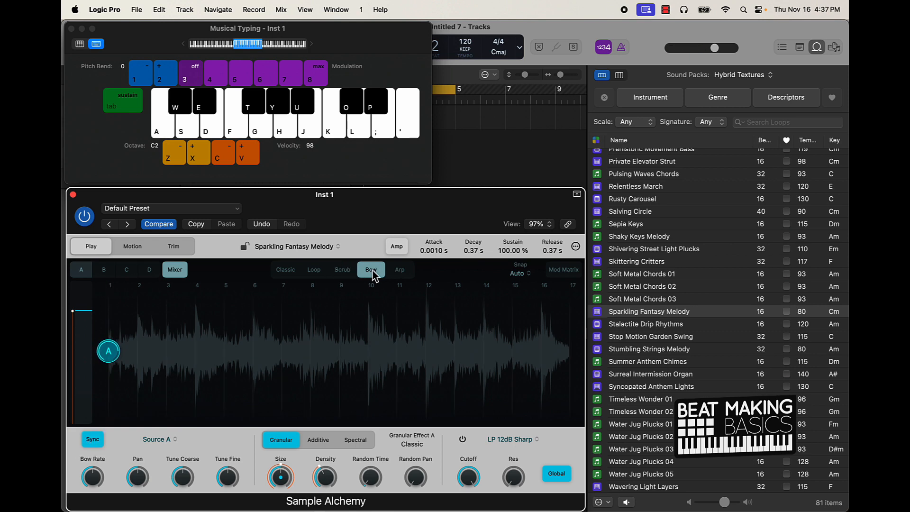
key(a)
key(a)
Move source A's handle along the waveform in stages to just before bar 7, playing the C note at each position.
drag(114, 354, 196, 348)
key(a)
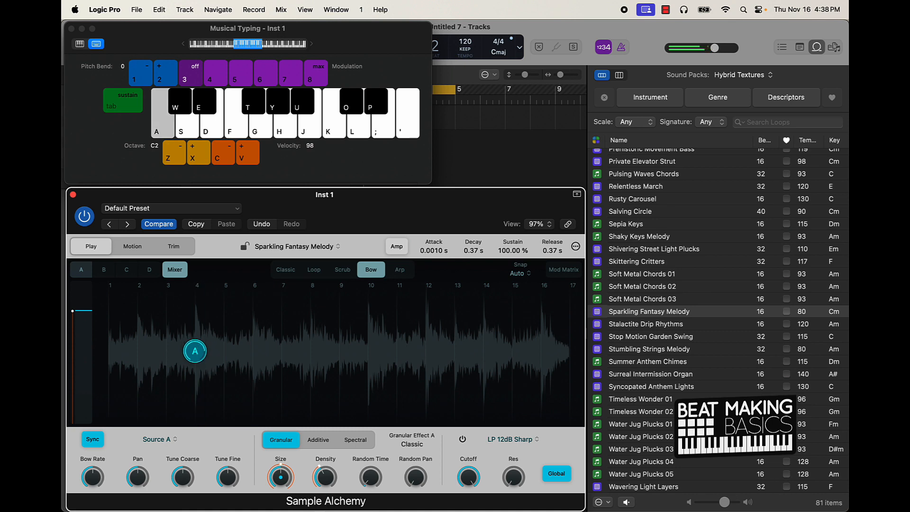
click(242, 356)
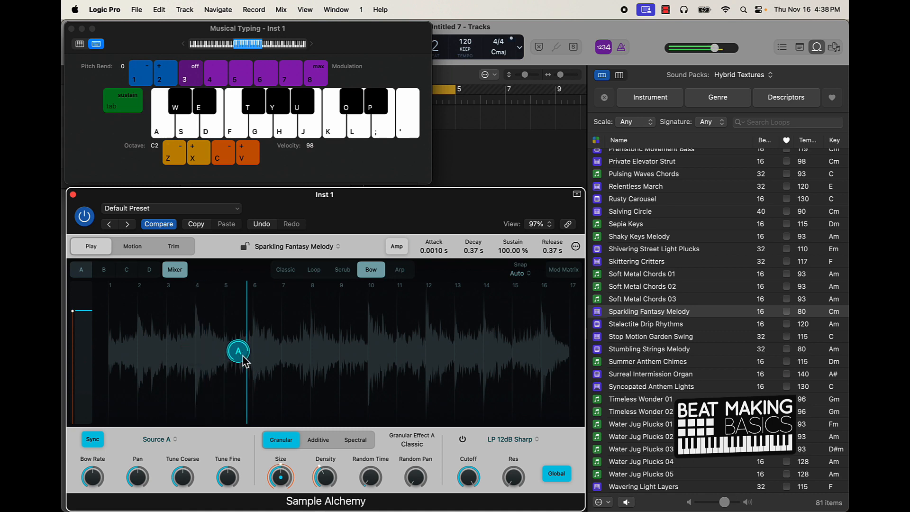
key(a)
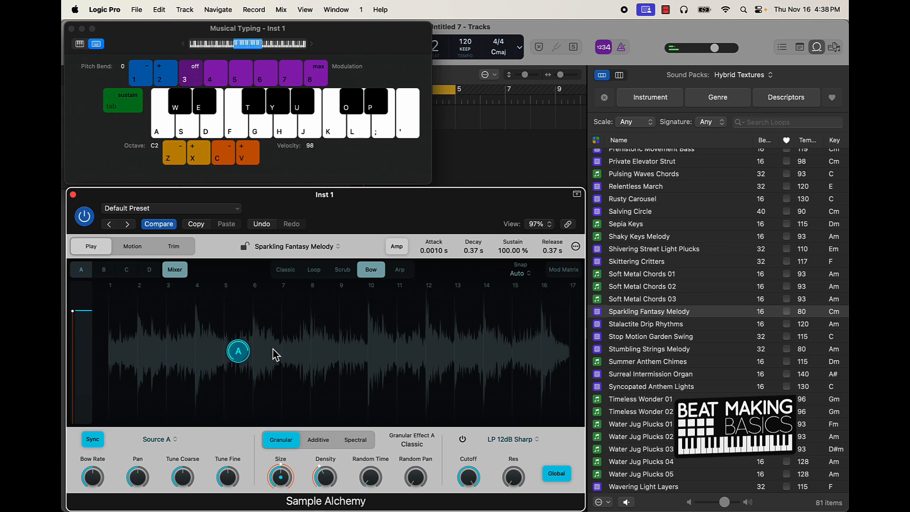
click(274, 353)
key(a)
key(a)
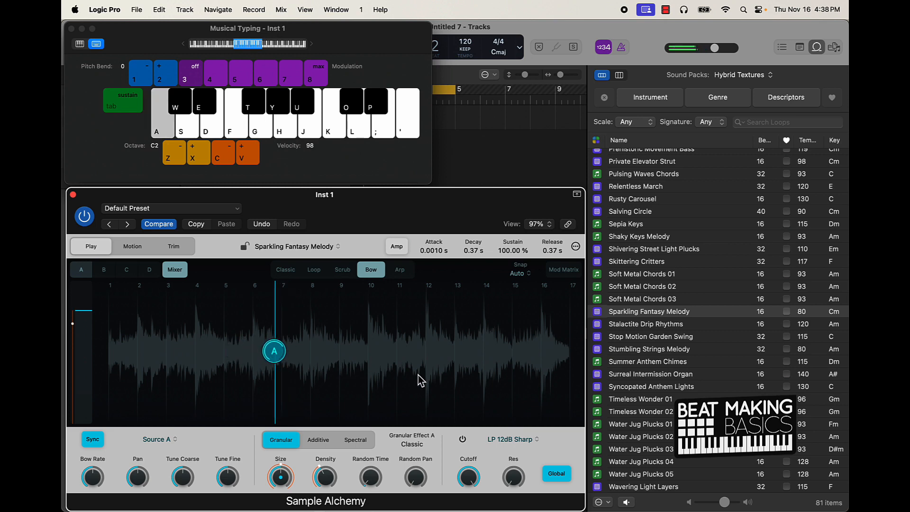
Play several notes in Bow mode and lower the Musical Typing octave to C1.
key(h)
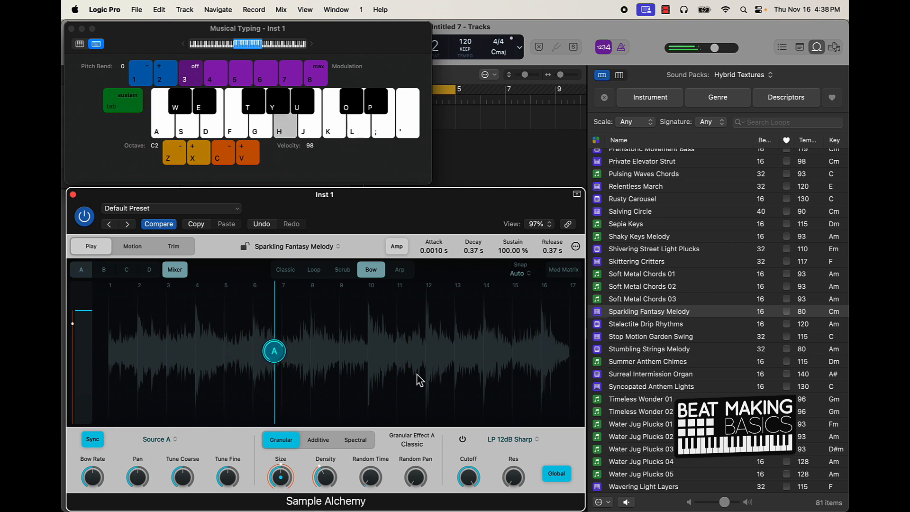
key(g)
key(z)
key(a)
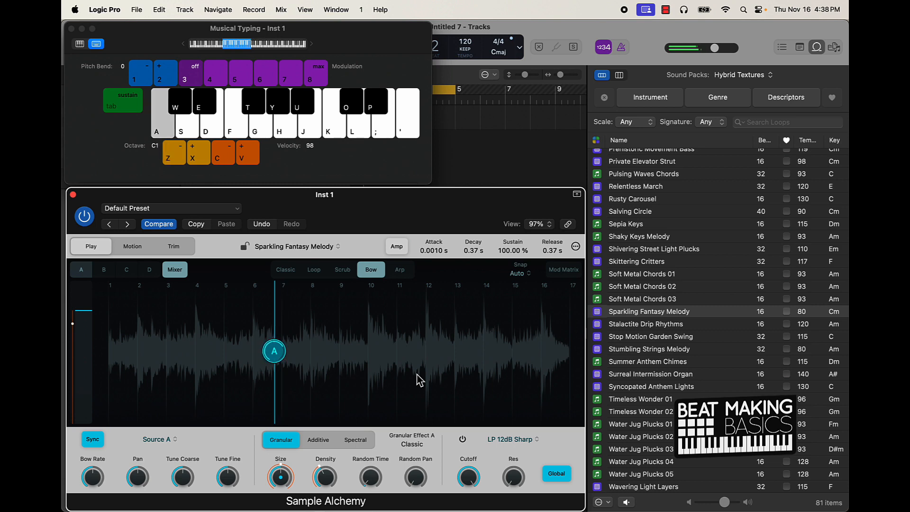
key(f)
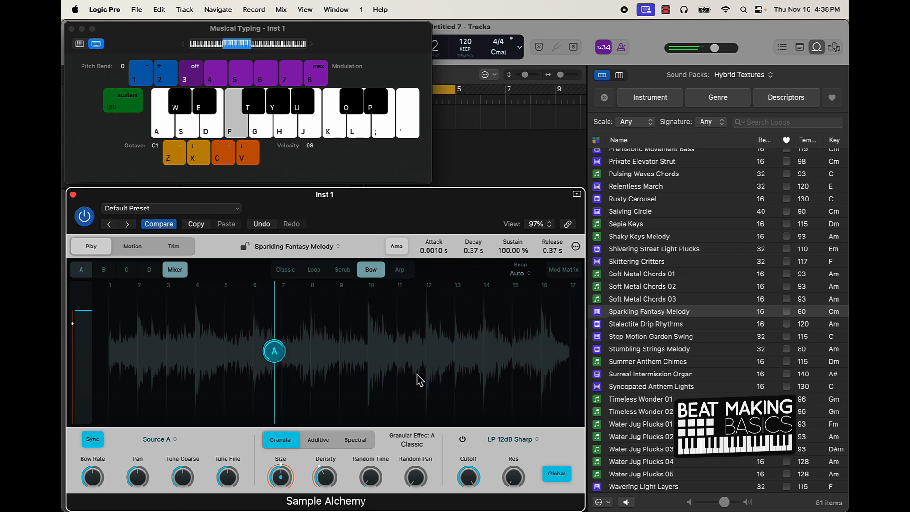
key(g)
key(y)
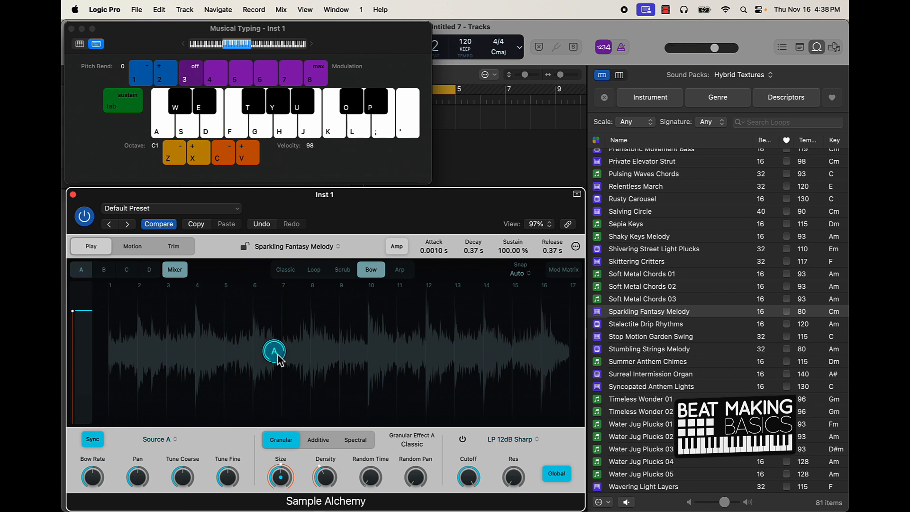
Audition source A in Arp mode and set its play mode back to Classic.
click(401, 270)
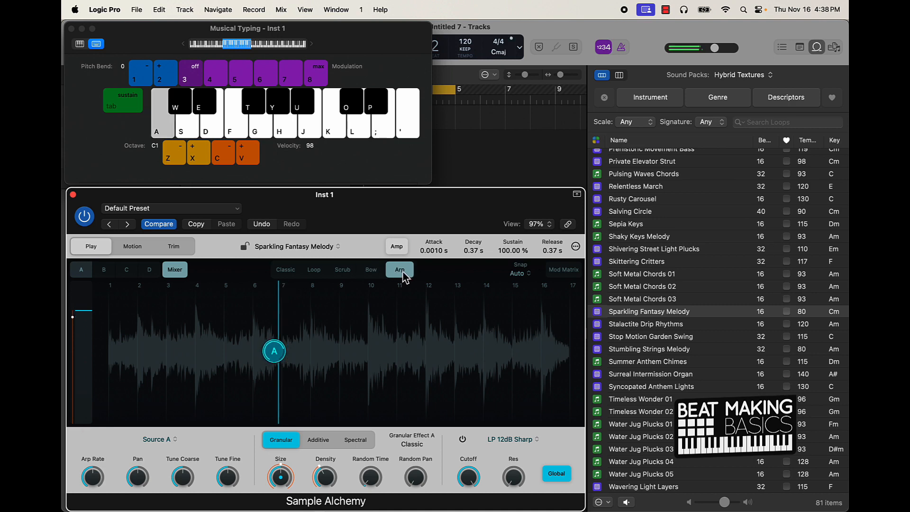
key(d)
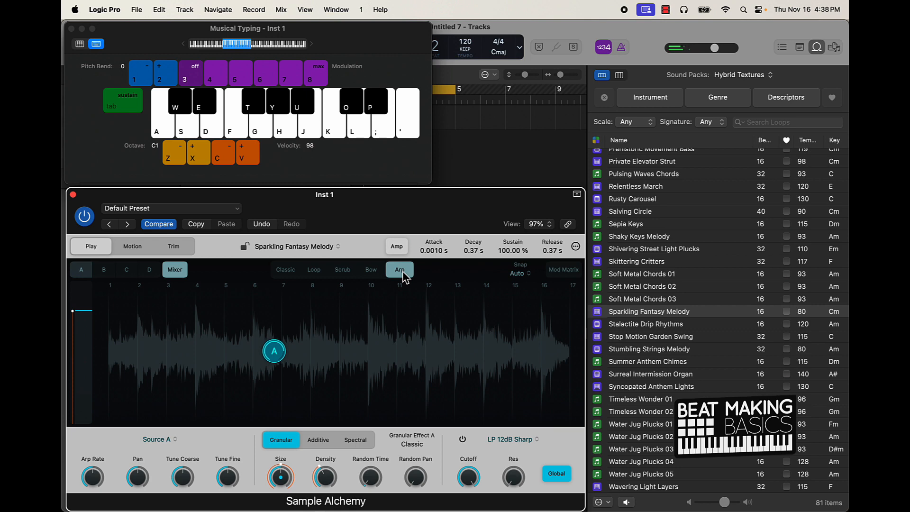
click(294, 274)
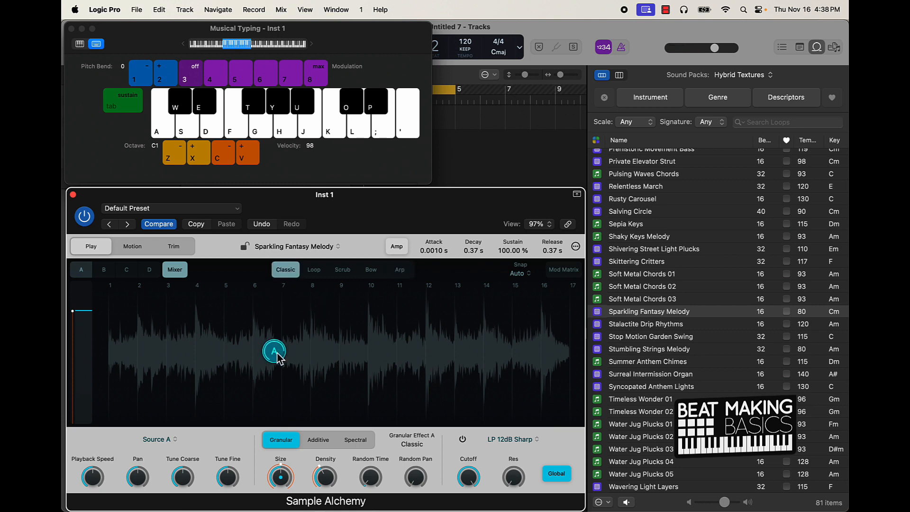
Move source A back to the start of the waveform and play the E note with Granular synthesis.
key(k)
drag(278, 358, 85, 365)
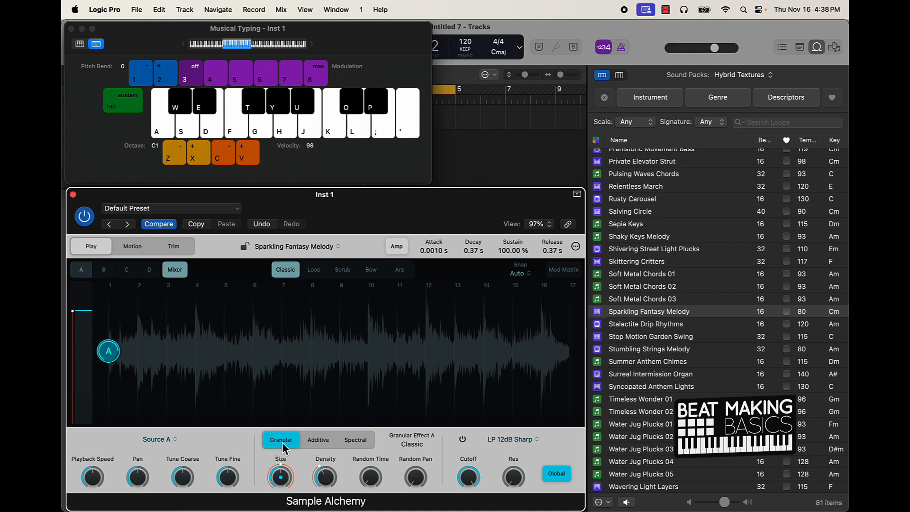
key(d)
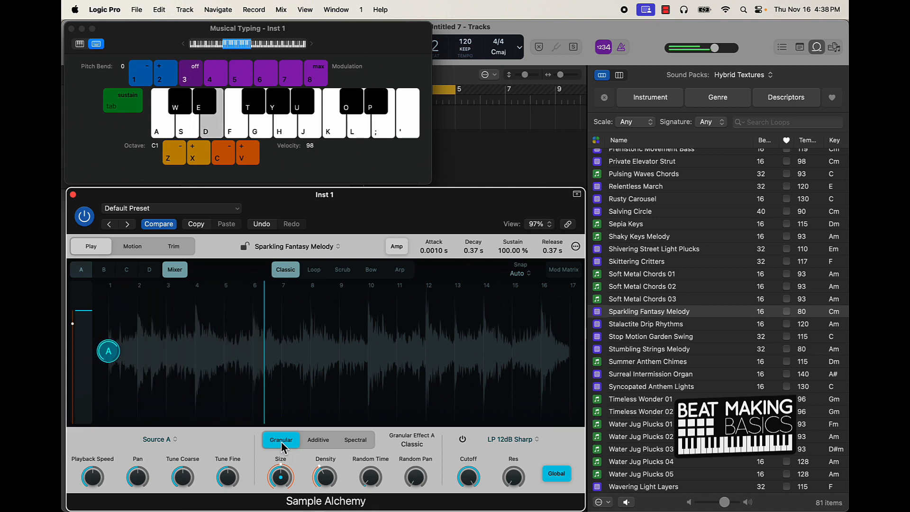
Audition source A on the E note with Additive synthesis and with Spectral synthesis.
click(322, 445)
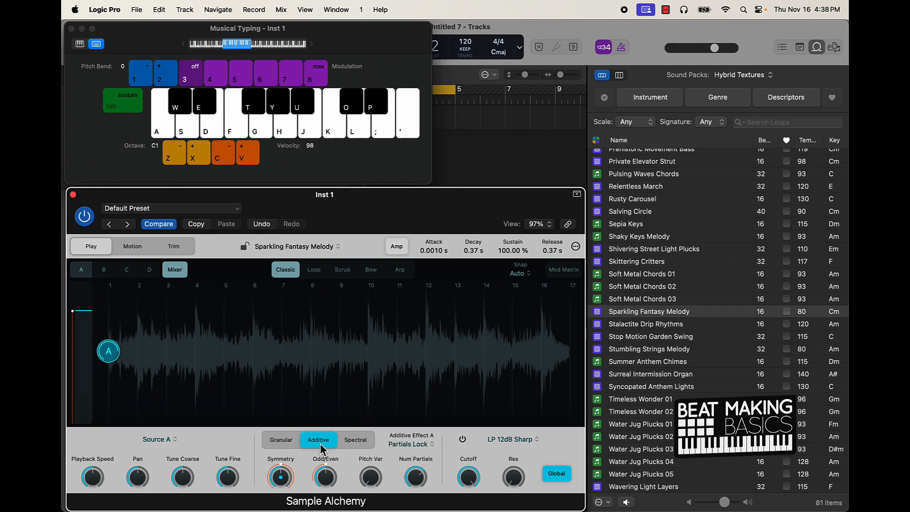
key(d)
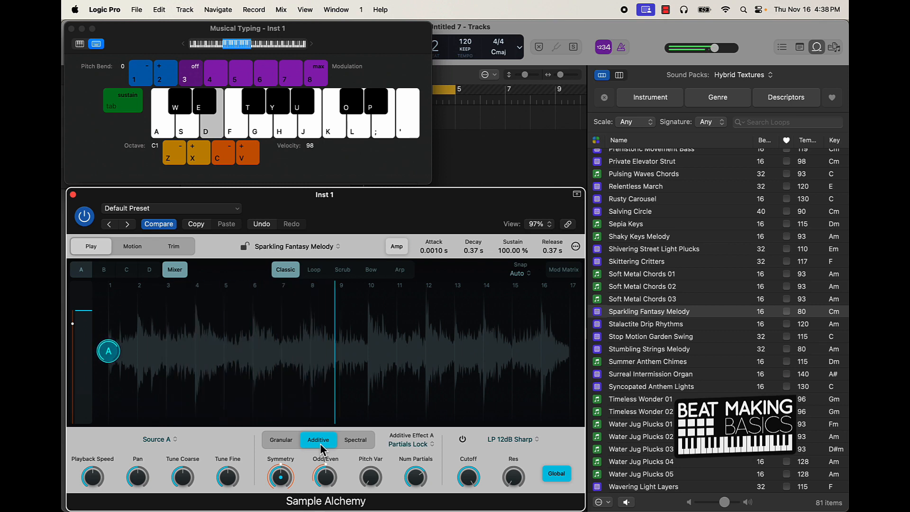
click(362, 443)
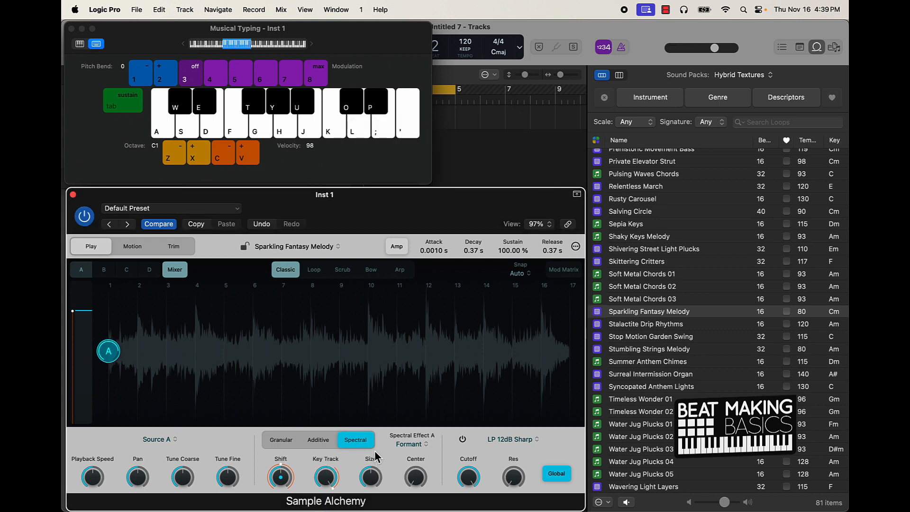
key(d)
key(d)
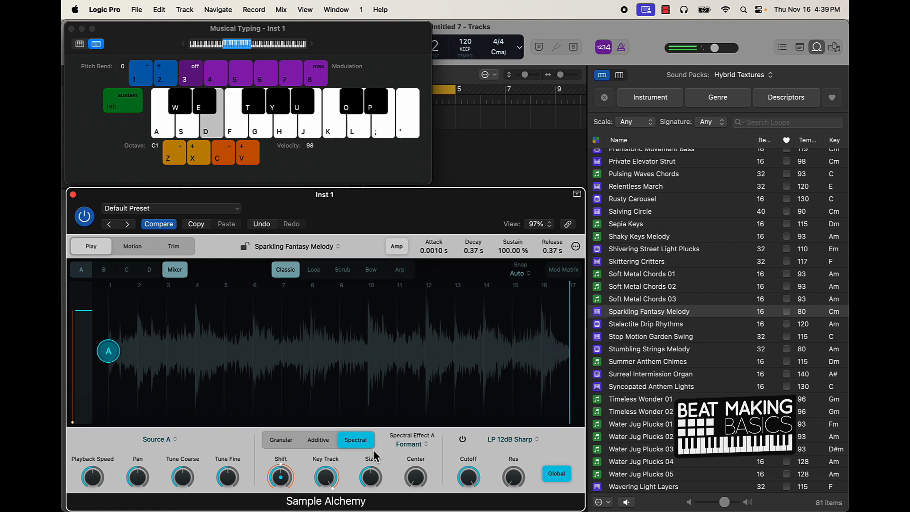
Play the E note while trying Tune Coarse at -7, lowering Shift, and setting source A's Spectral Key Track to 76.33% and Size to 86.78%.
key(d)
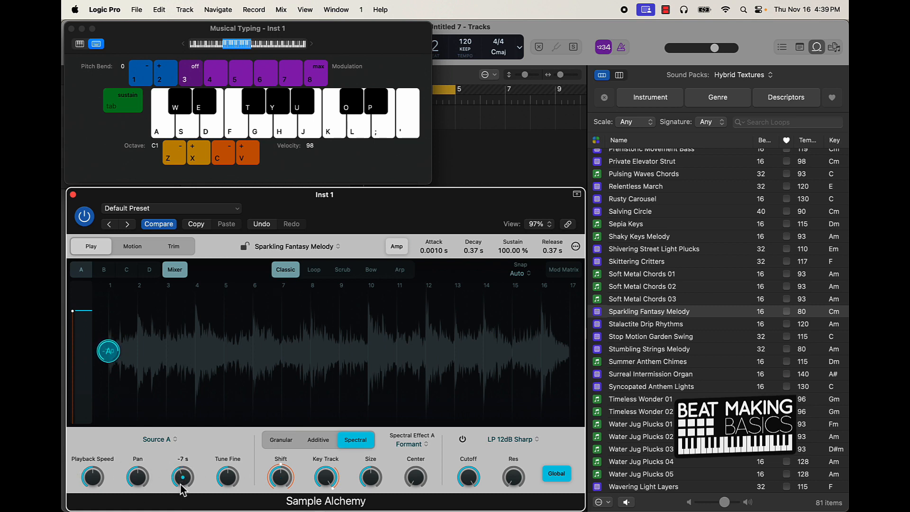
key(d)
key(d)
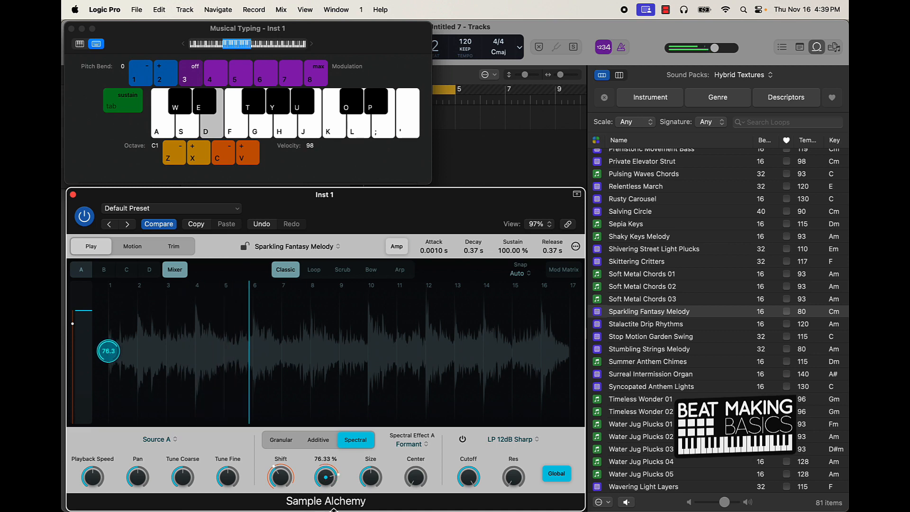
drag(370, 478, 370, 492)
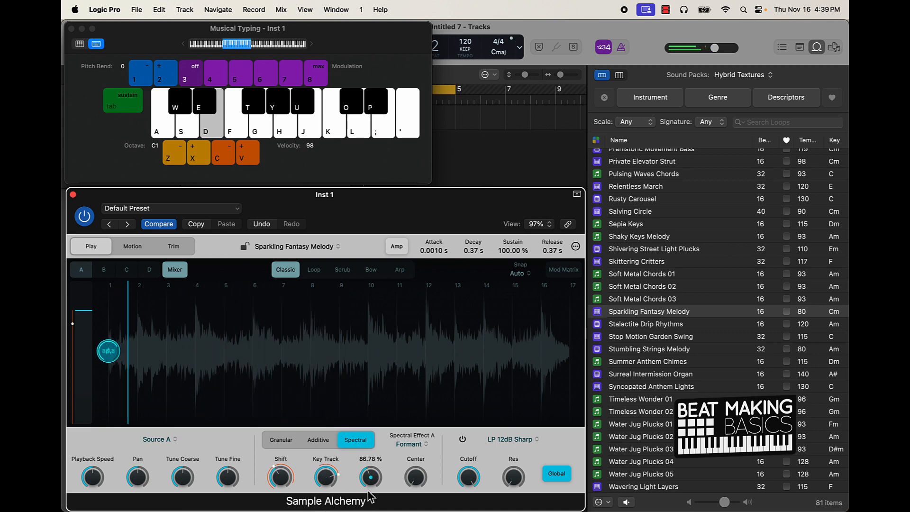
Return source A to Granular synthesis with higher Density, Random Time at 19.42% and Size at 161.6 ms, playing the E note.
click(272, 439)
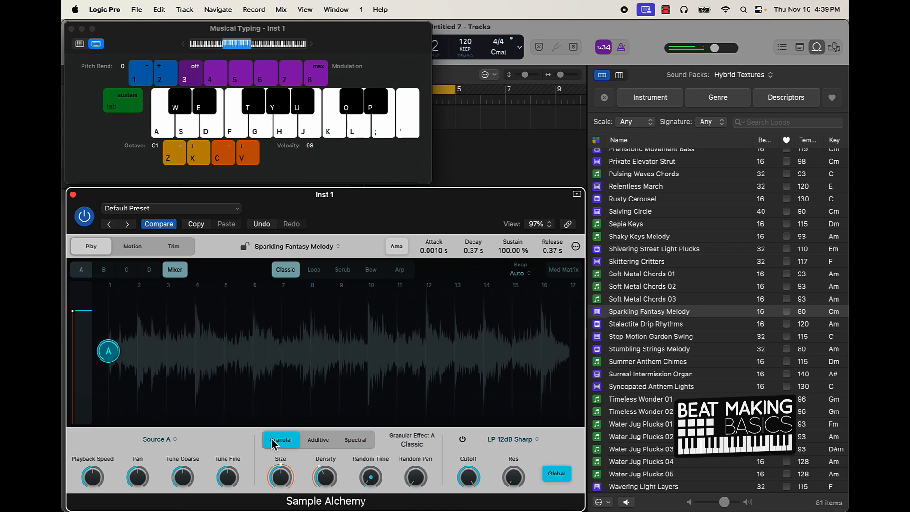
key(d)
drag(324, 430, 322, 422)
key(d)
drag(373, 473, 373, 451)
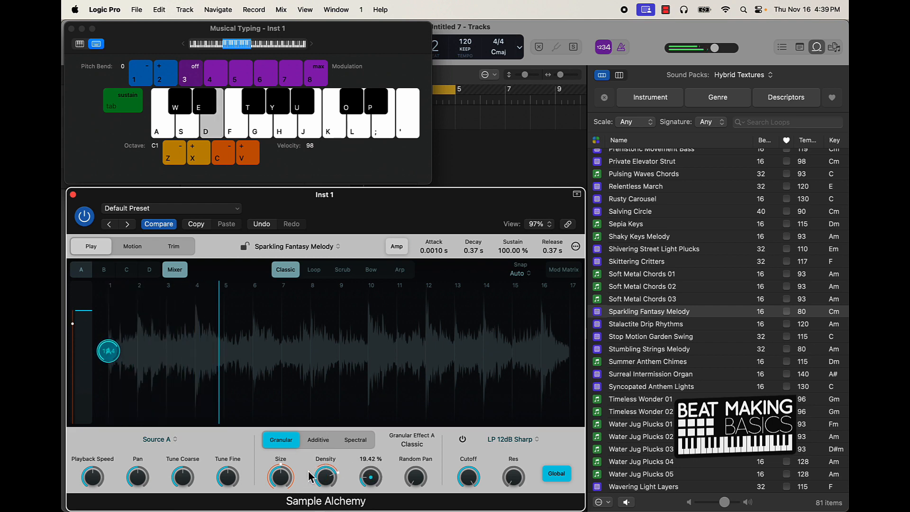
drag(280, 475, 274, 444)
key(d)
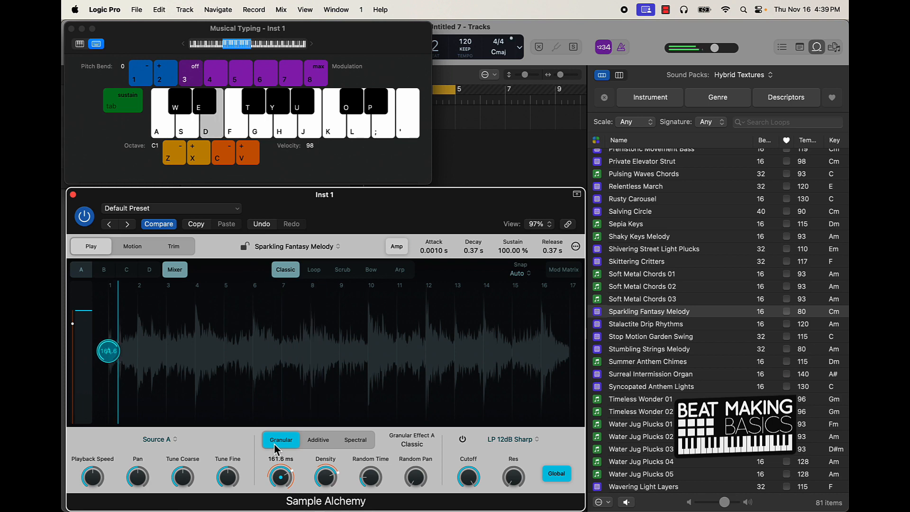
click(330, 441)
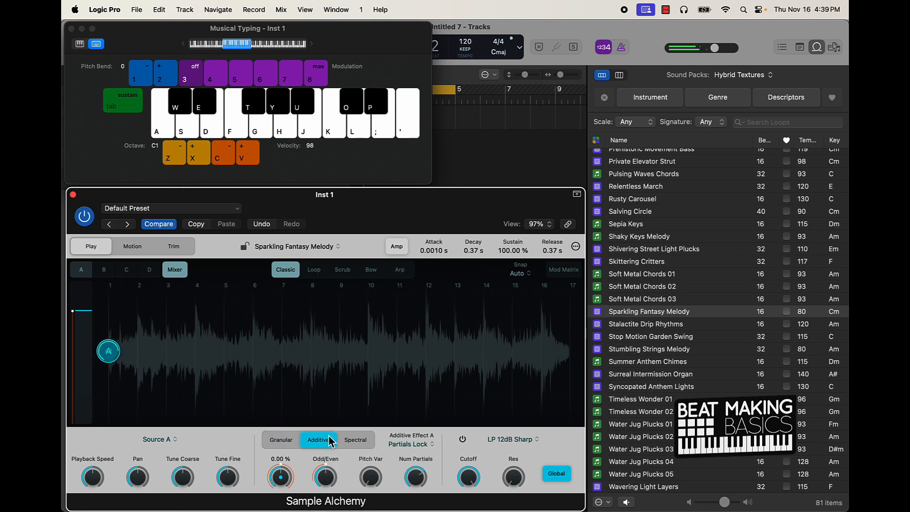
click(290, 441)
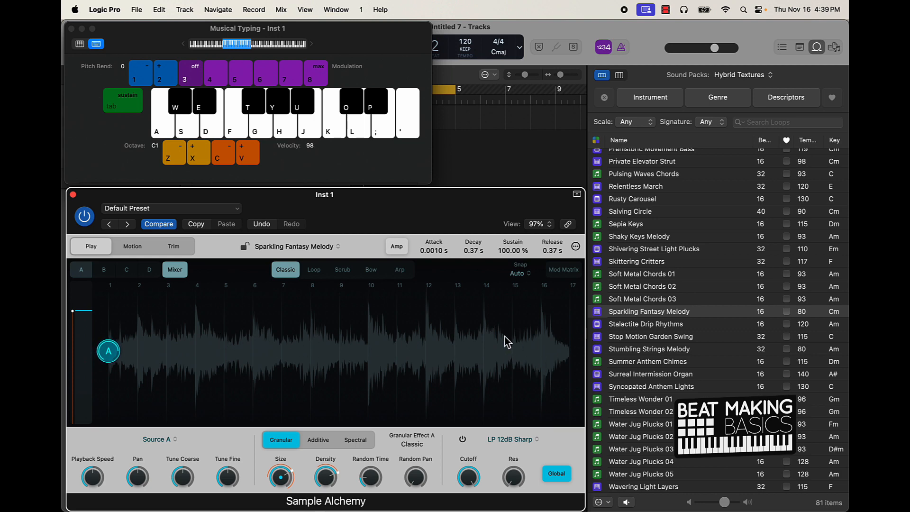
Turn on source C and play the E note several times to hear it together with source A.
click(127, 270)
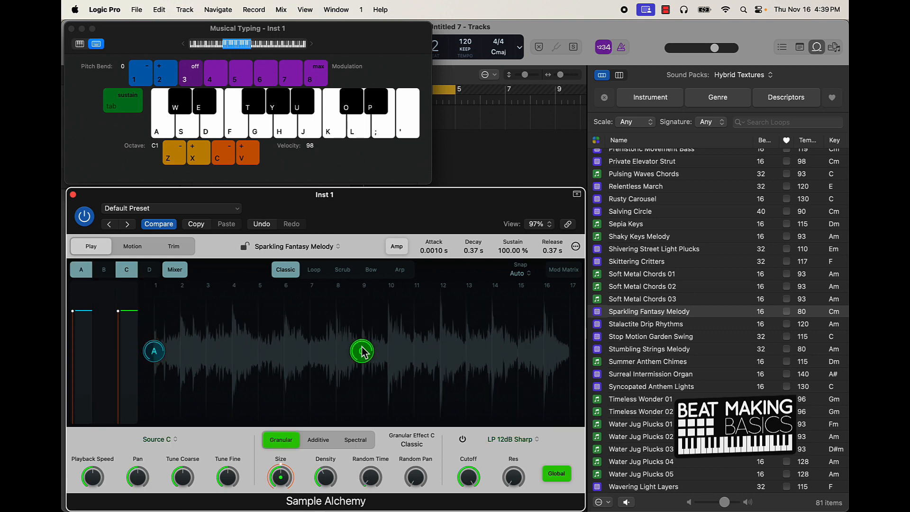
key(d)
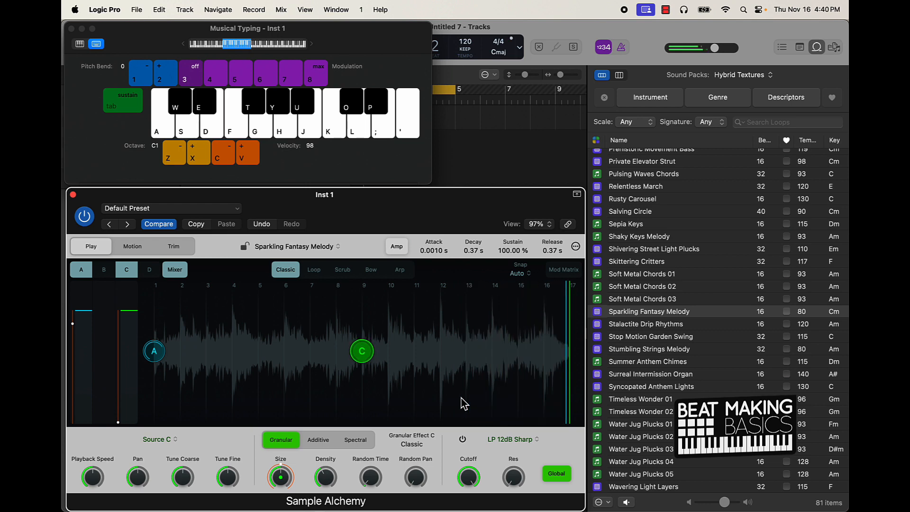
key(d)
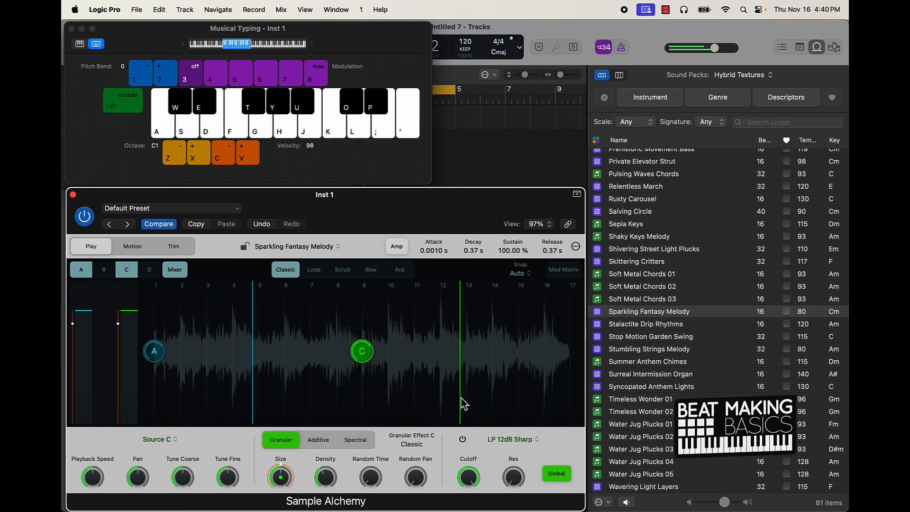
key(d)
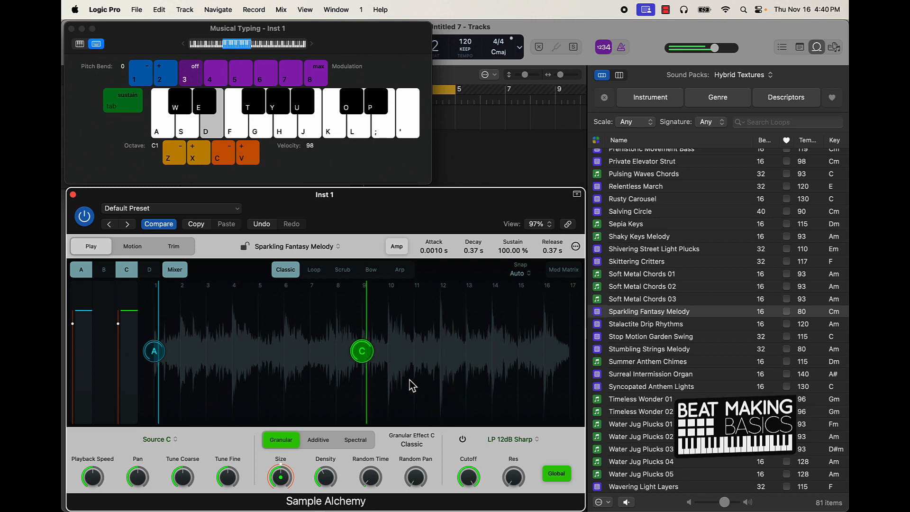
key(d)
Turn on source B and audition it on the E note with Granular, Additive and Spectral synthesis.
click(104, 270)
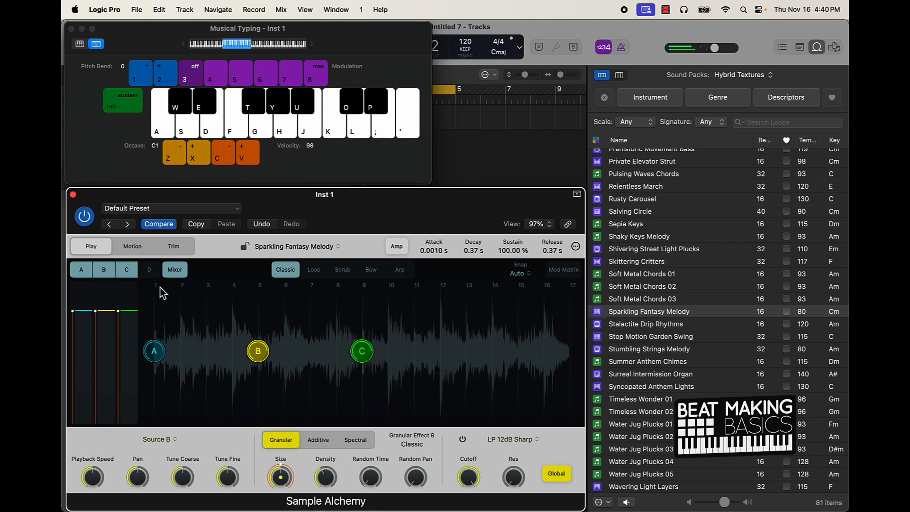
key(d)
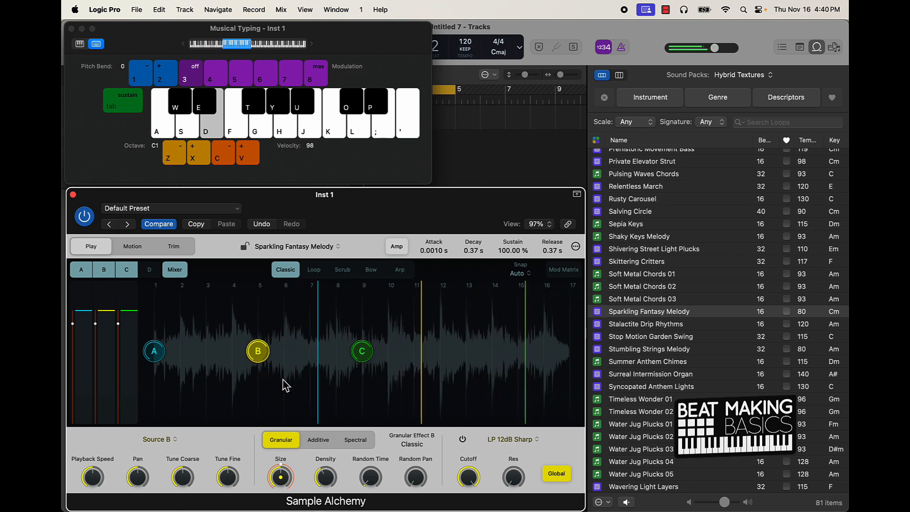
click(322, 440)
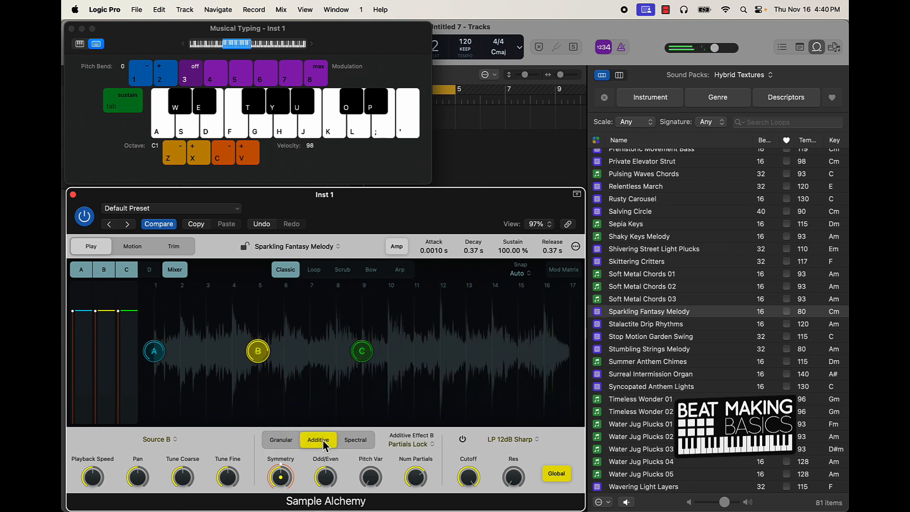
key(d)
click(352, 439)
key(d)
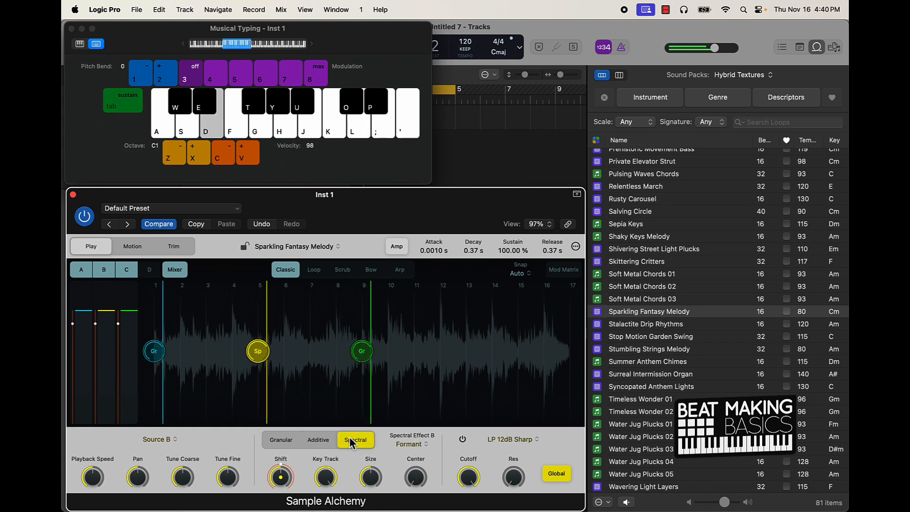
Turn on source D and play the E note through all four sources.
click(155, 275)
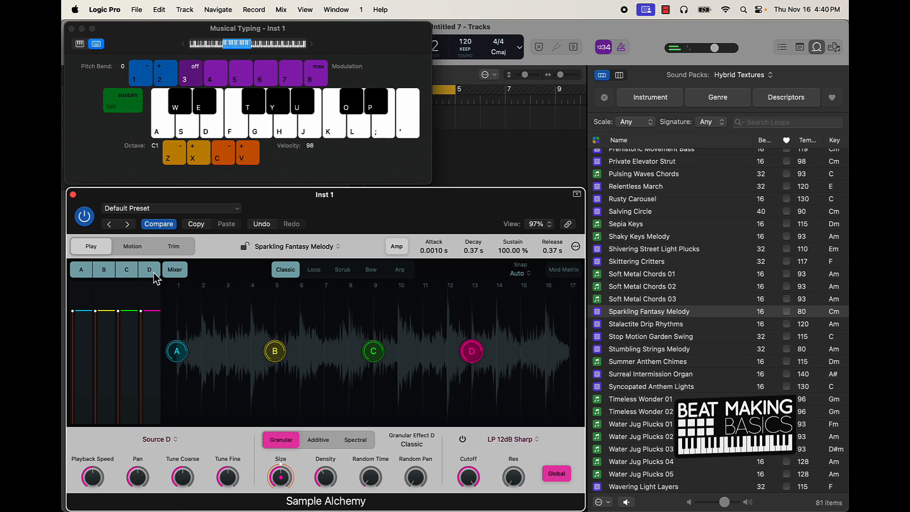
key(d)
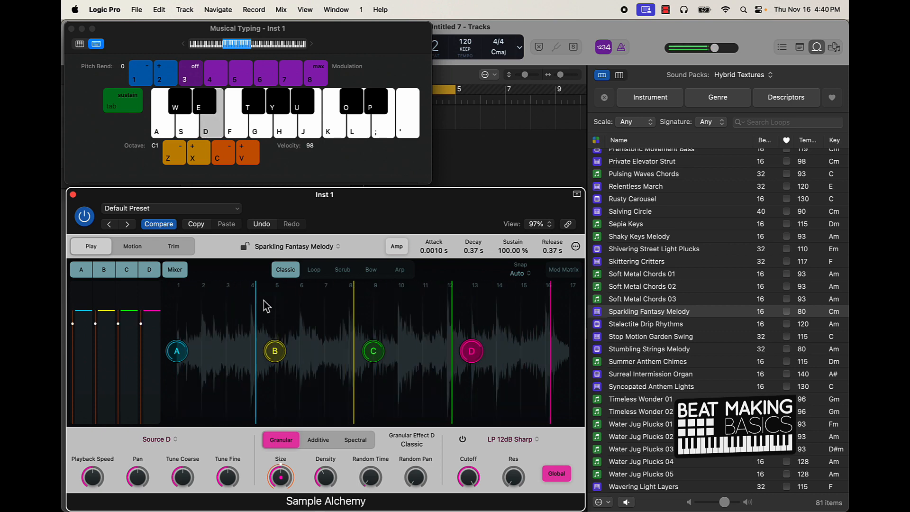
Hide the source mixer, audition the four sources on the E note, and show the mixer again.
click(177, 274)
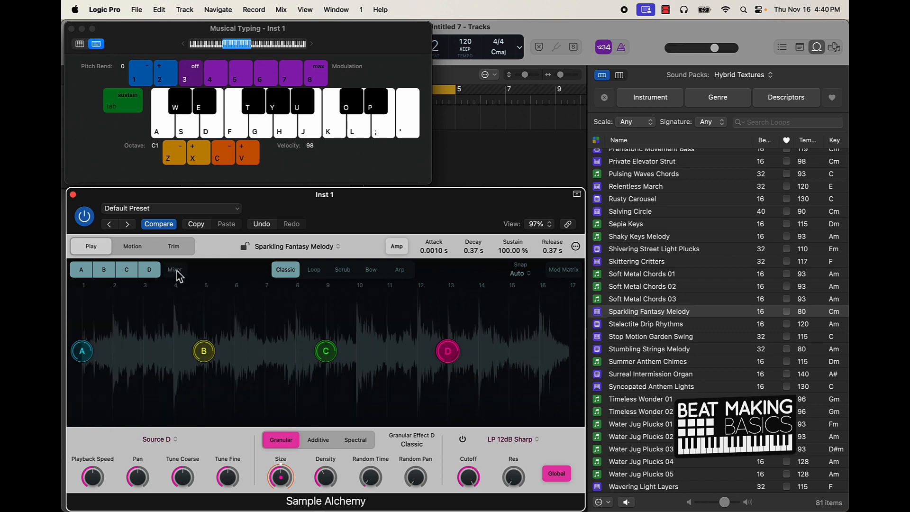
key(d)
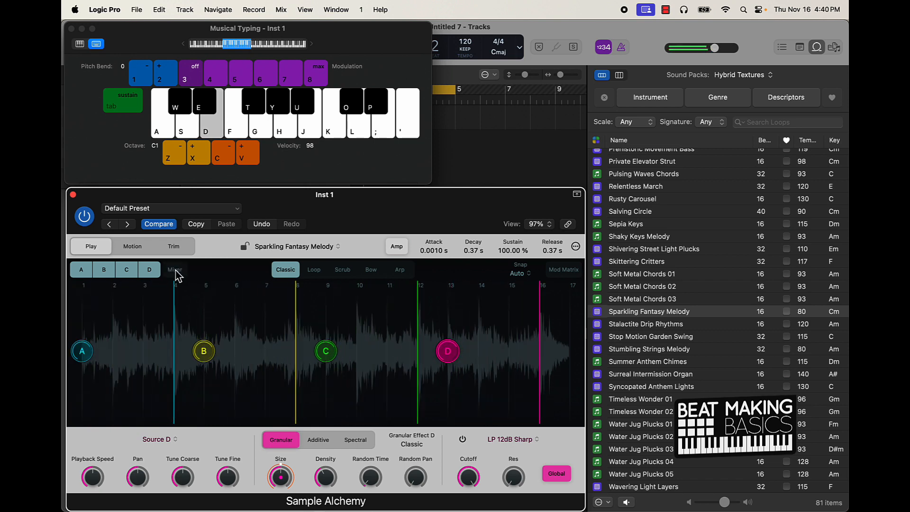
click(177, 274)
click(176, 274)
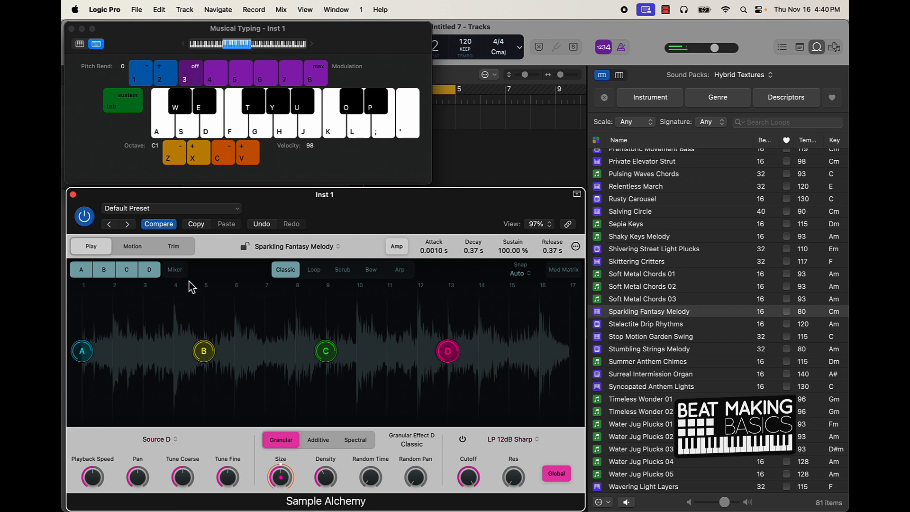
click(178, 273)
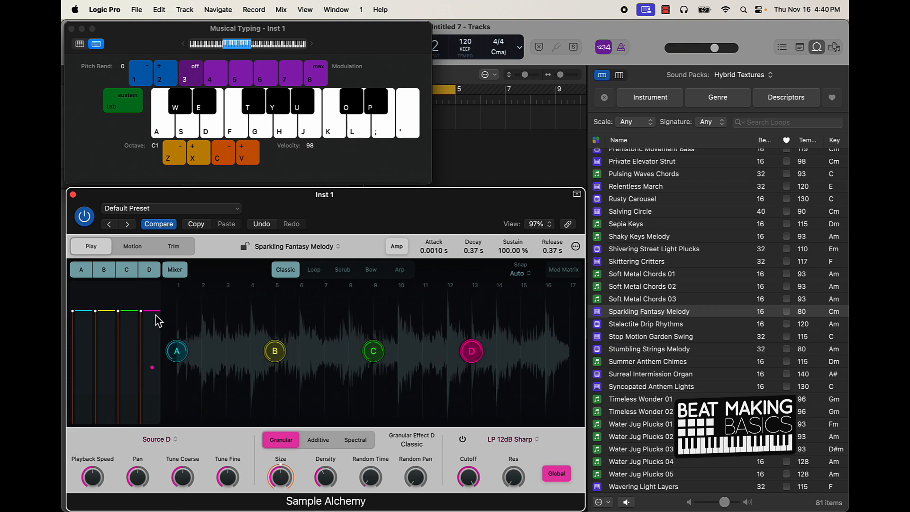
Lower the mixer levels of sources D, C and B and raise source A's level while playing the E note.
drag(156, 318, 156, 373)
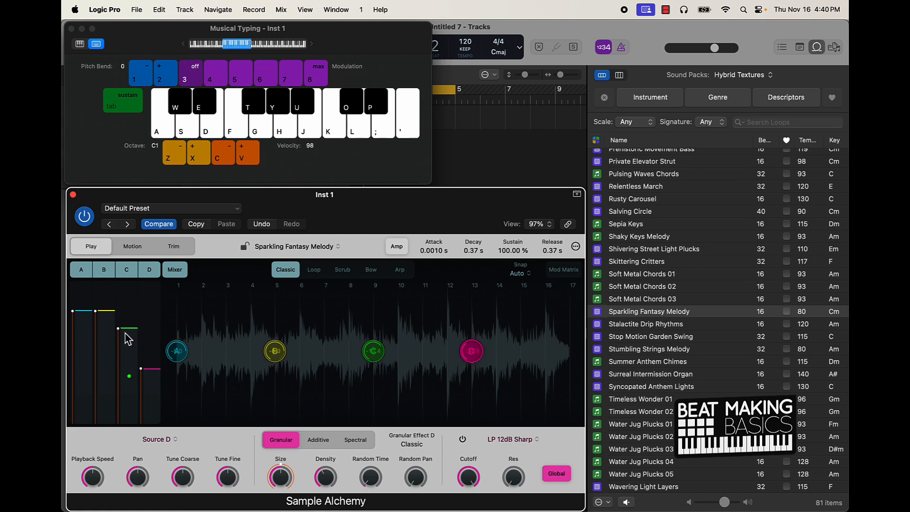
drag(126, 319, 110, 375)
key(d)
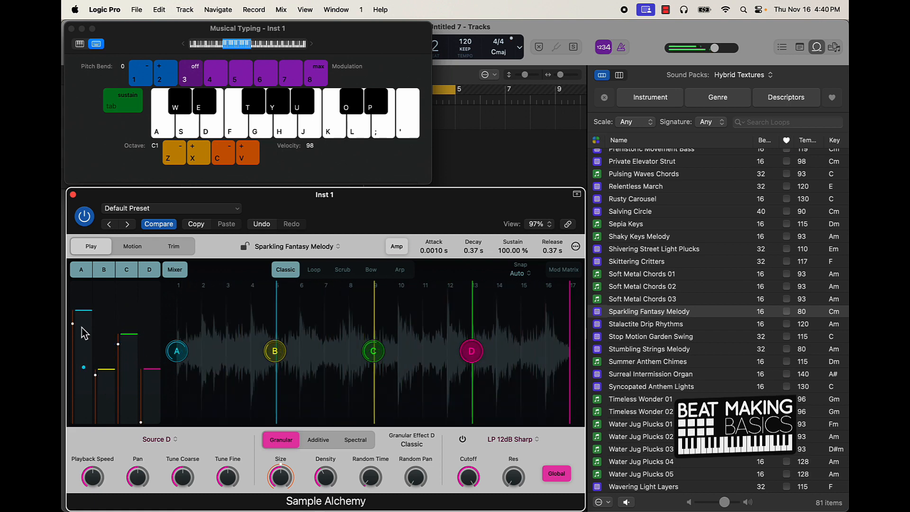
drag(81, 328, 82, 315)
key(d)
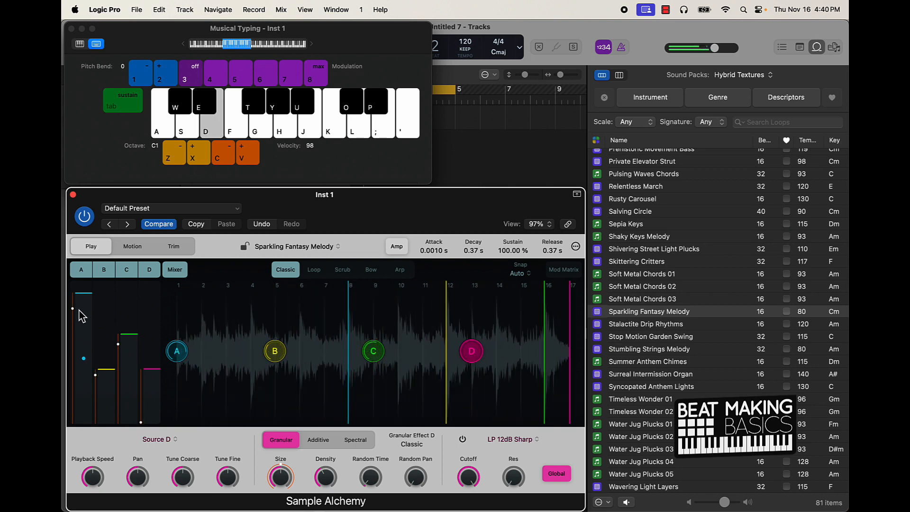
Audition the four-source blend on the E note with source D in Spectral and in Additive synthesis.
click(347, 442)
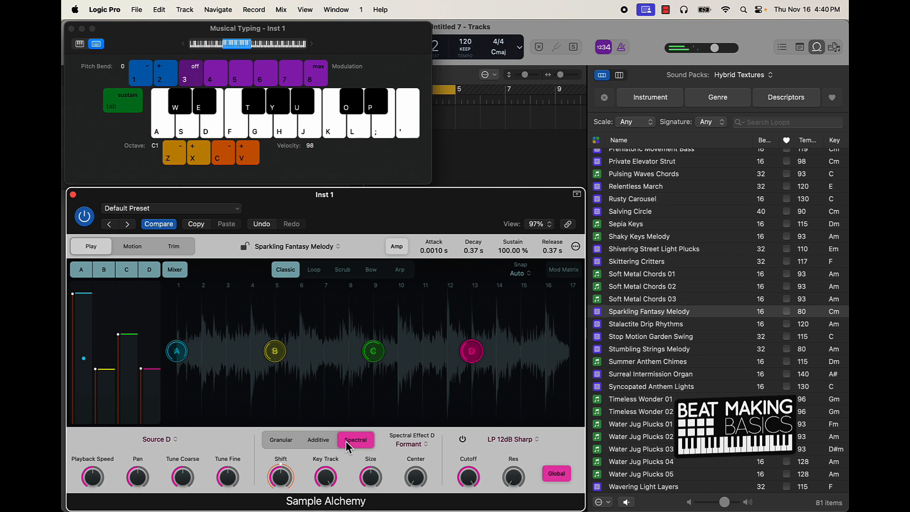
key(d)
key(d)
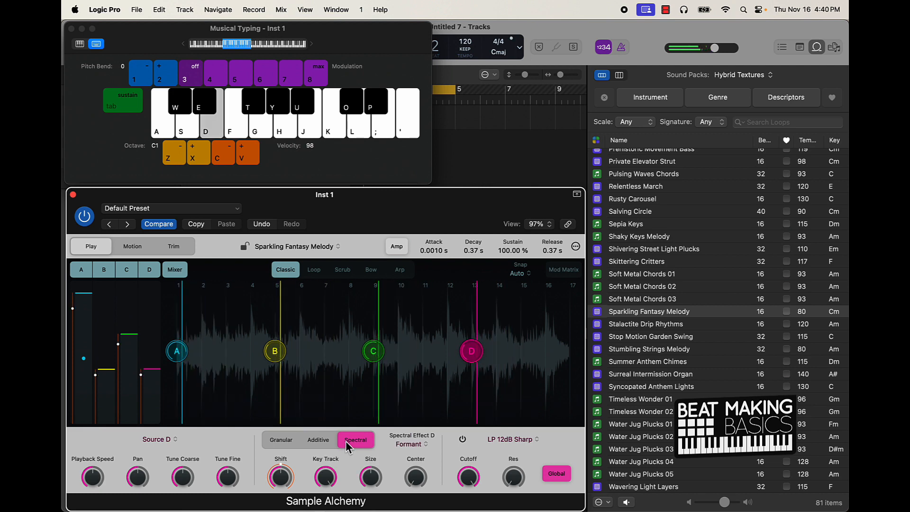
click(319, 441)
key(d)
key(d)
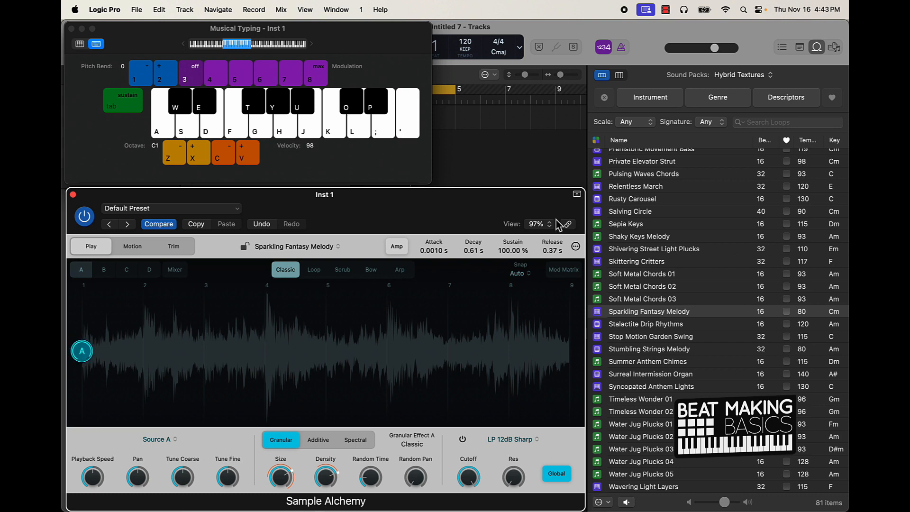
Filter the loop browser to the Hip Hop sound pack.
click(742, 81)
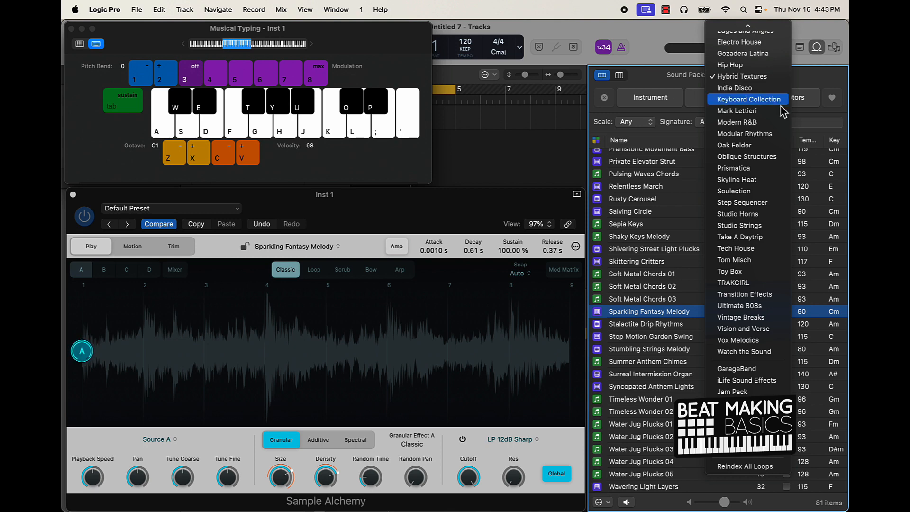
scroll(761, 103, up, 5)
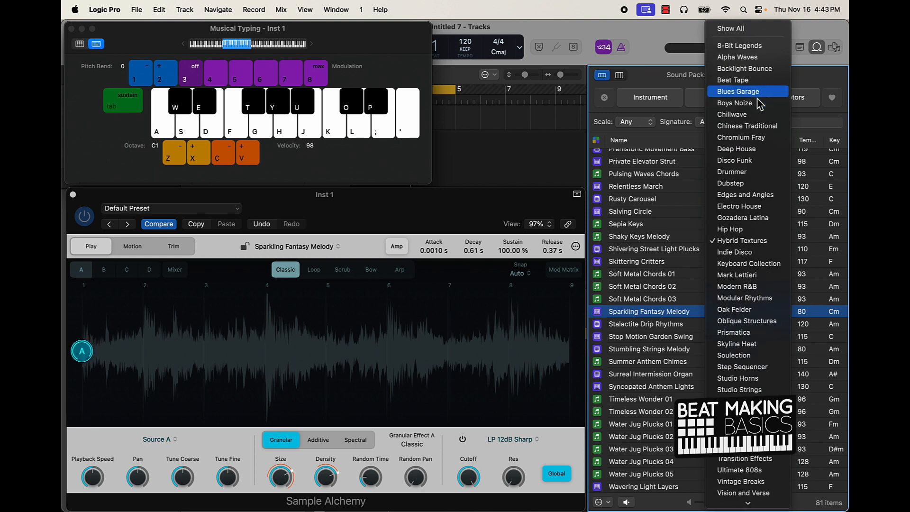
click(758, 230)
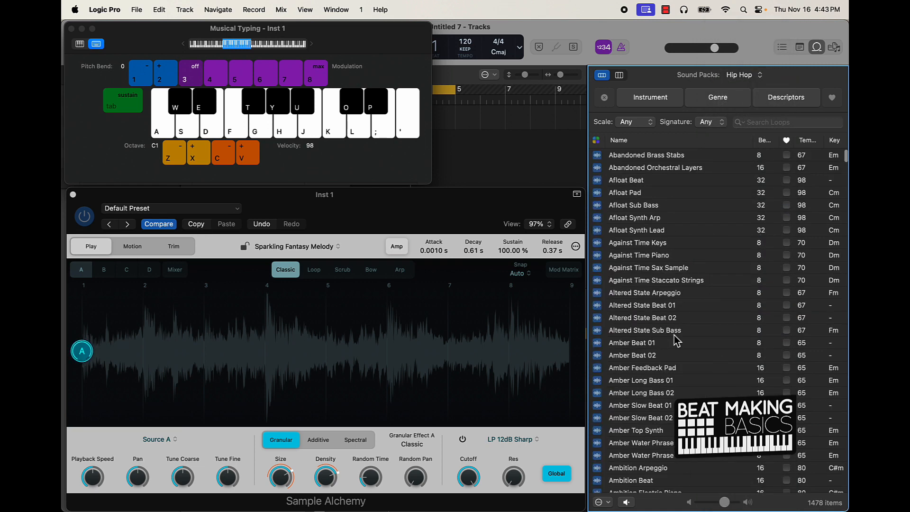
Preview the Against Time Piano, Sax Sample and Staccato Strings loops and load Against Time Piano into Sample Alchemy.
click(653, 256)
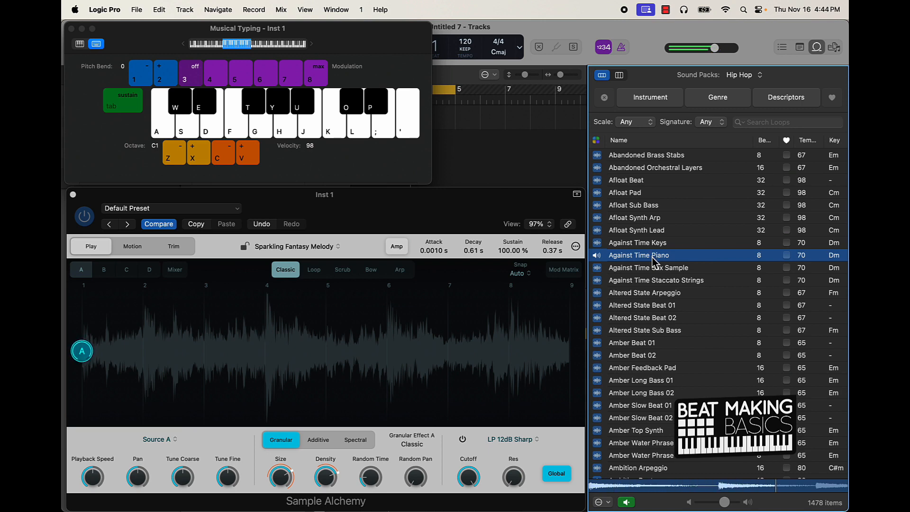
click(654, 268)
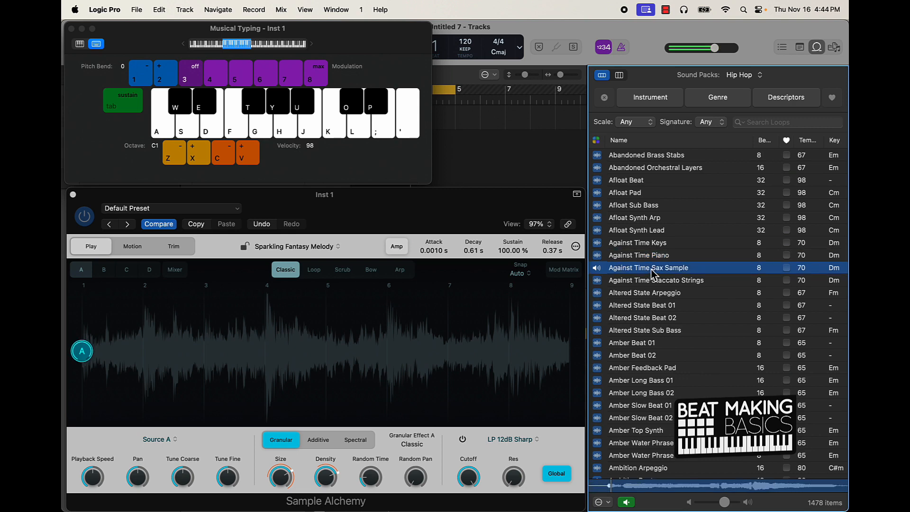
click(660, 282)
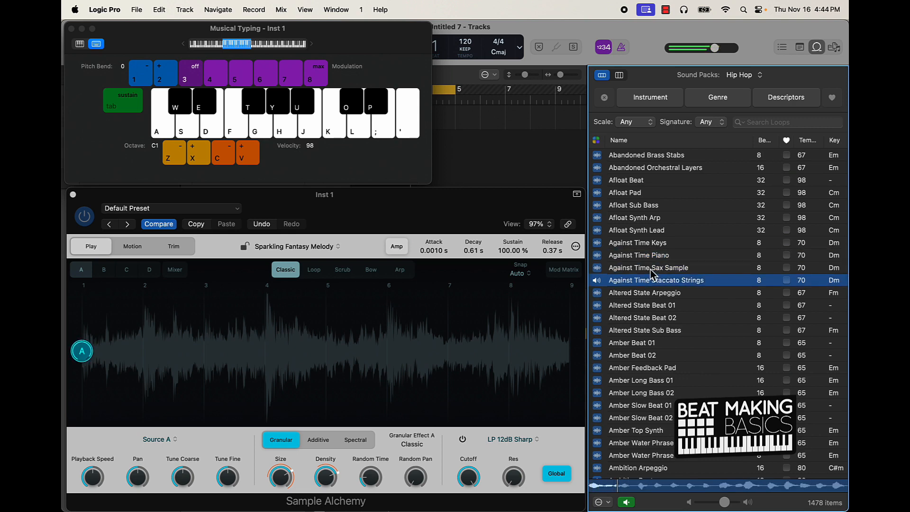
click(647, 256)
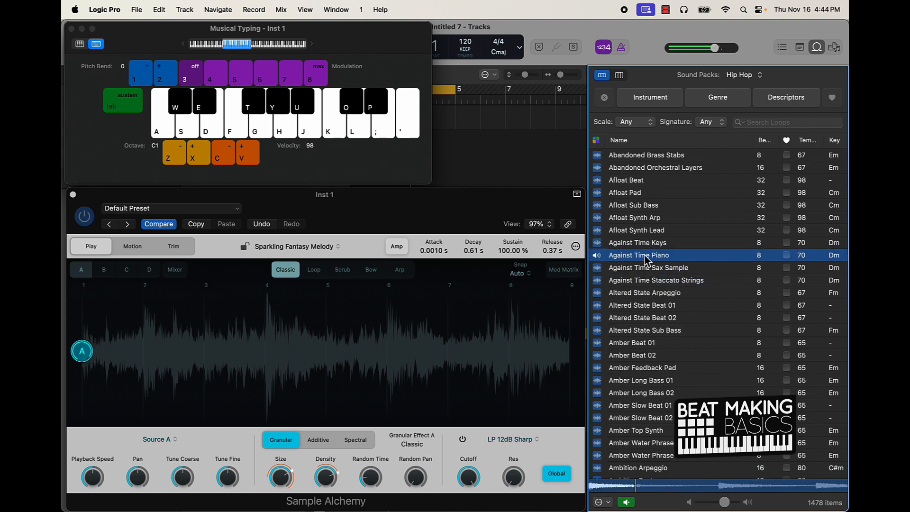
drag(645, 255, 334, 337)
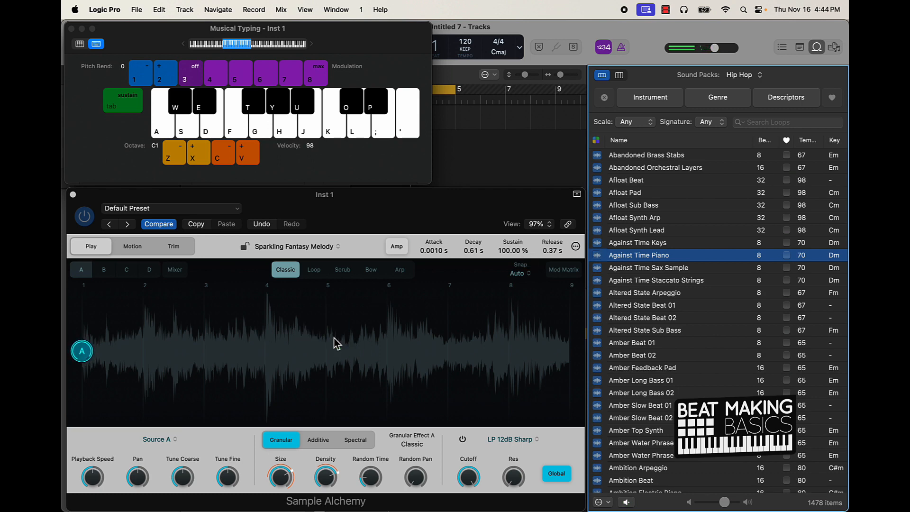
Audition the piano loop on the C and D notes while raising the typing keyboard to octave C3.
key(a)
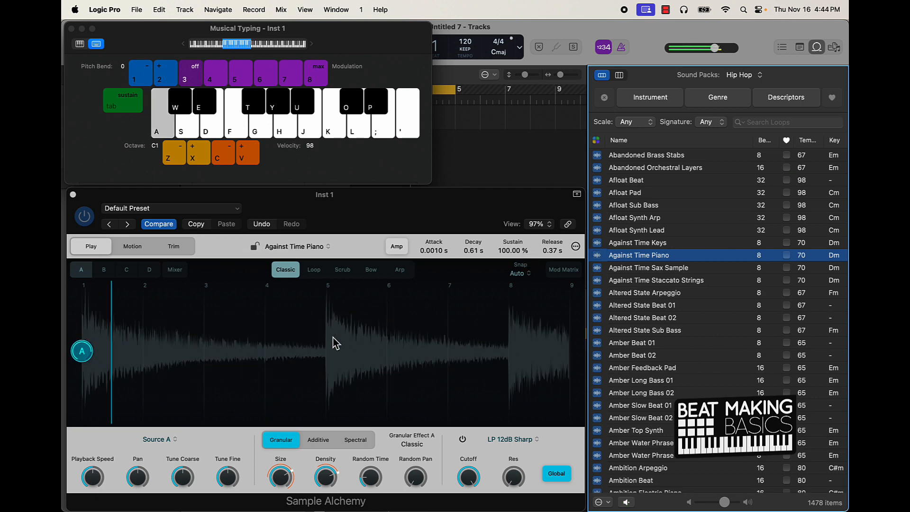
key(a)
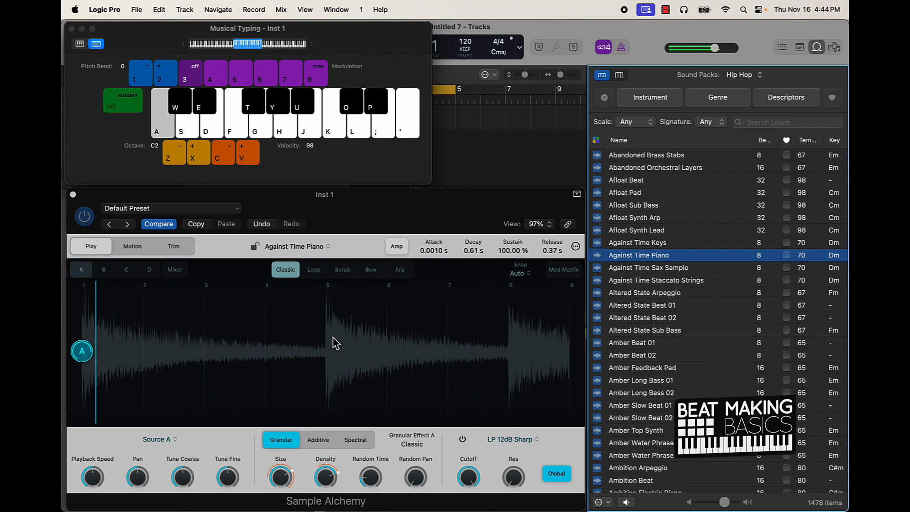
key(x)
key(a)
key(s)
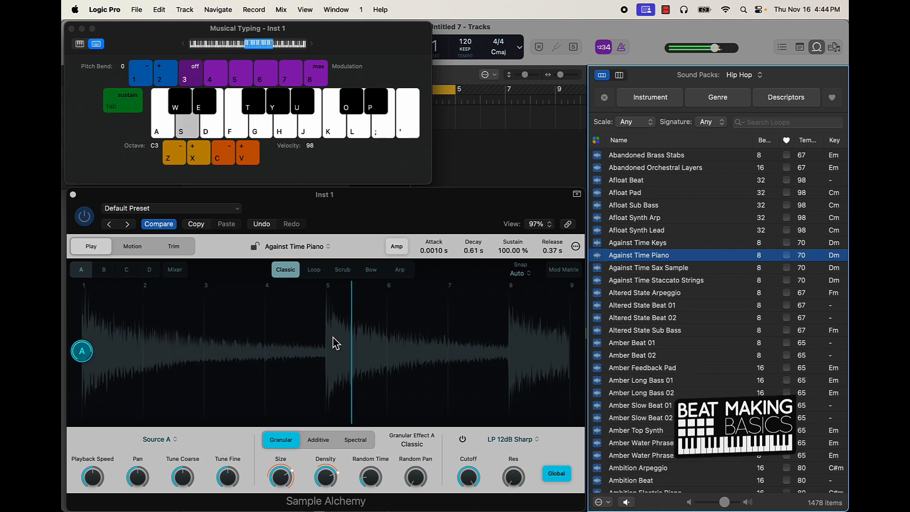
Switch source A to Spectral synthesis and play the D note.
click(318, 441)
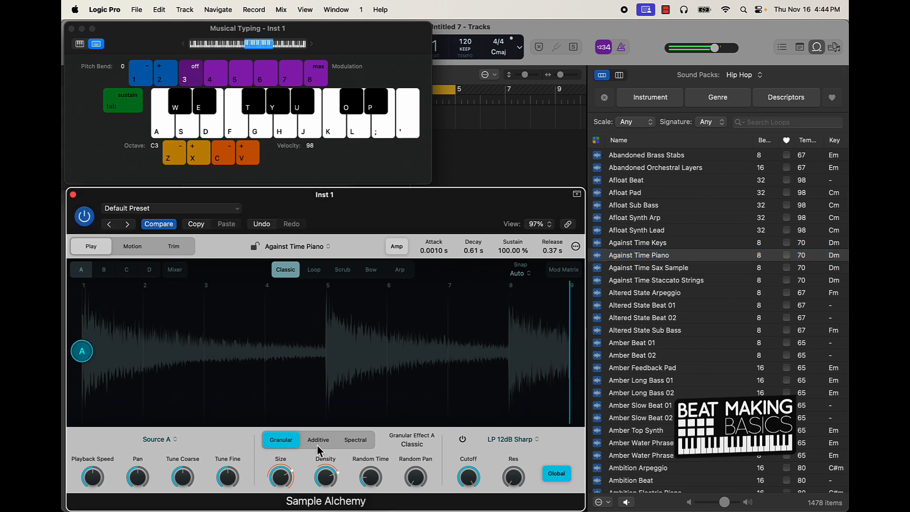
click(350, 439)
key(s)
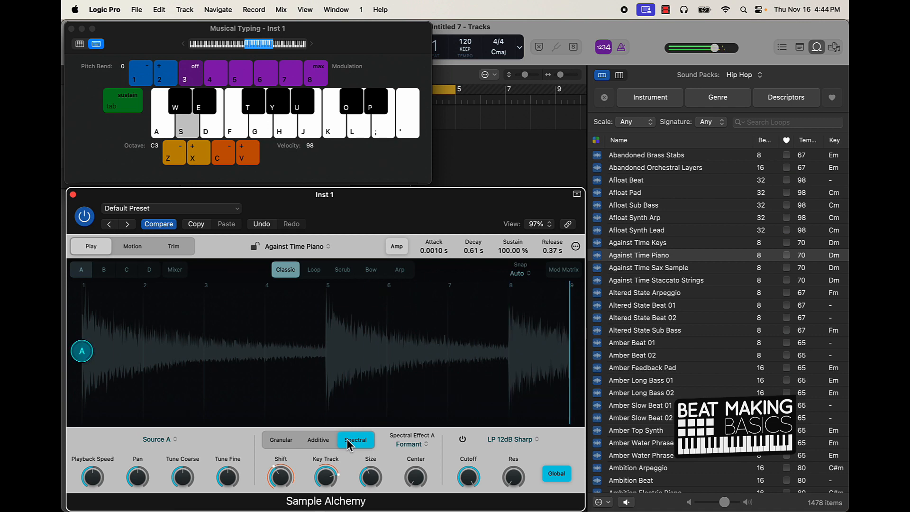
Check the Against Time Piano sample in the Trim view, return to the Play view and play the D note.
click(186, 249)
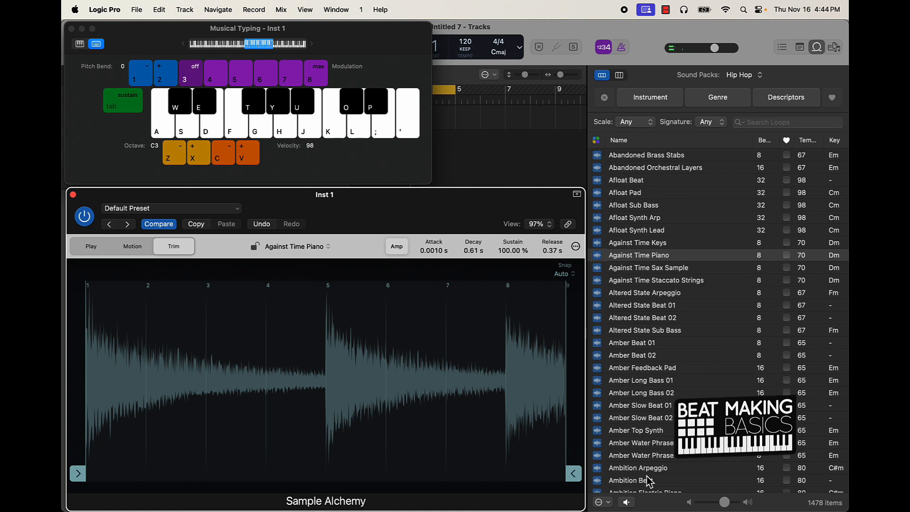
click(97, 252)
key(s)
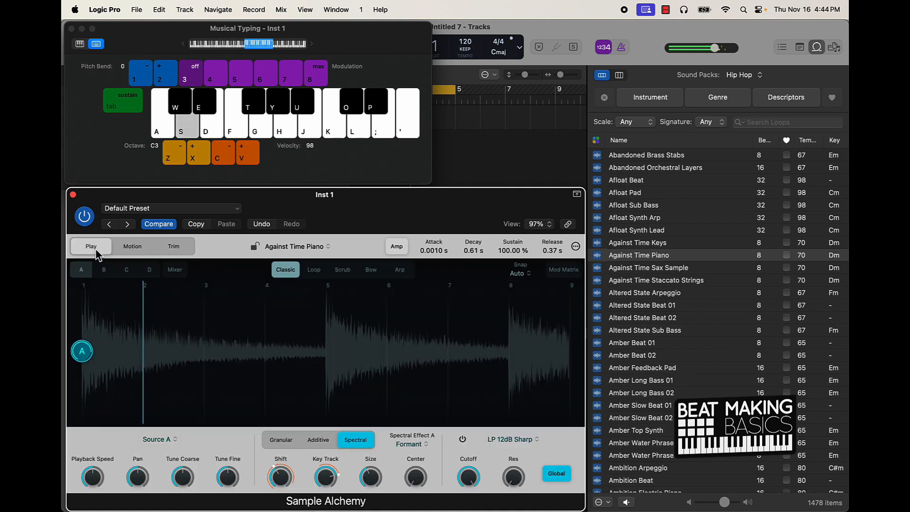
Turn on source C and audition it together with source A on the D note.
click(127, 269)
key(s)
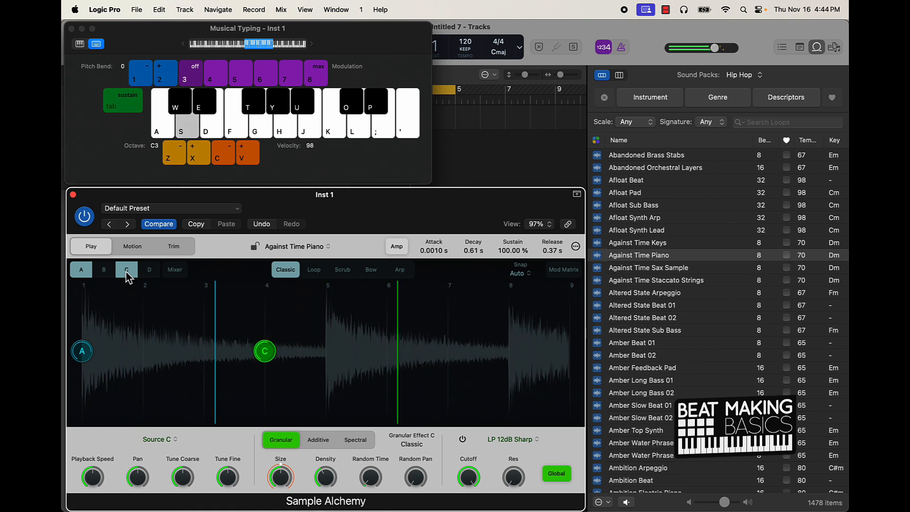
key(s)
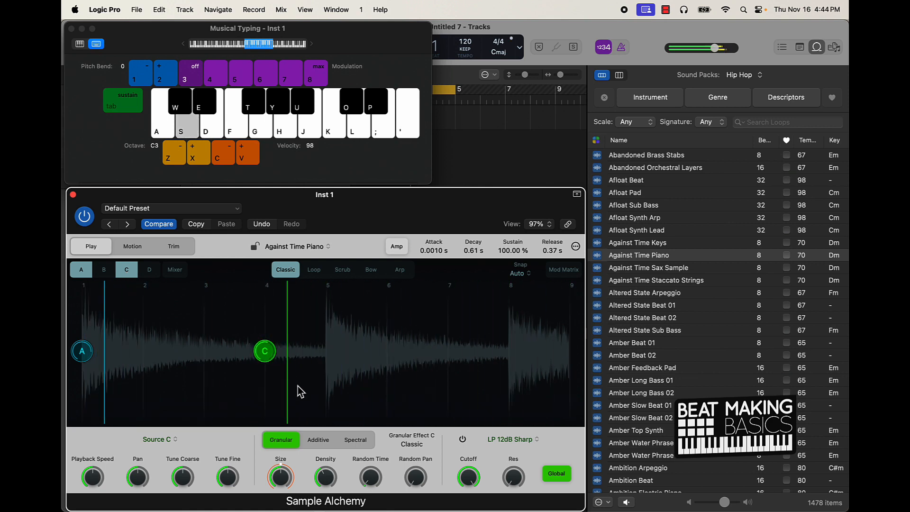
key(s)
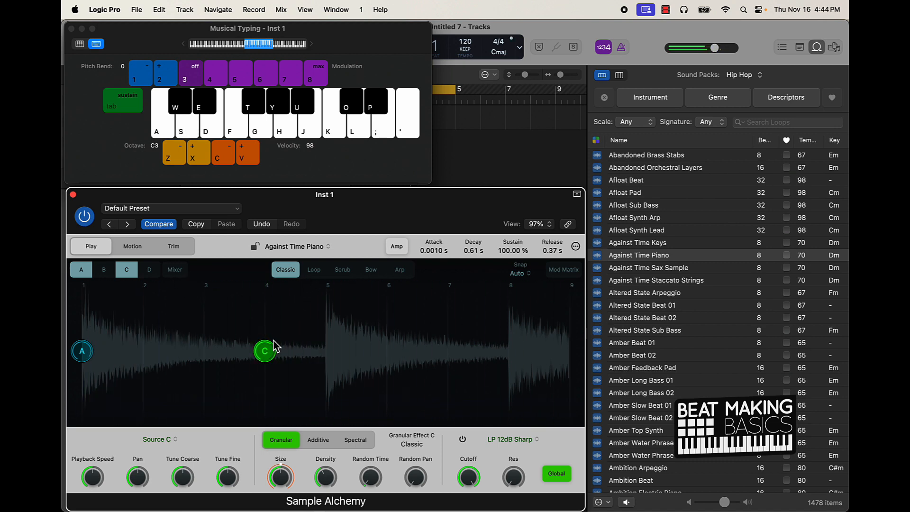
Switch the play mode to Loop and extend source A's loop end to position 5 while playing the D note.
click(313, 274)
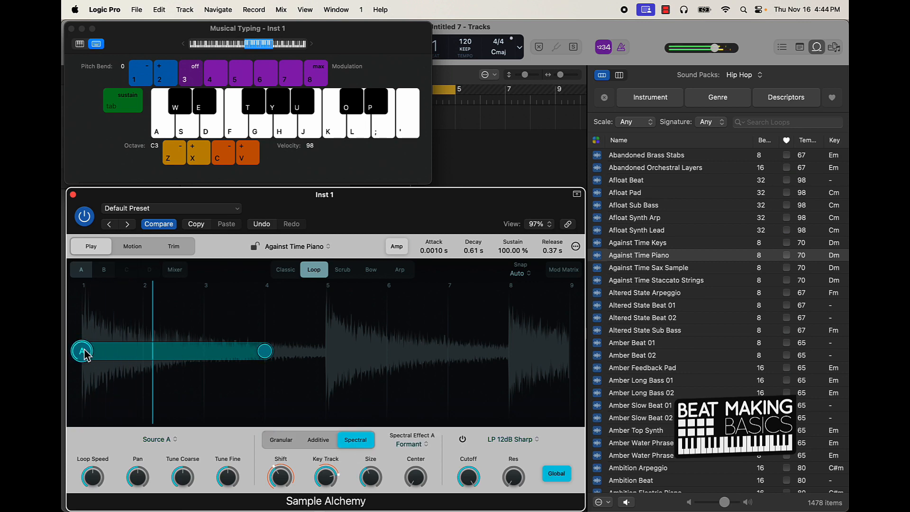
key(s)
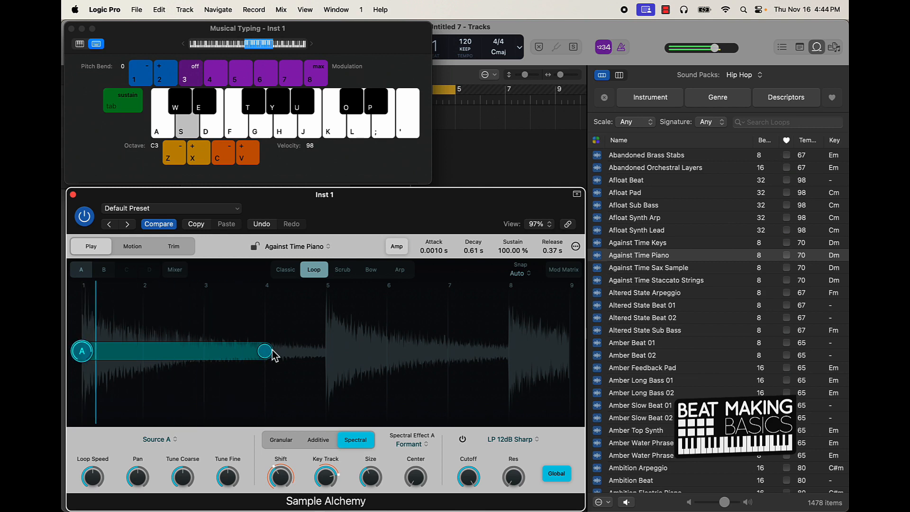
drag(273, 352, 328, 353)
key(s)
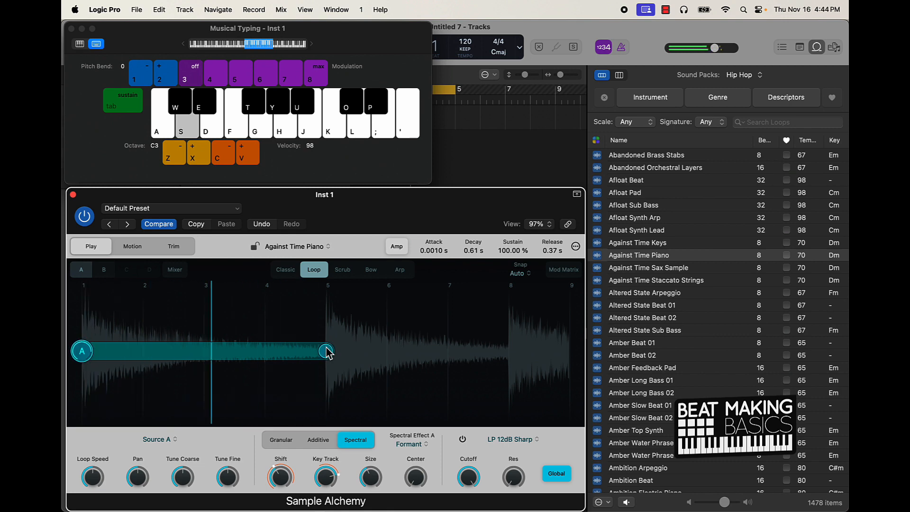
Turn on source B with its loop running from position 2 to 5, and extend source A's loop end to 8.
click(105, 274)
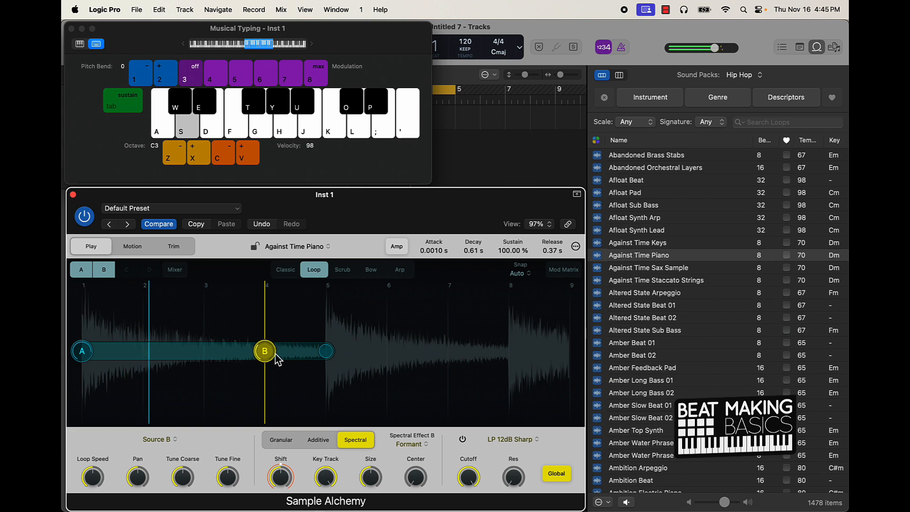
drag(275, 359, 145, 361)
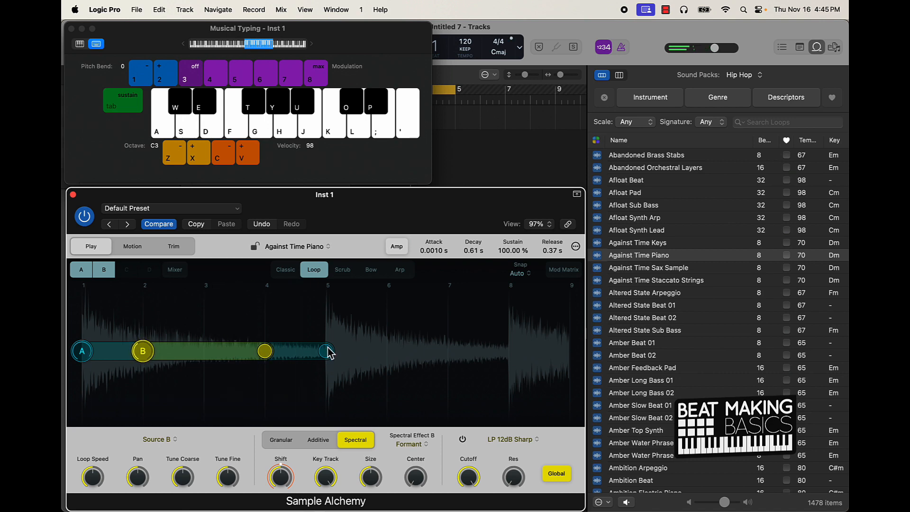
drag(328, 352, 508, 351)
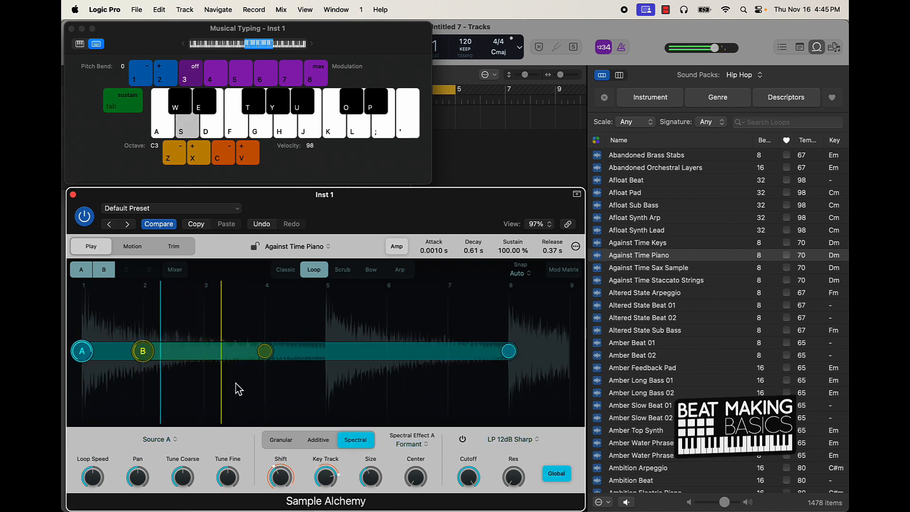
drag(265, 352, 324, 355)
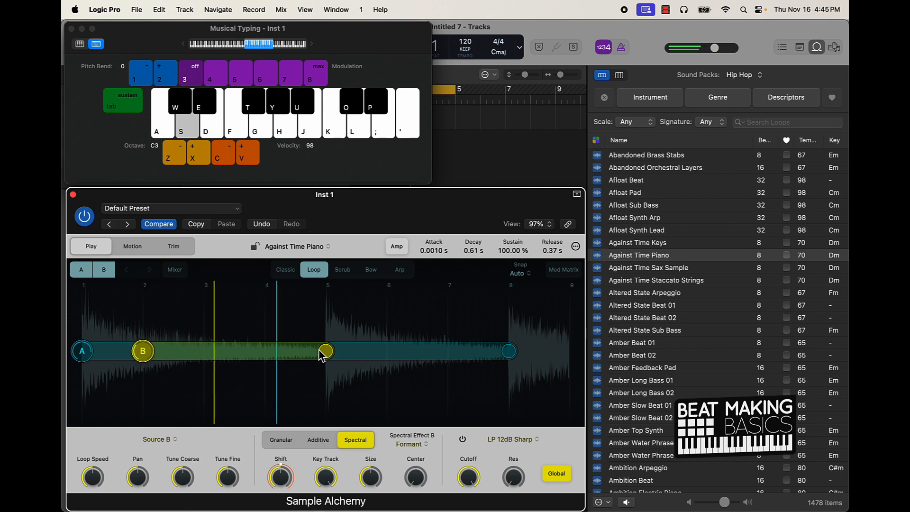
mouse_move(512, 357)
mouse_down()
mouse_move(576, 356)
mouse_move(513, 359)
mouse_up()
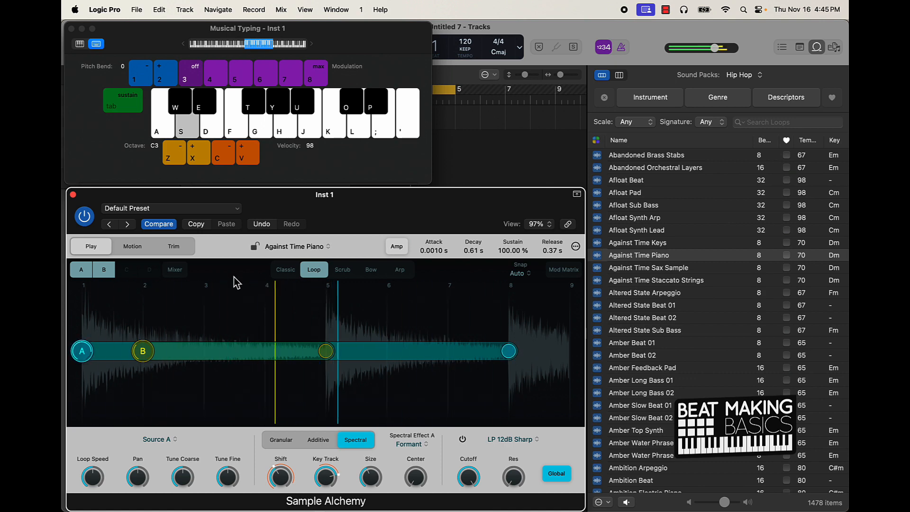
Show the source mixer and raise source B's level slightly while playing the D note.
click(176, 270)
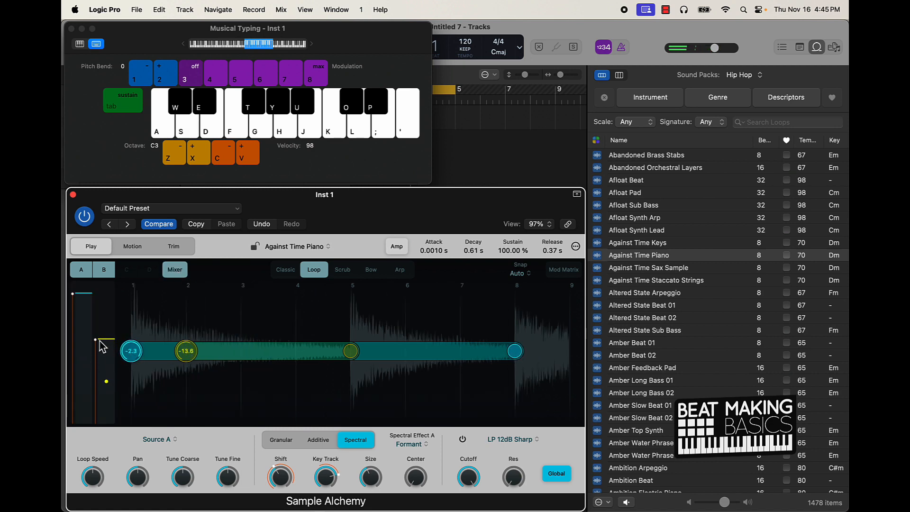
drag(101, 346, 98, 338)
key(s)
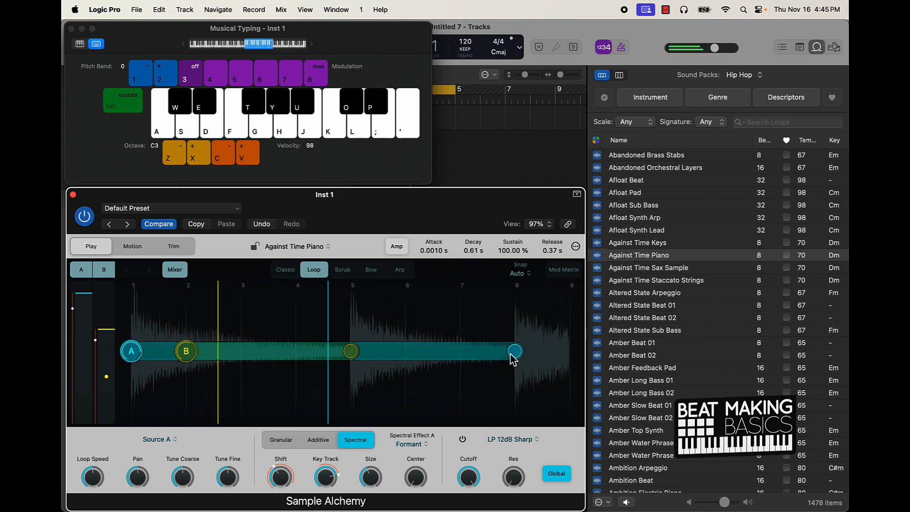
Extend source A's loop end to position 9, audition it on the D note, and switch source A to Granular synthesis.
drag(512, 356, 571, 357)
key(s)
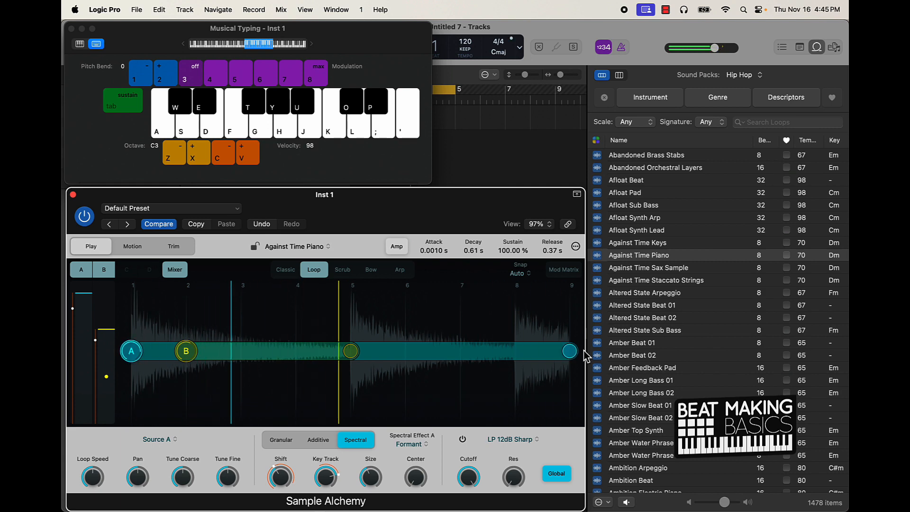
click(278, 444)
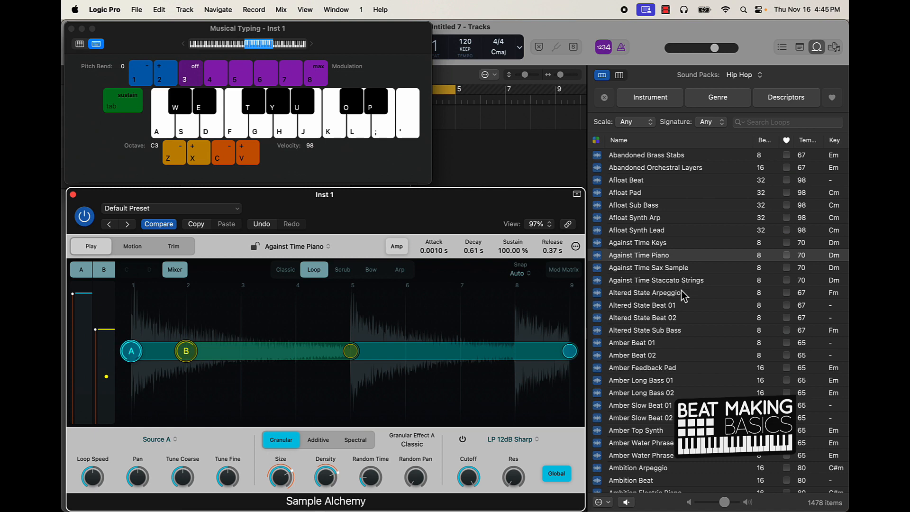
Preview the Amber Water Phrase 01 loop and load it into Sample Alchemy.
scroll(669, 312, down, 5)
click(653, 335)
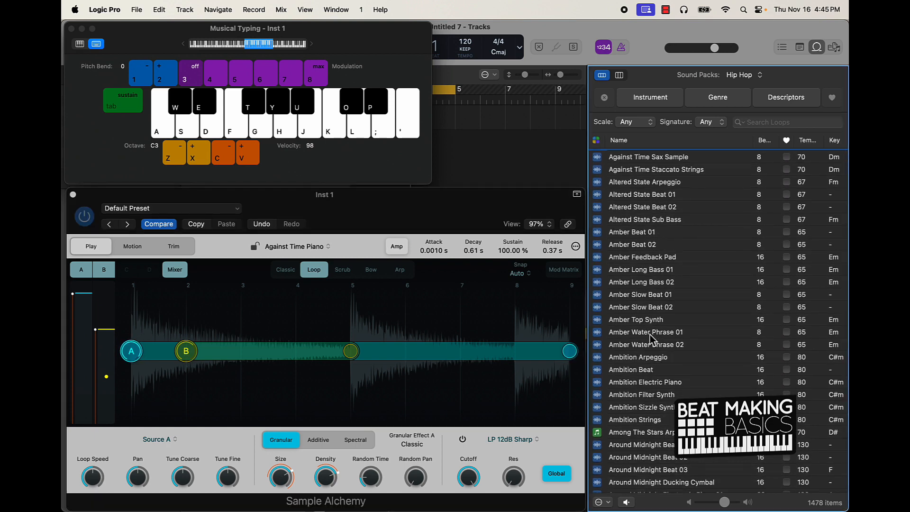
click(649, 334)
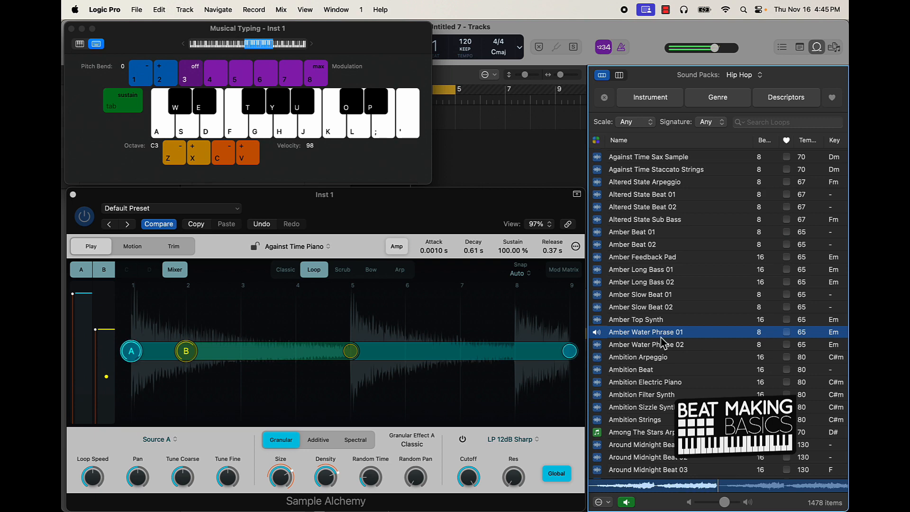
drag(550, 342, 264, 364)
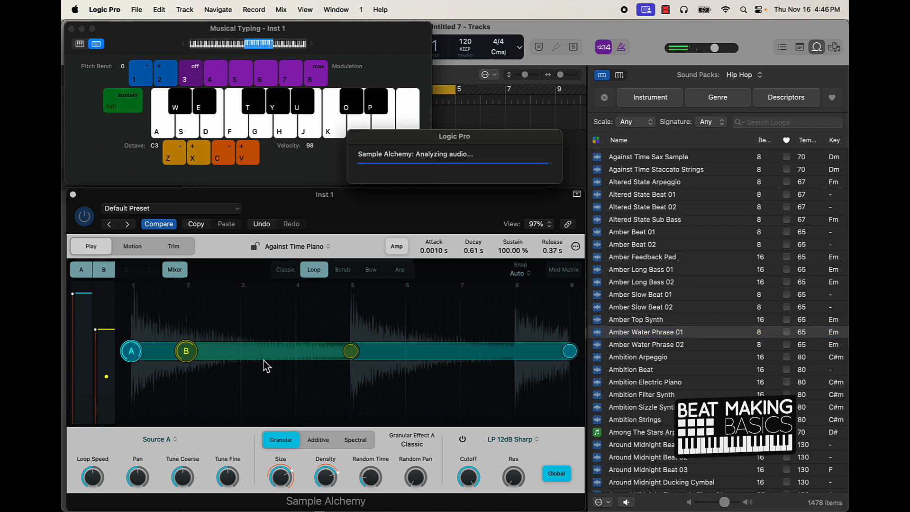
Switch the play mode to Classic and turn off source B, playing the D note before and after.
click(289, 270)
key(s)
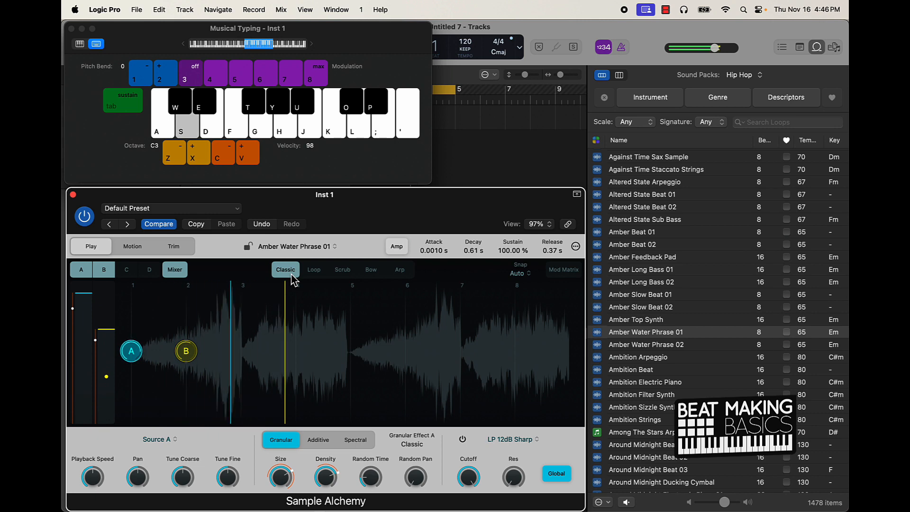
click(105, 271)
key(s)
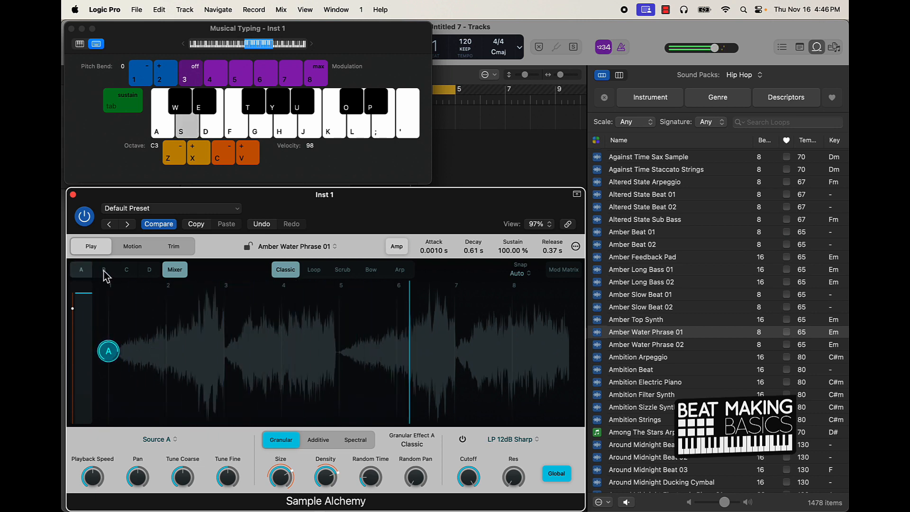
Switch source A to Additive synthesis and set Odd/Even to about 86 % while playing the D note.
click(325, 442)
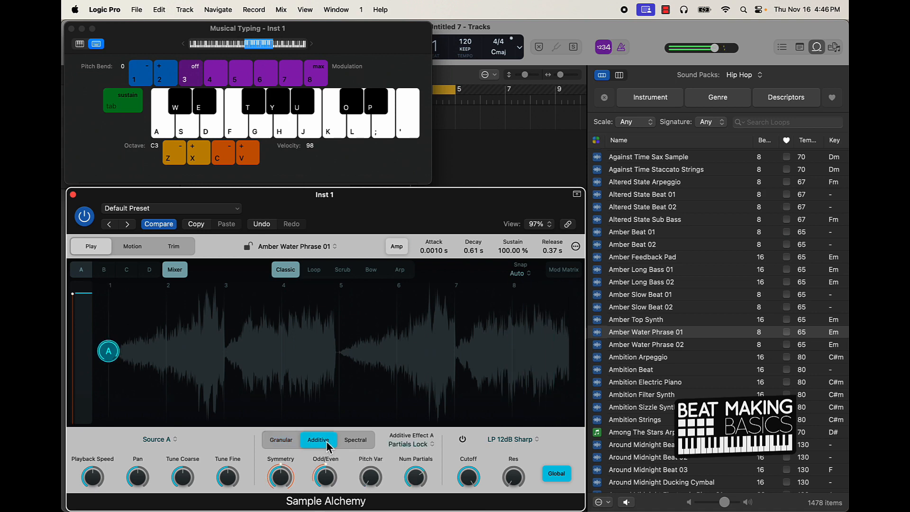
key(s)
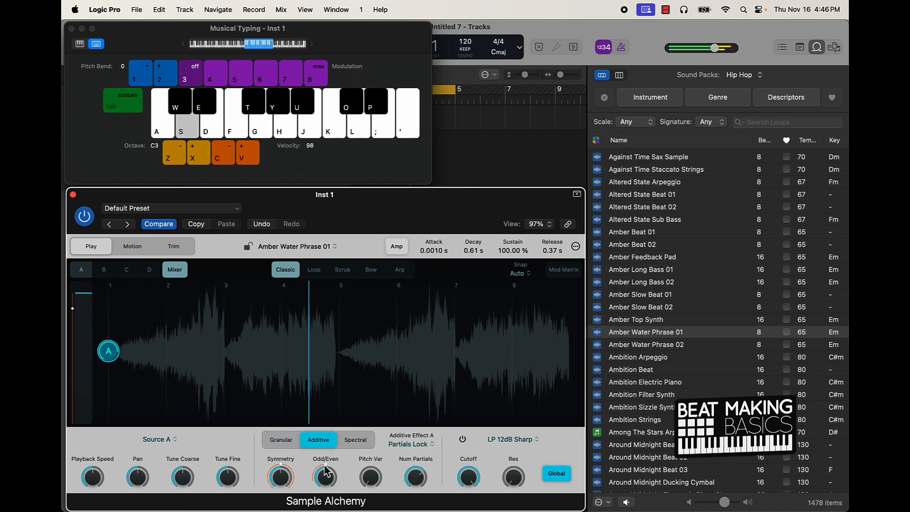
drag(326, 471, 317, 510)
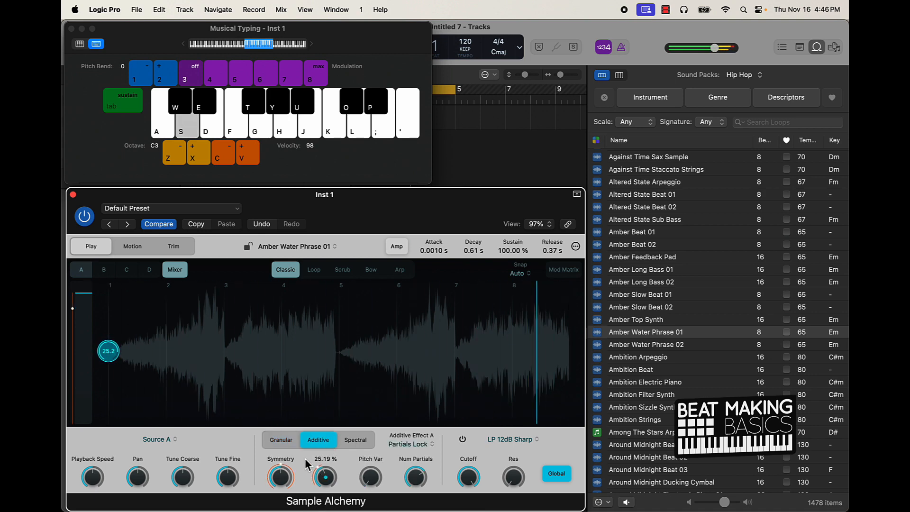
drag(296, 408, 297, 420)
key(s)
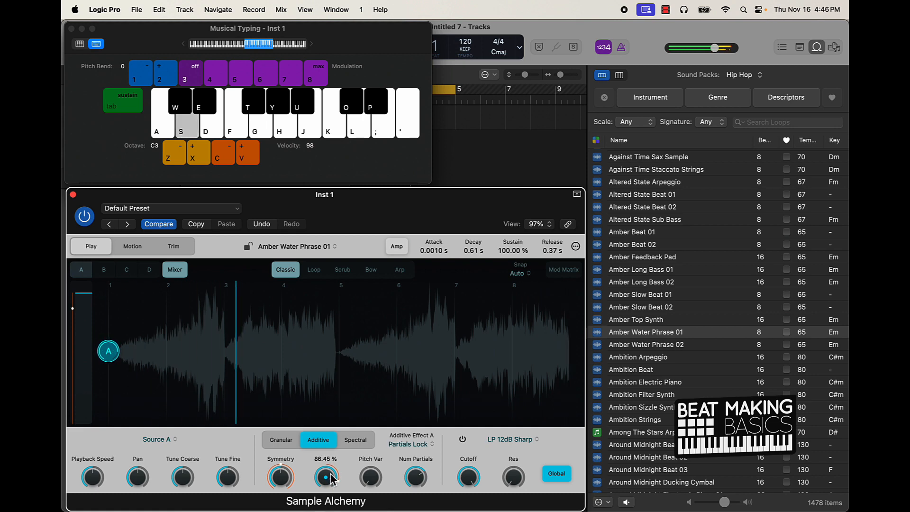
Set Odd/Even to about 66 % and Symmetry to about 58 % while playing the D and F notes.
drag(332, 479, 291, 487)
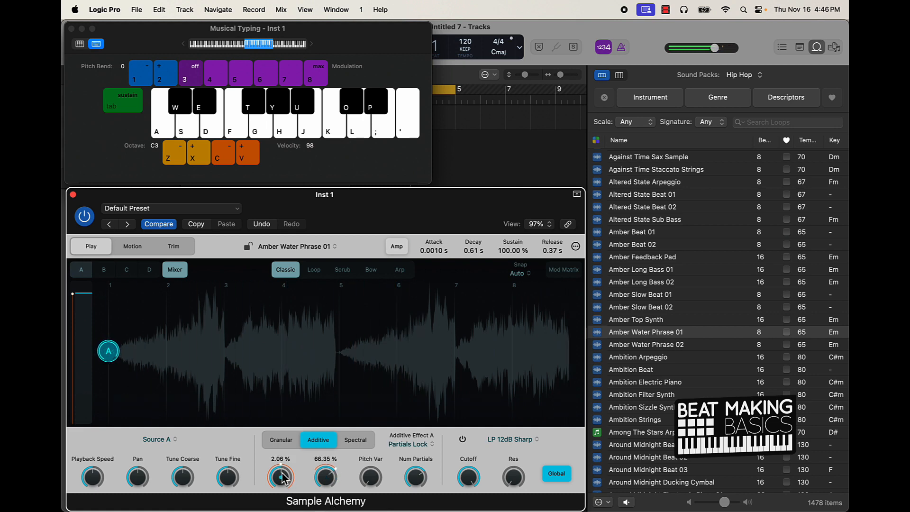
key(s)
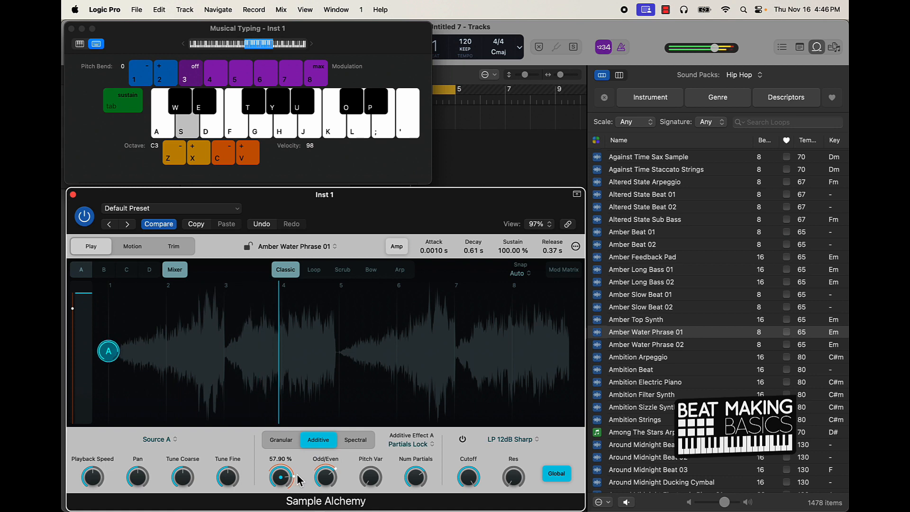
key(s)
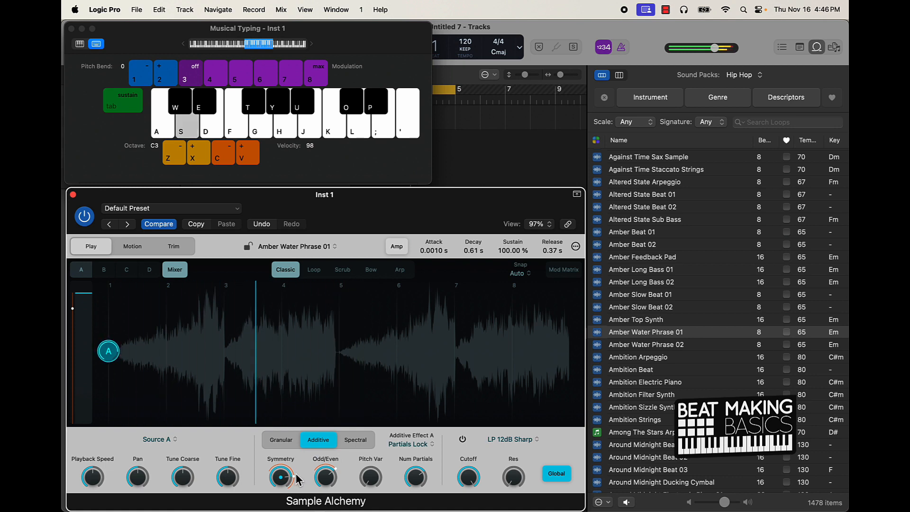
key(f)
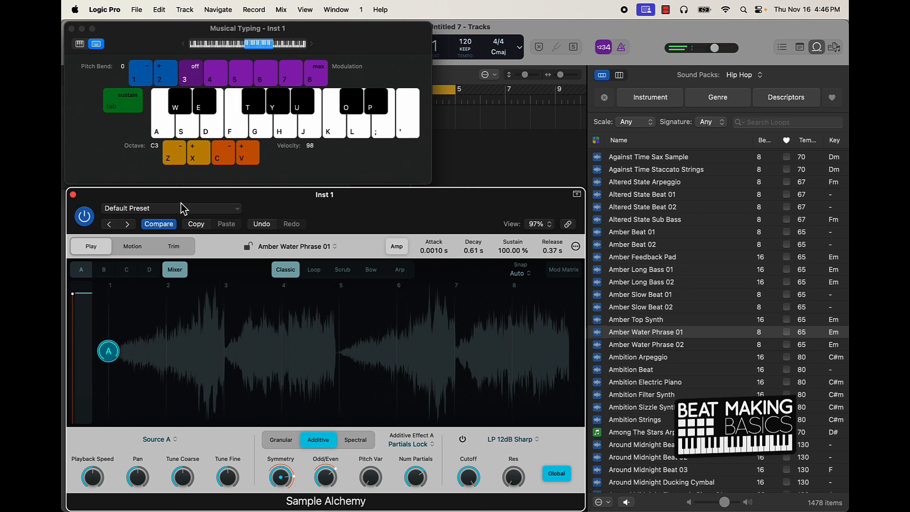
Save the current Sample Alchemy sound as a preset named Amber Water Gold in the Sample Alchemy settings folder.
click(151, 212)
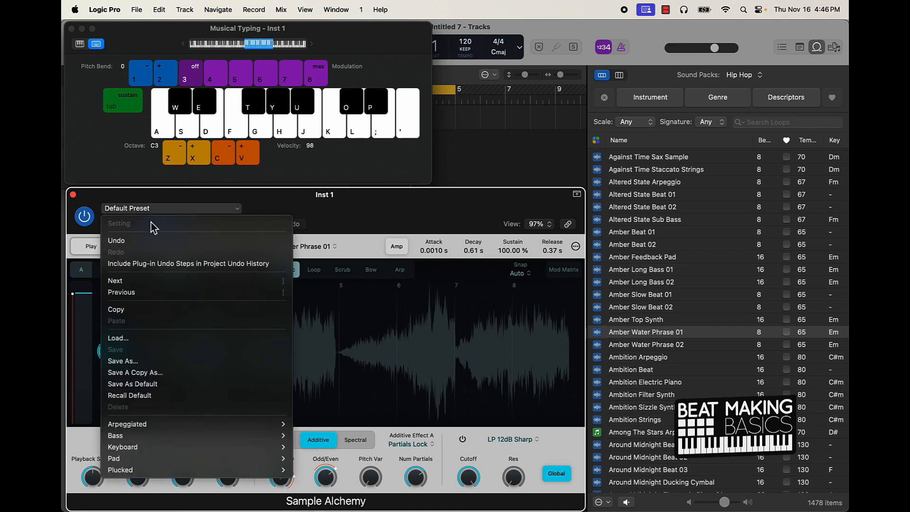
click(152, 366)
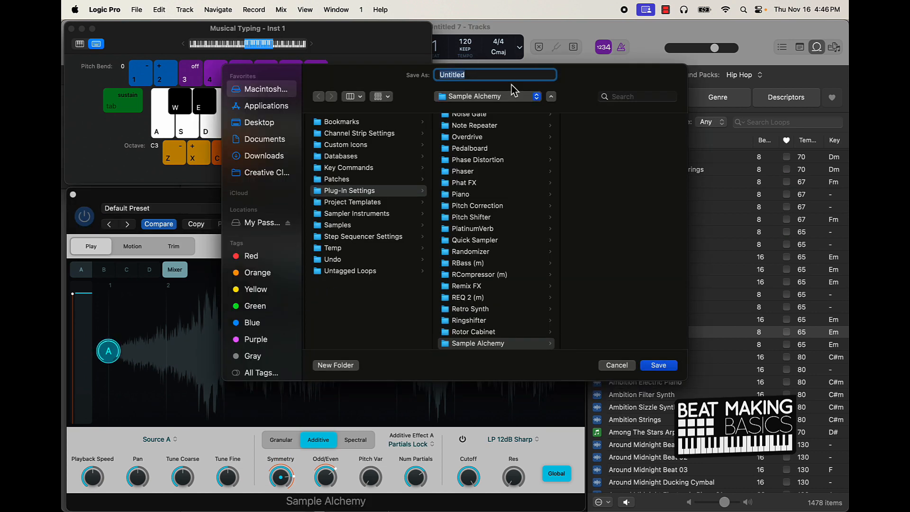
drag(593, 76, 492, 66)
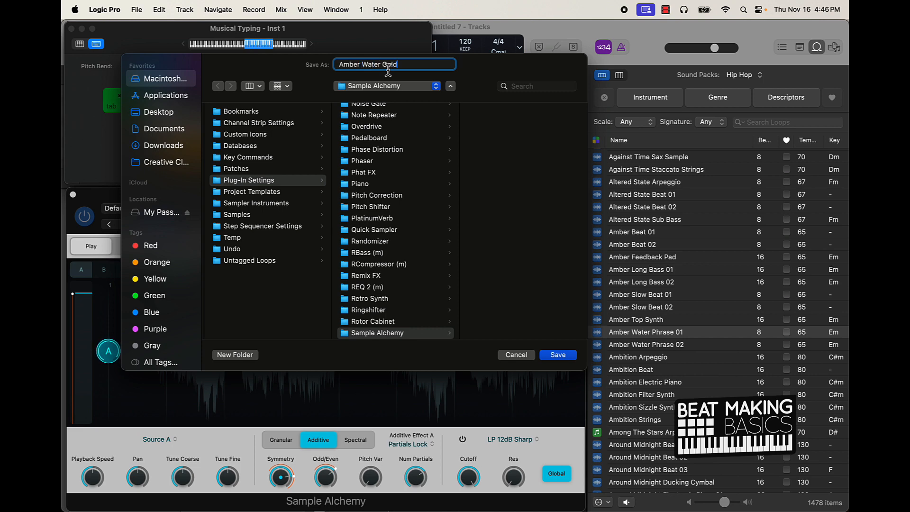
key(Return)
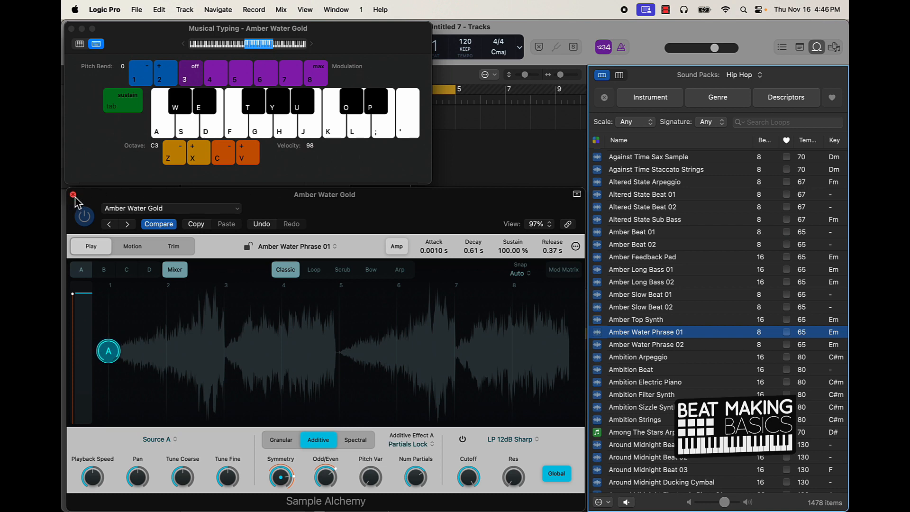
Load the saved preset file Amber Water Gold.acp from the Sample Alchemy folder.
click(131, 210)
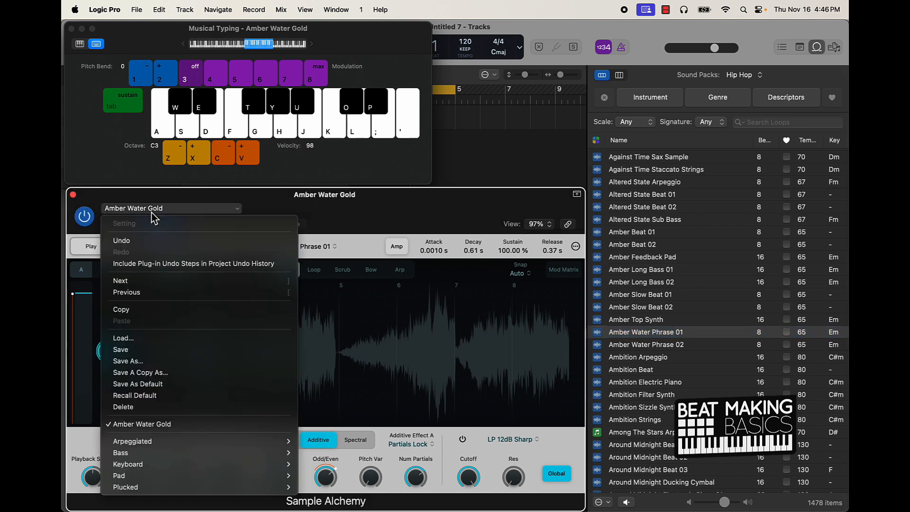
click(140, 340)
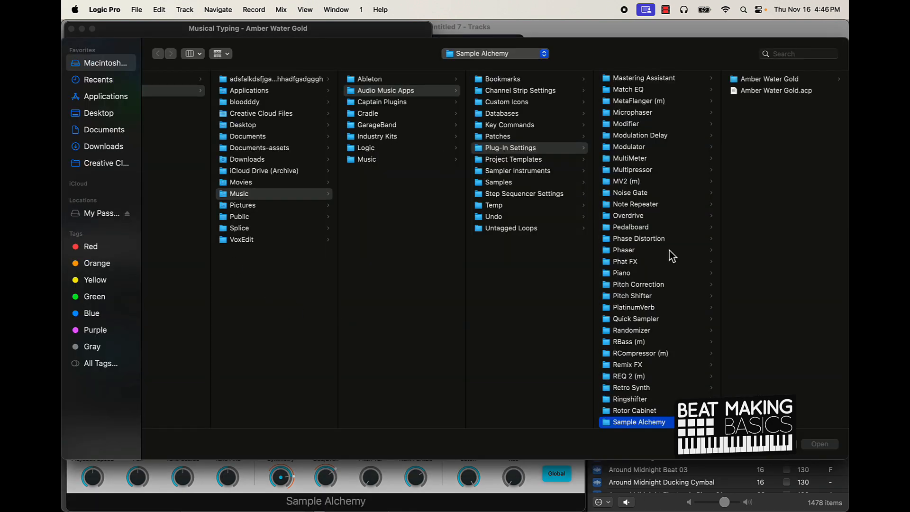
click(778, 91)
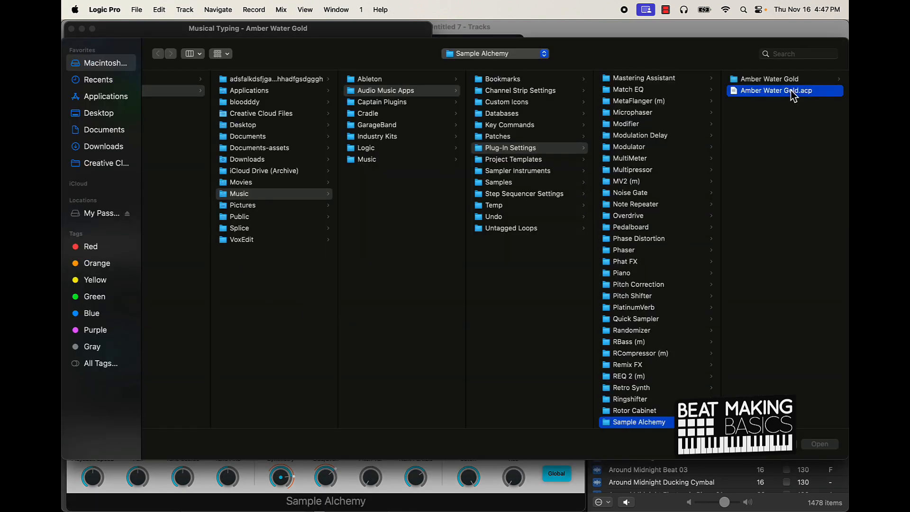
double_click(660, 93)
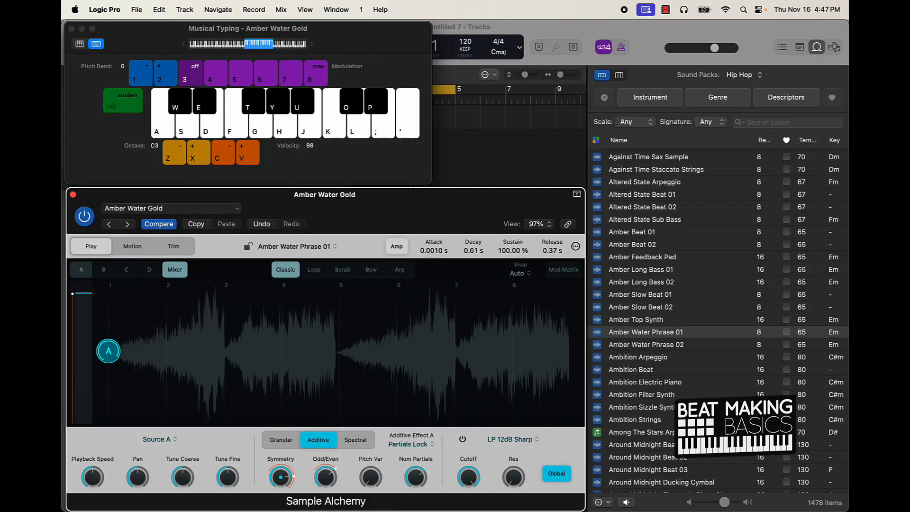
Load the Glass FX Bell preset from the Plucked category and audition it on the C note.
click(149, 211)
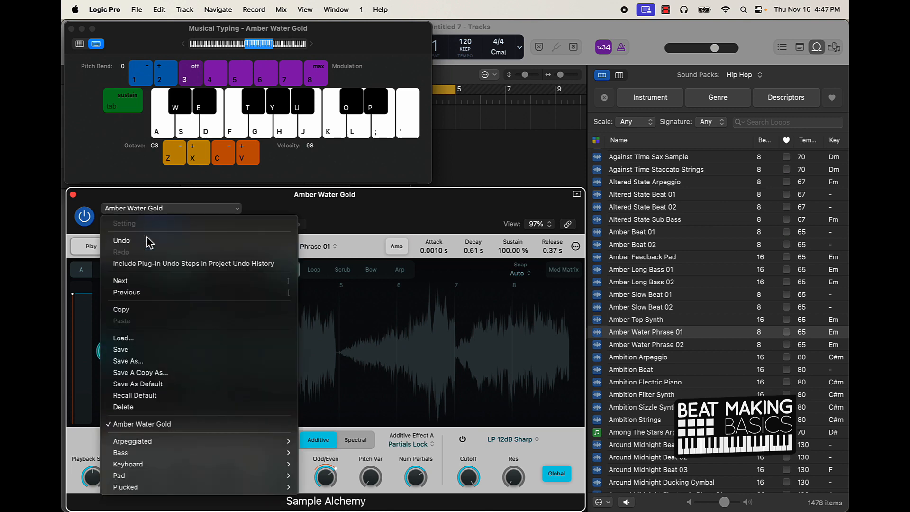
mouse_move(166, 443)
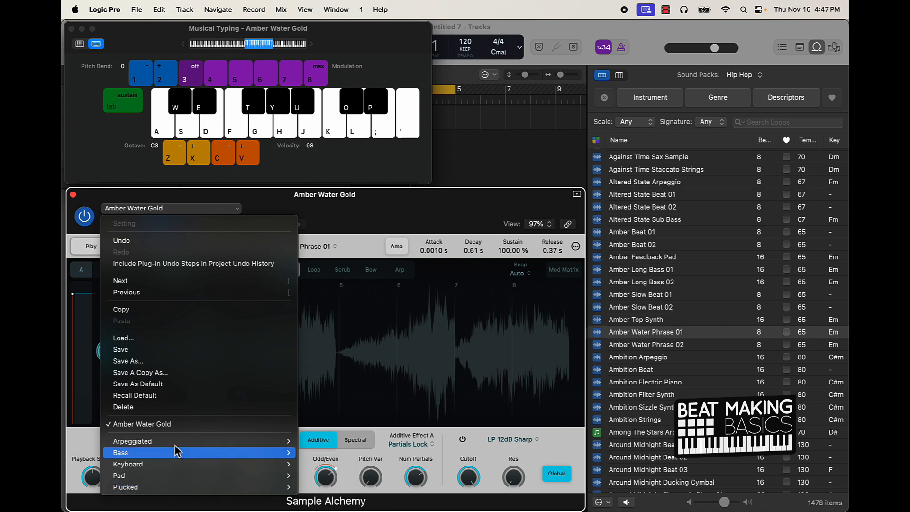
mouse_move(207, 492)
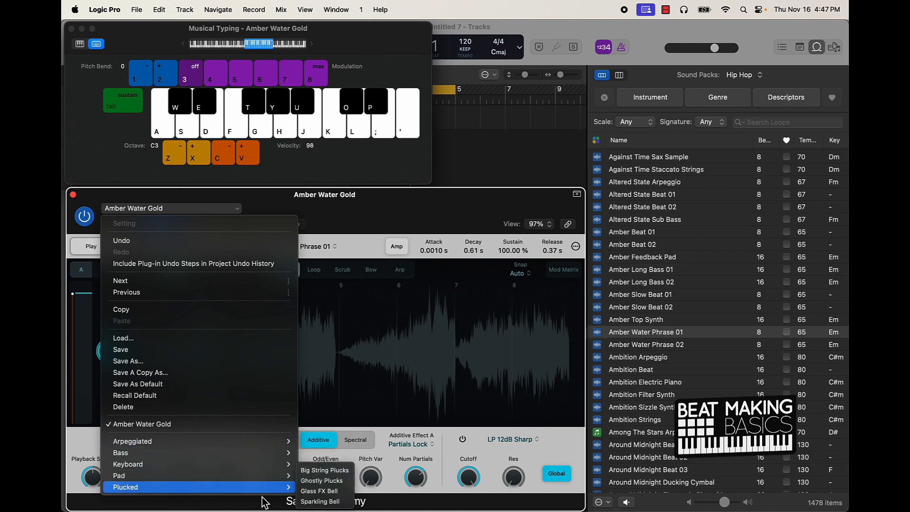
click(321, 493)
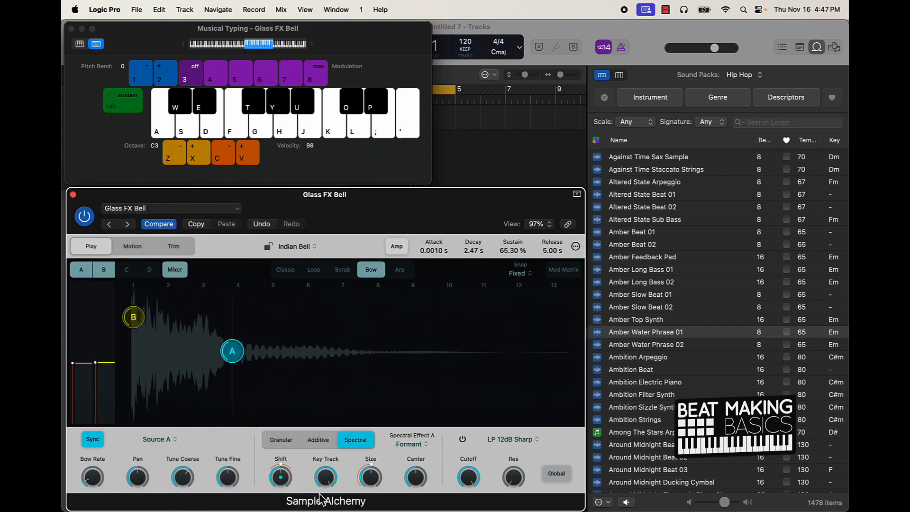
key(a)
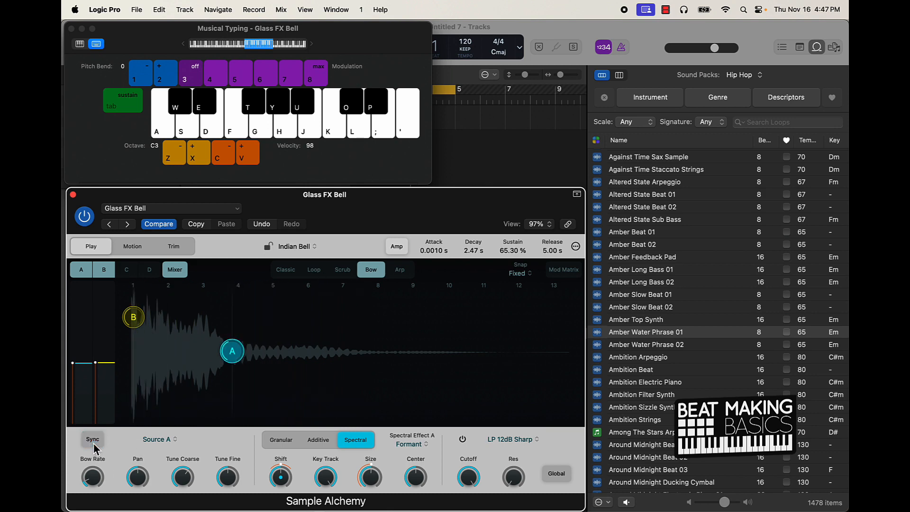
Cycle Glass FX Bell through the Scrub, Loop, Classic, Bow and Arp play modes, ending on Classic.
click(343, 271)
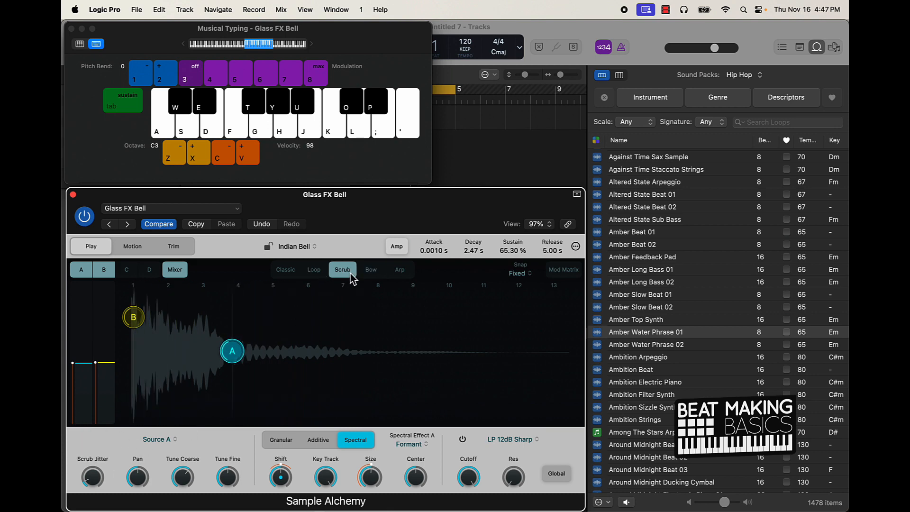
click(315, 270)
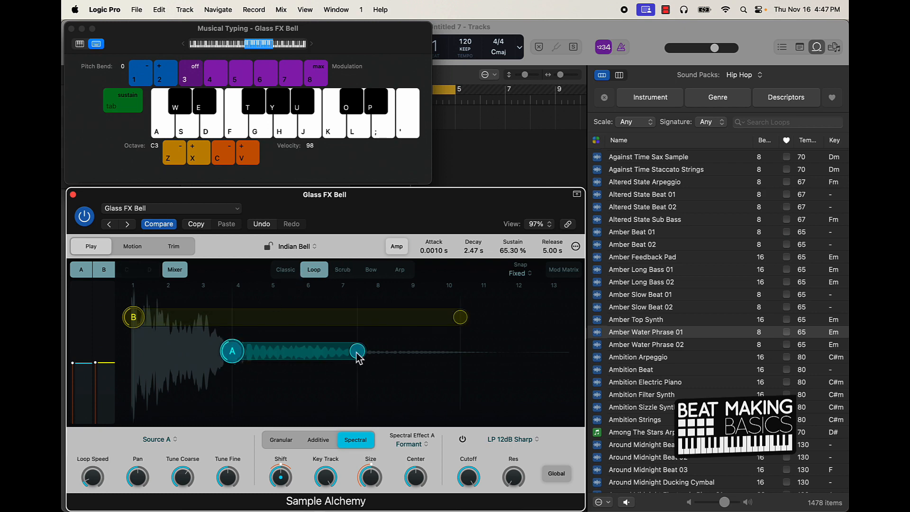
click(285, 270)
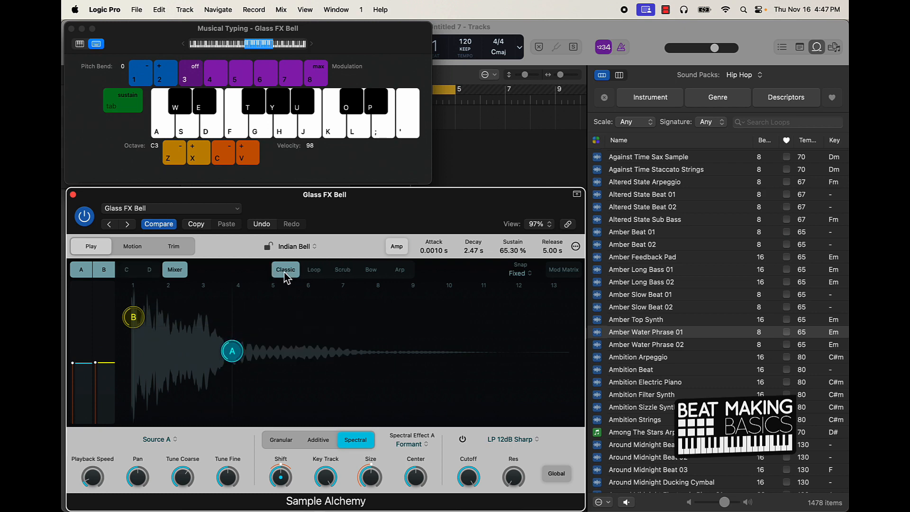
click(321, 276)
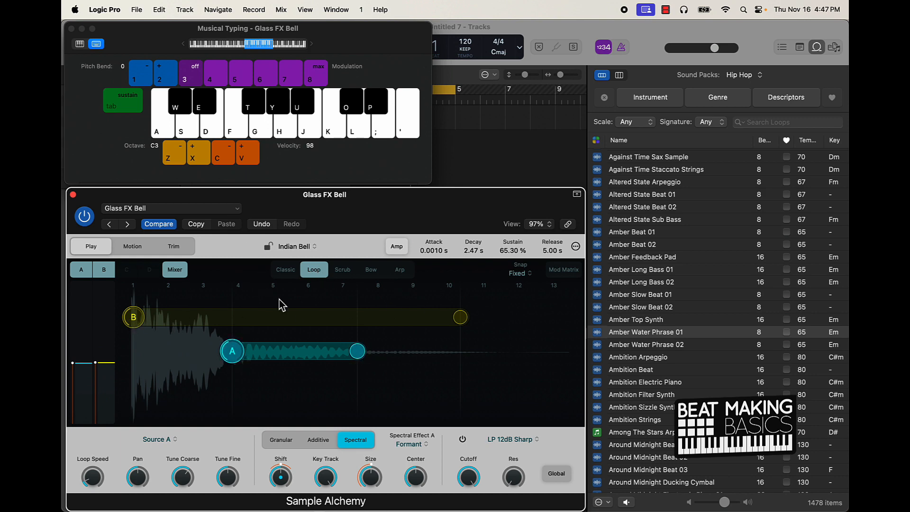
click(288, 274)
click(311, 274)
click(344, 275)
click(376, 275)
click(401, 276)
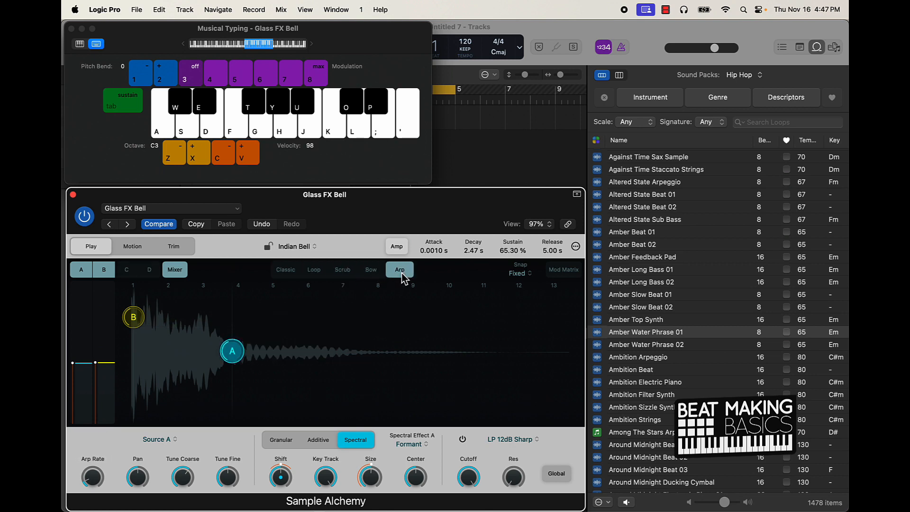
click(351, 277)
click(313, 274)
click(293, 274)
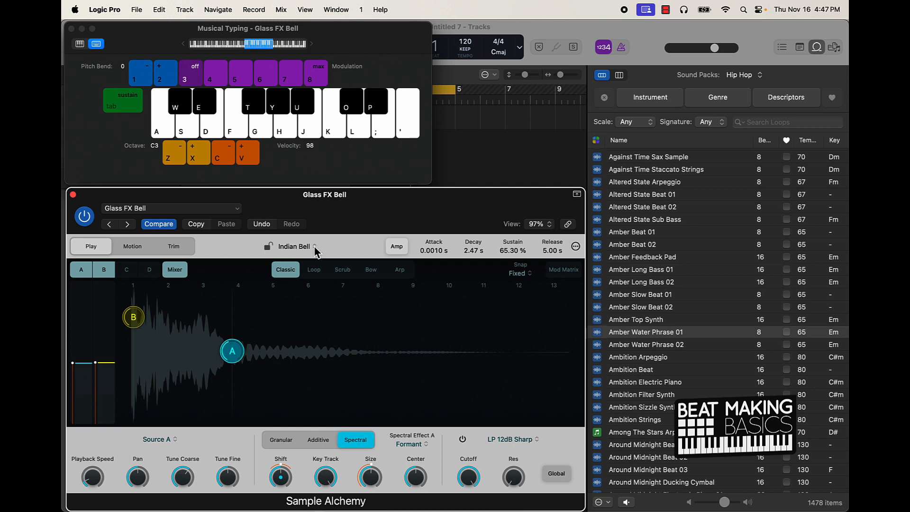
Load the Ghostly Plucks preset from the Plucked category and audition it on the C note.
click(140, 211)
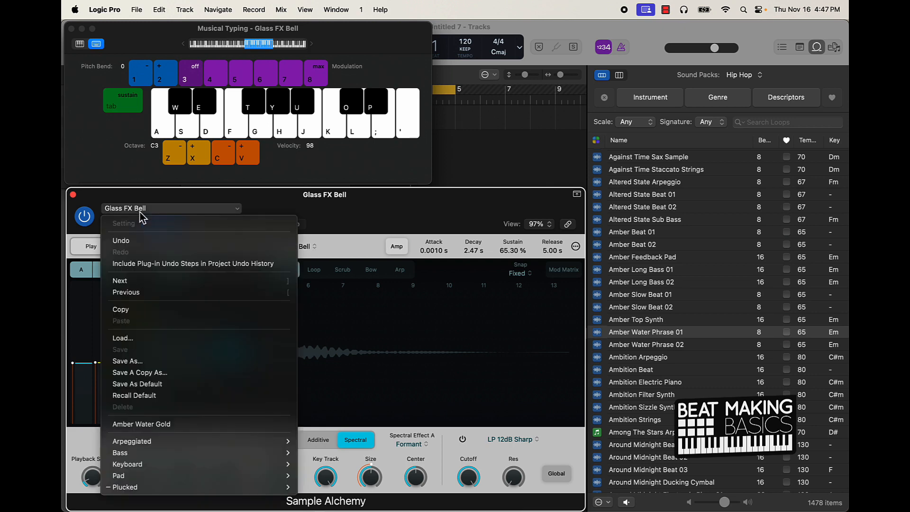
mouse_move(159, 493)
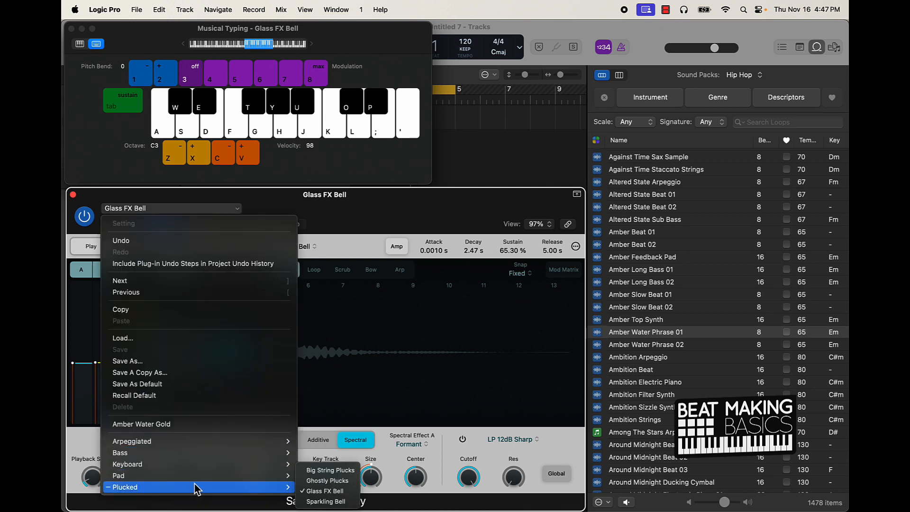
click(328, 480)
key(a)
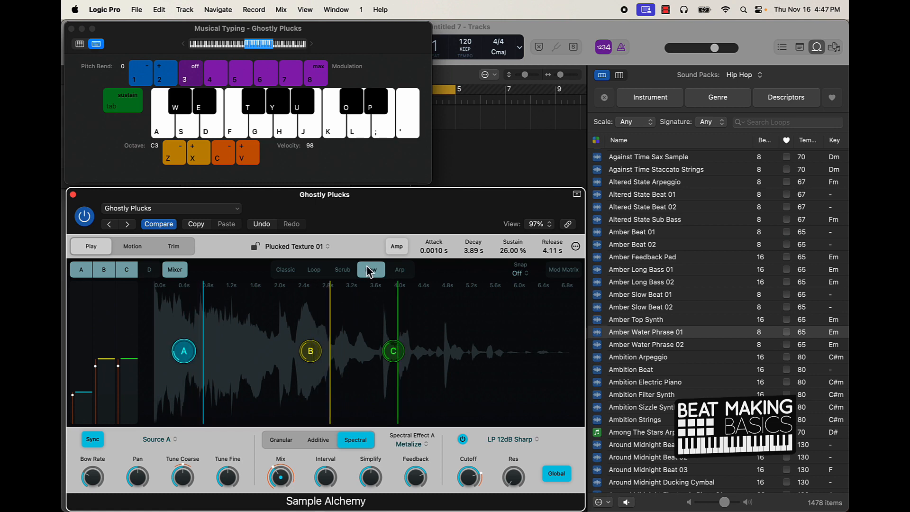
Step Ghostly Plucks through the Classic, Loop, Scrub, Bow and Arp play modes and play the C note in Arp mode.
click(287, 271)
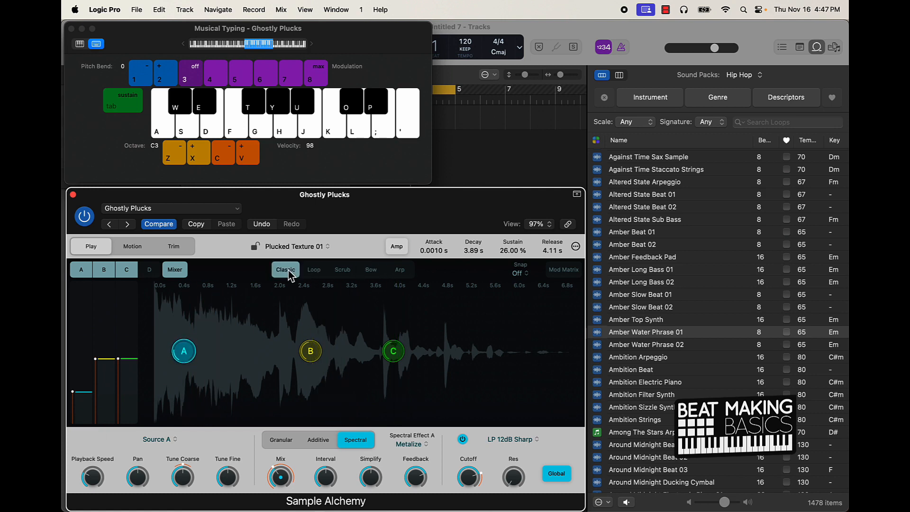
click(315, 270)
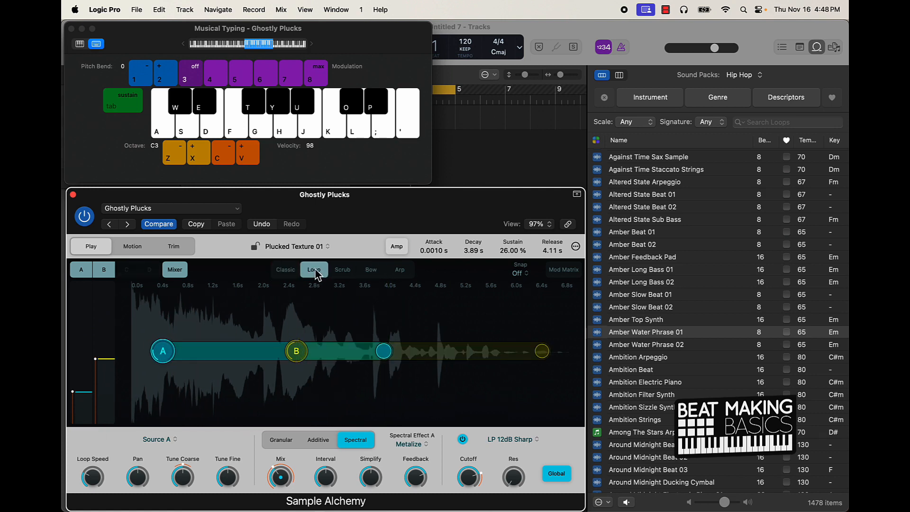
click(342, 272)
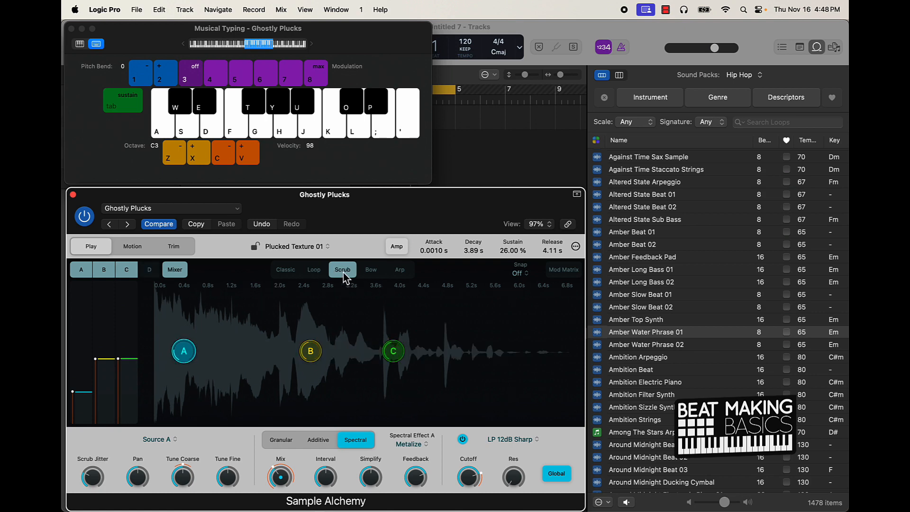
click(372, 272)
click(403, 274)
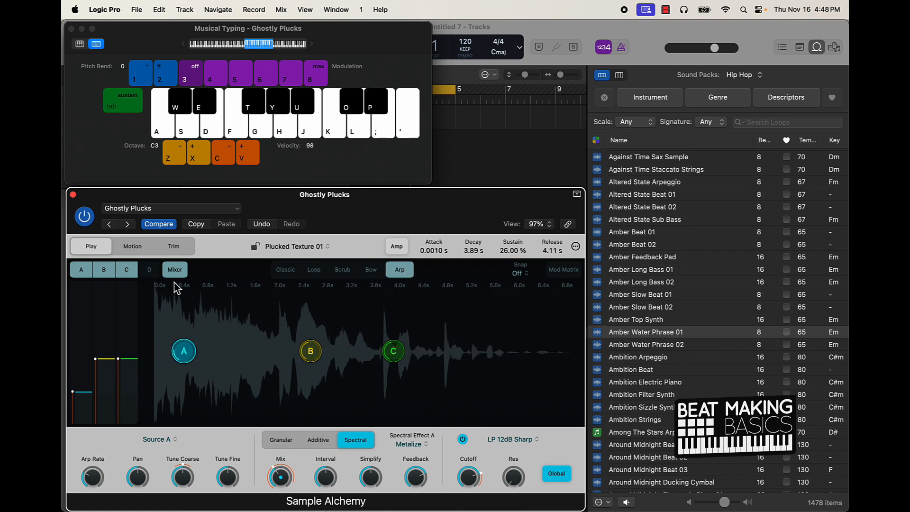
key(a)
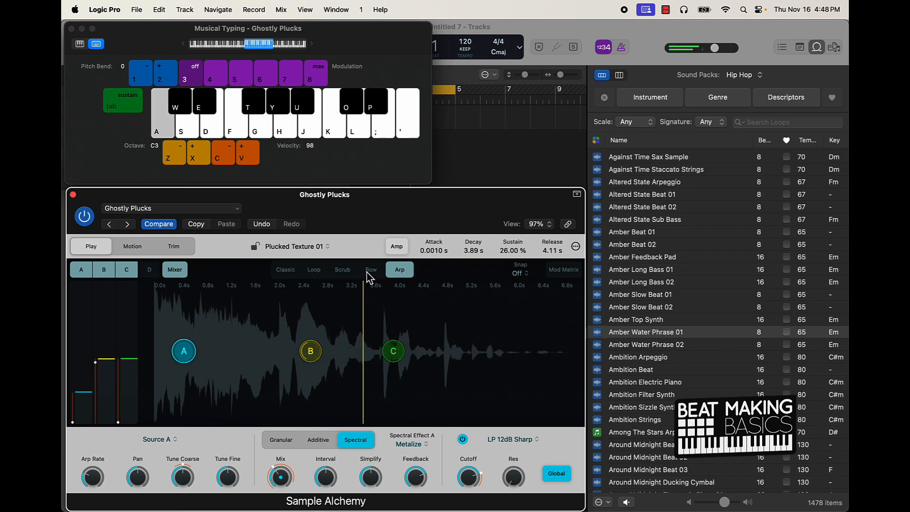
Switch Ghostly Plucks through the Classic, Loop and Scrub play modes, playing the C note in each.
click(289, 270)
key(a)
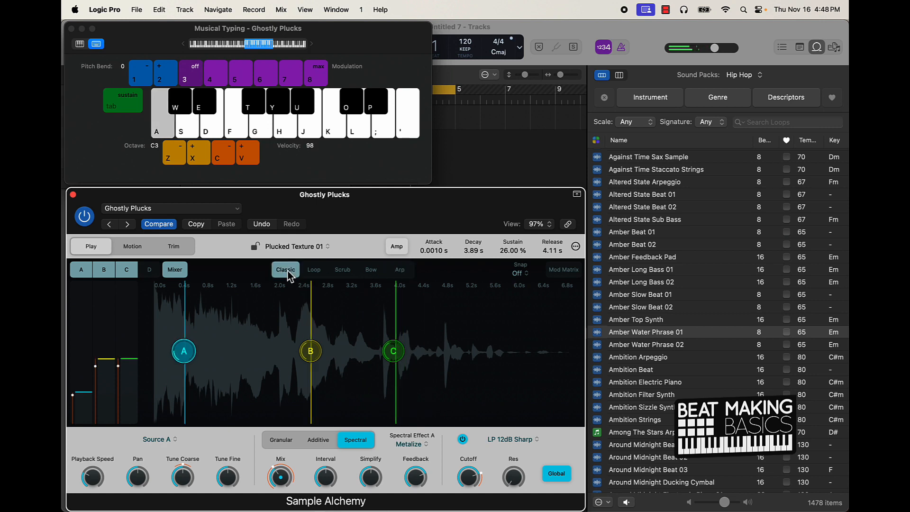
click(315, 269)
key(a)
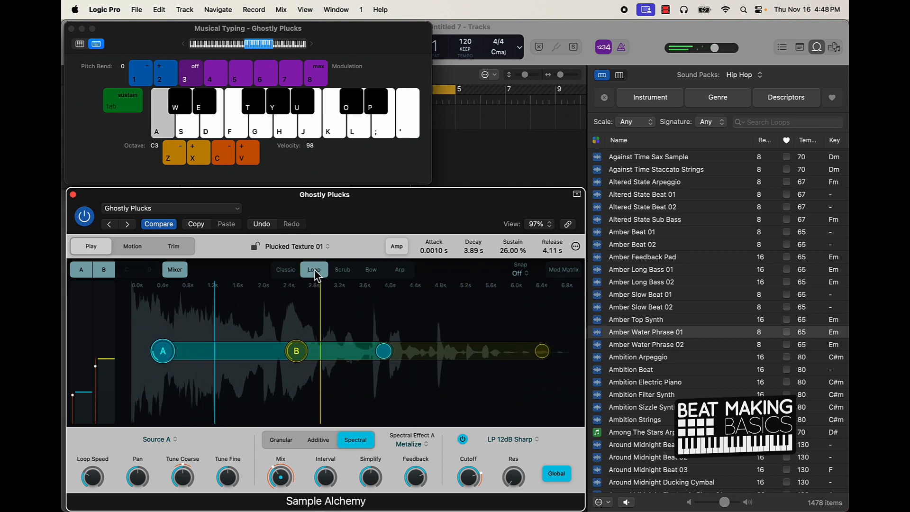
click(343, 269)
key(a)
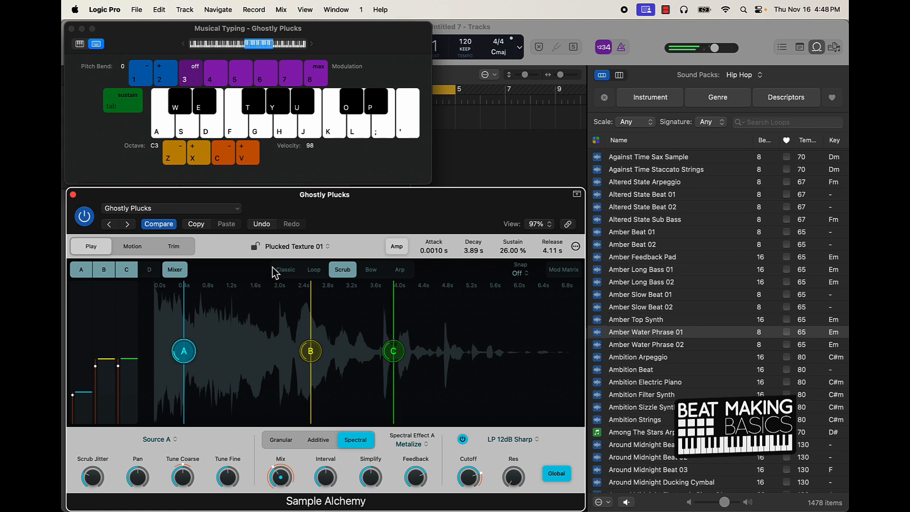
Step forward through the presets from Glass FX Bell past Amber Water Gold to Arptron, auditioning presets on the C note.
click(128, 225)
key(a)
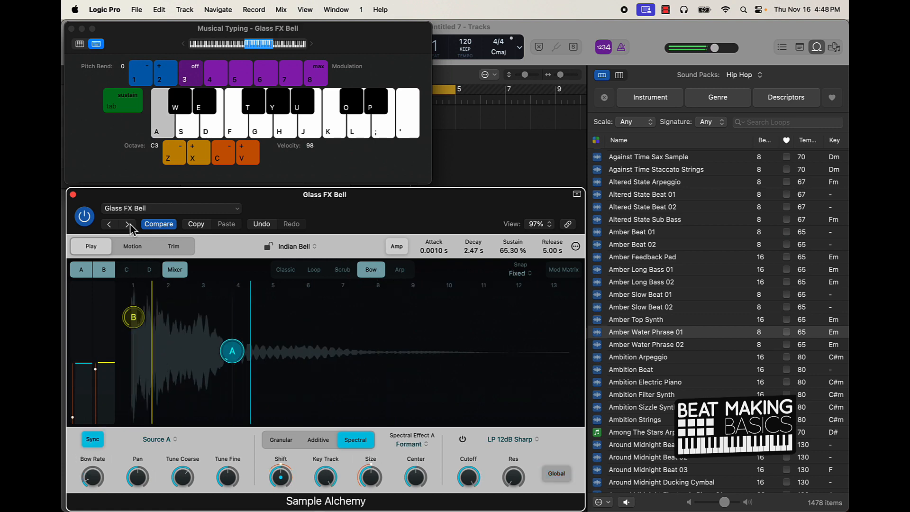
click(128, 224)
key(a)
click(128, 224)
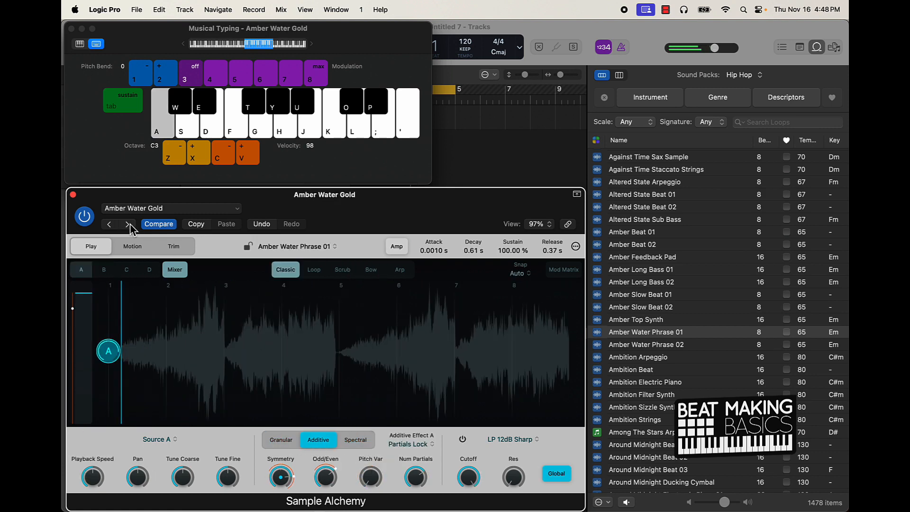
click(128, 224)
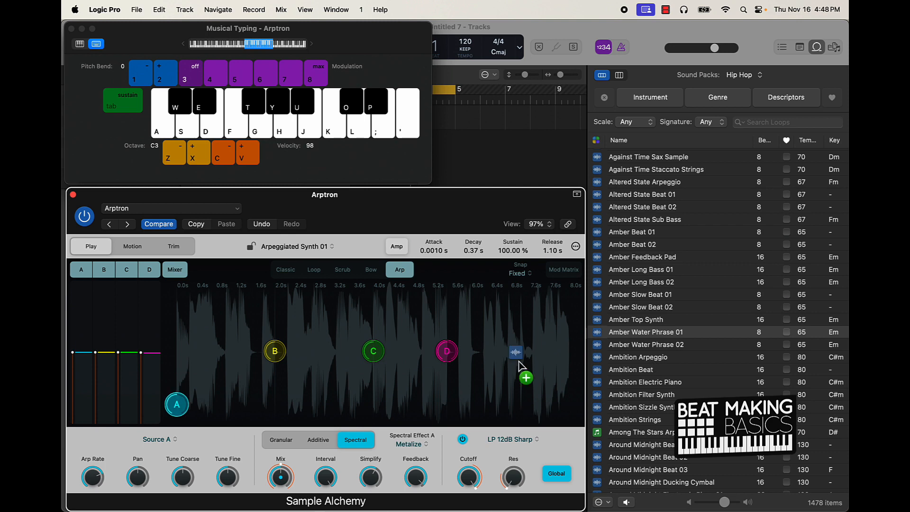
Replace Arptron's sample with the Ambition Arpeggio loop and then Ambition Electric Piano, and play the C note.
drag(519, 362, 303, 356)
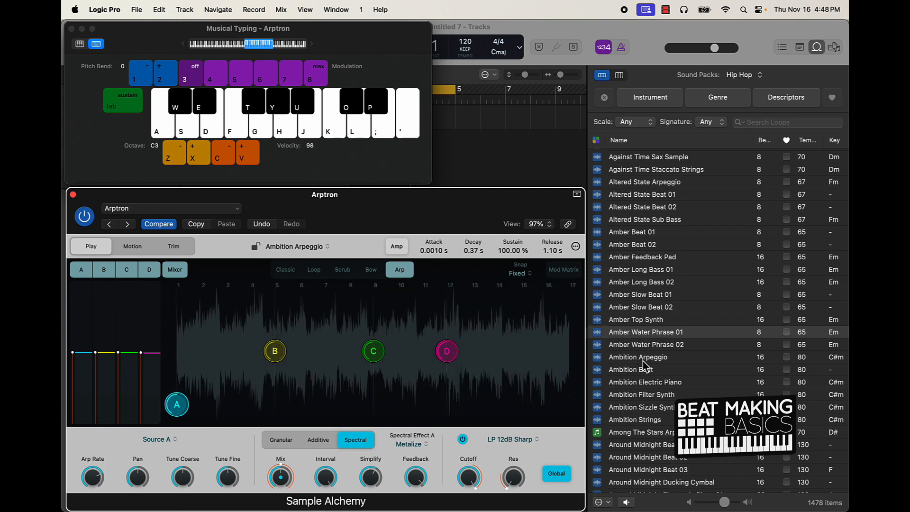
drag(578, 381, 424, 350)
key(a)
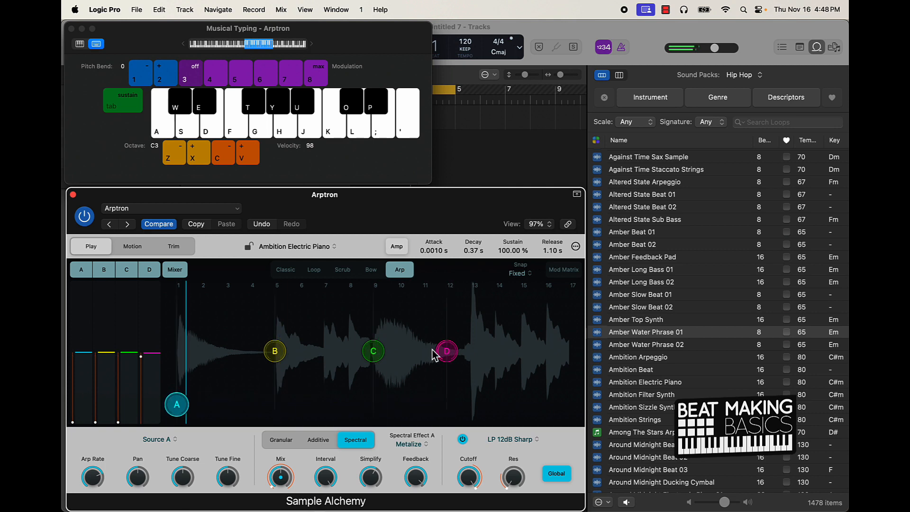
Select source D, play the C note, and repeat it with the typing keyboard lowered to octave C2.
click(444, 352)
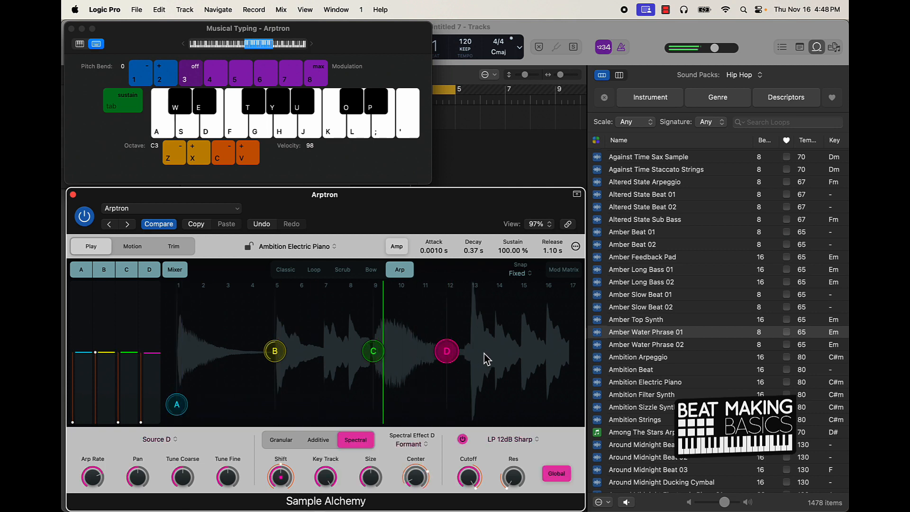
key(a)
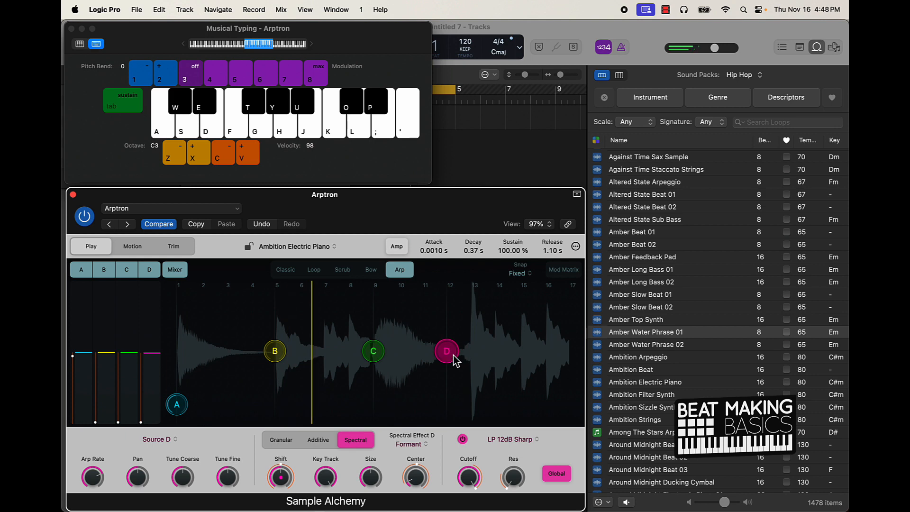
key(z)
key(a)
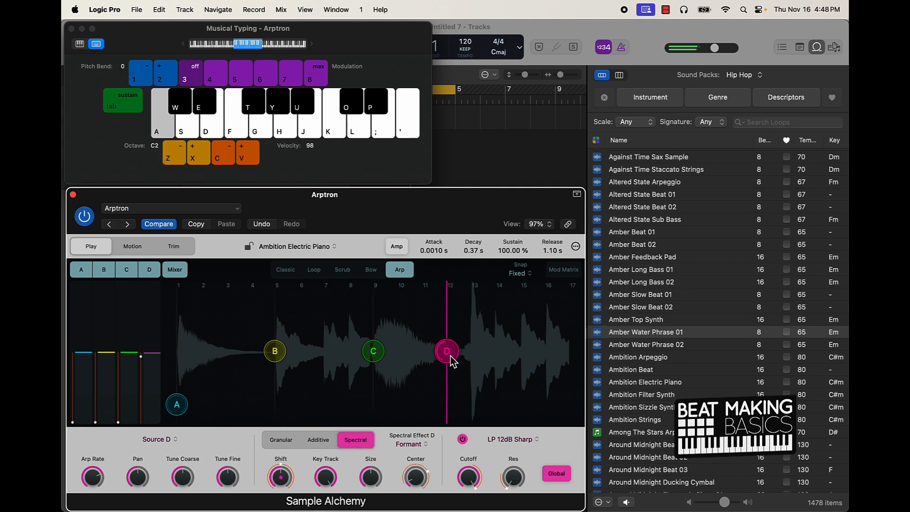
Raise source A's handle slightly on the waveform, select source D, and audition the arpeggio on the C note.
mouse_move(180, 407)
mouse_down()
mouse_move(181, 306)
mouse_move(182, 408)
mouse_move(182, 395)
mouse_up()
key(a)
key(a)
key(a)
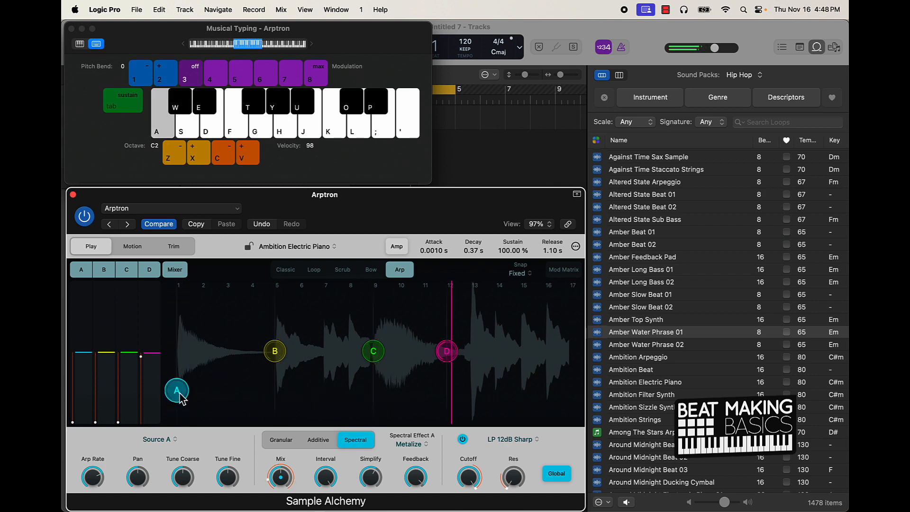
click(446, 354)
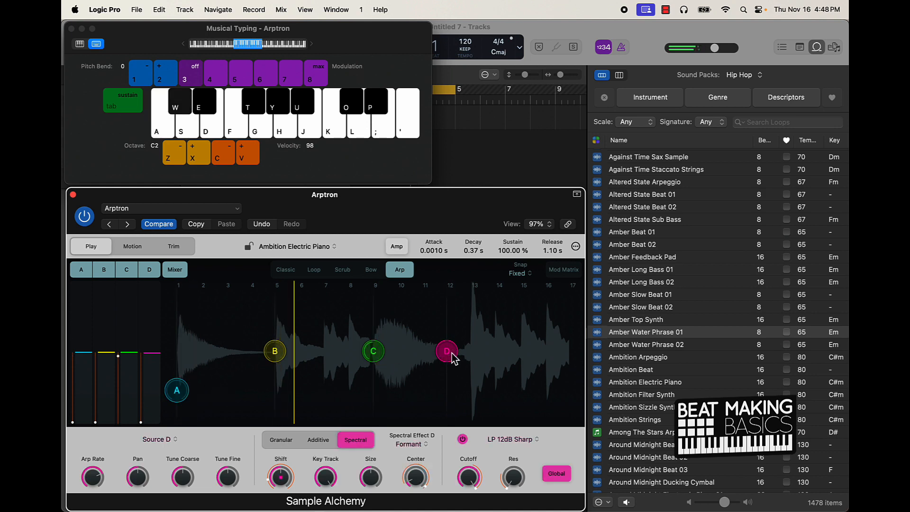
key(a)
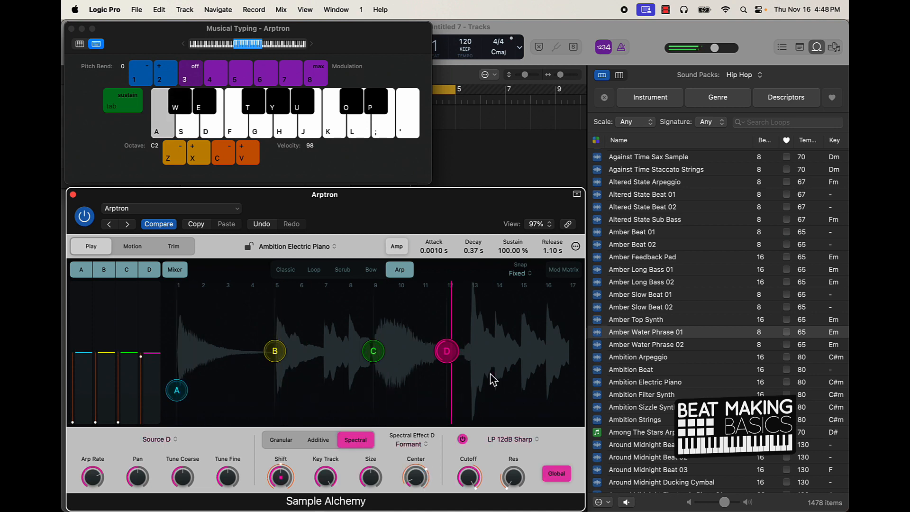
Switch Arptron to the Classic play mode and recall Sample Alchemy's default preset.
click(285, 270)
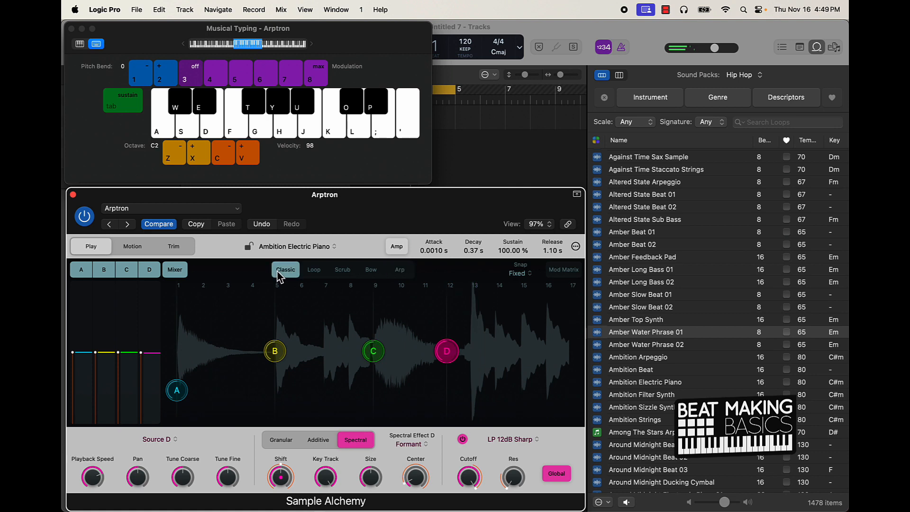
click(176, 211)
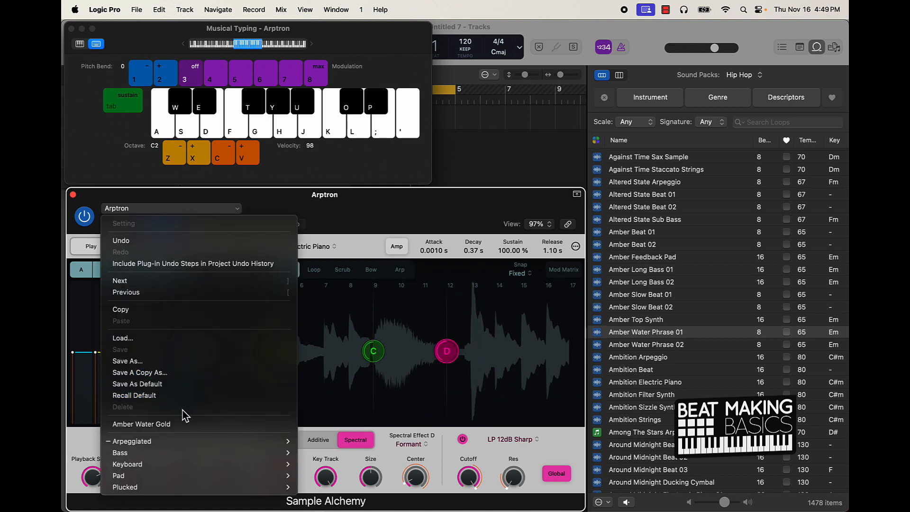
click(134, 395)
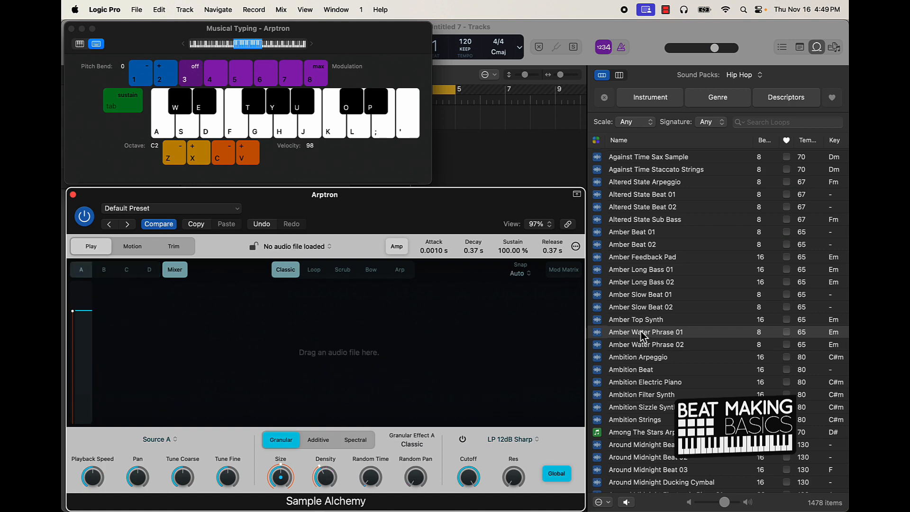
Preview the Ambition Electric Piano loop, load it into the empty Sample Alchemy, and play the C note.
click(654, 383)
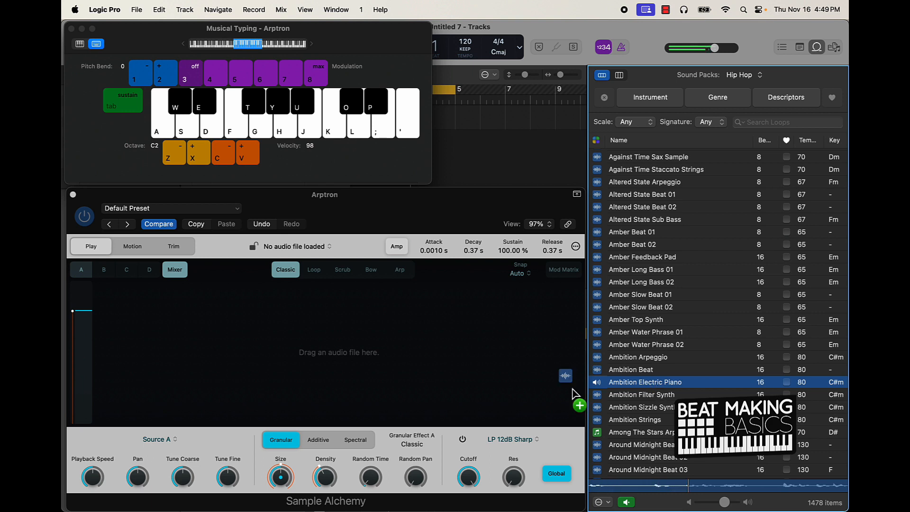
drag(572, 389, 293, 372)
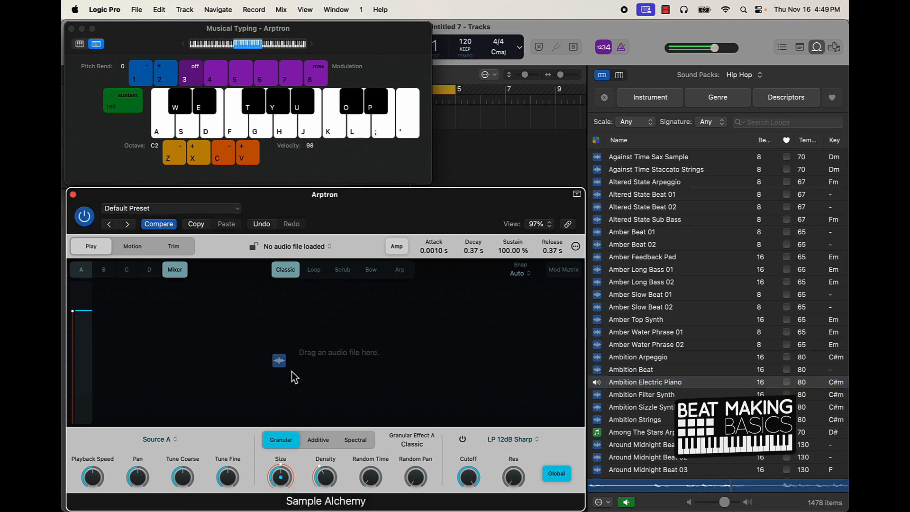
key(a)
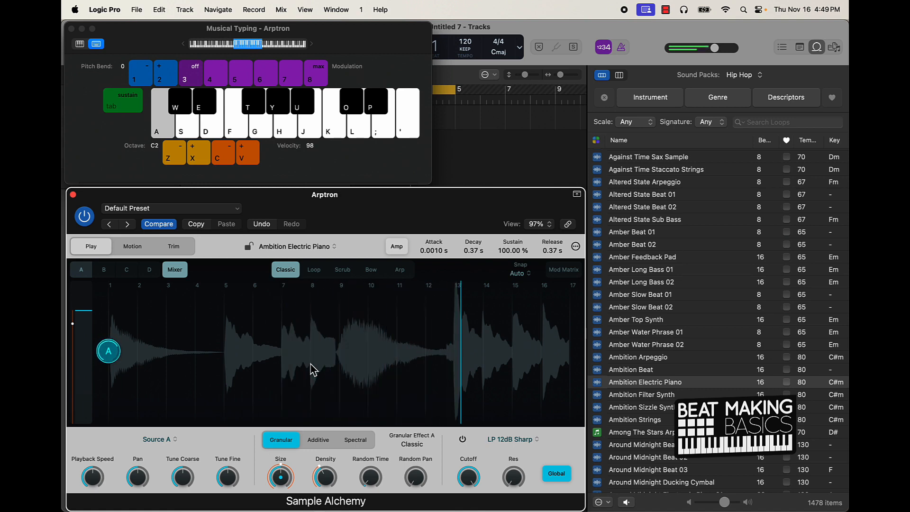
Switch to the Arp play mode, enable sources B, C and D, and play the C note.
click(401, 271)
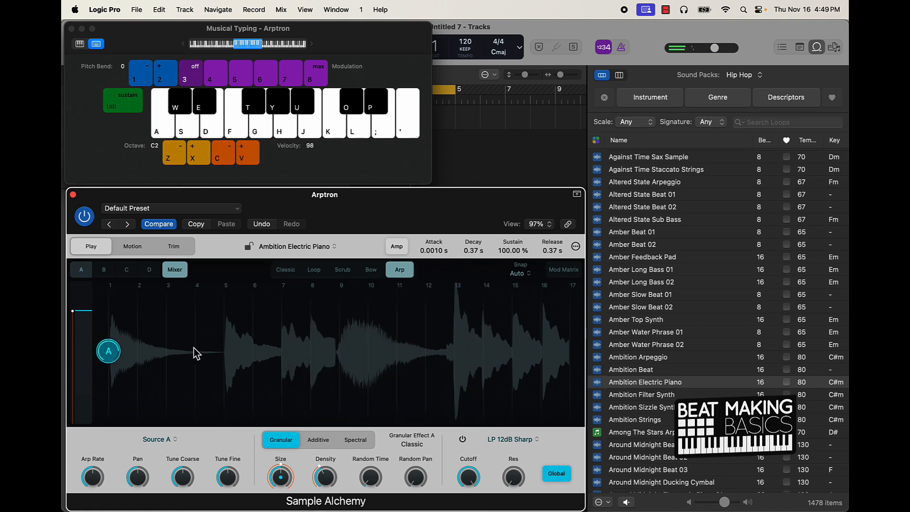
click(104, 269)
click(127, 269)
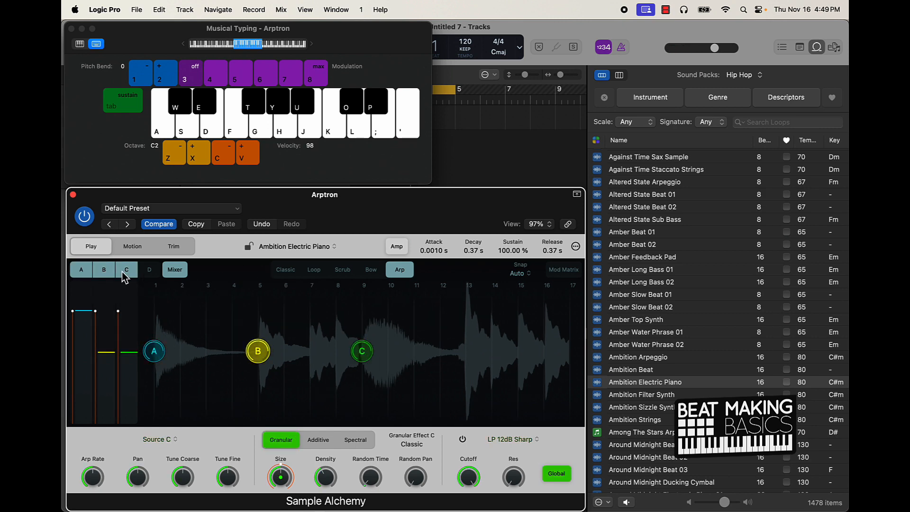
click(149, 269)
key(a)
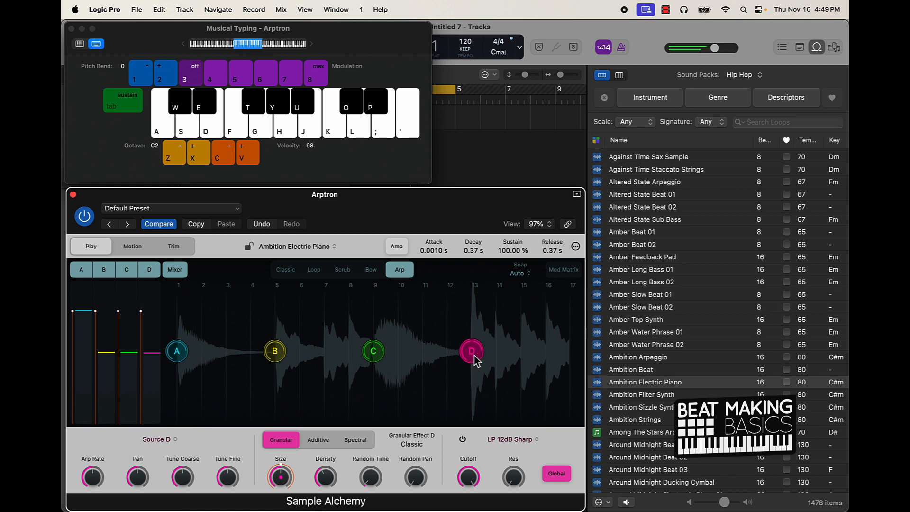
Move source D to about beat 11, C to beat 8, B to beat 6 and A to beat 2 while playing C.
click(446, 362)
key(a)
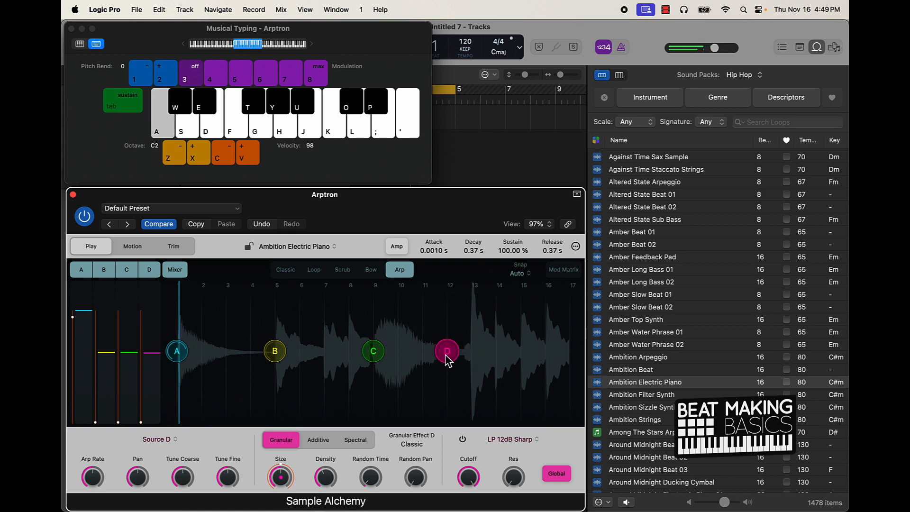
mouse_move(446, 357)
mouse_down()
mouse_move(346, 354)
mouse_move(353, 360)
mouse_up()
key(a)
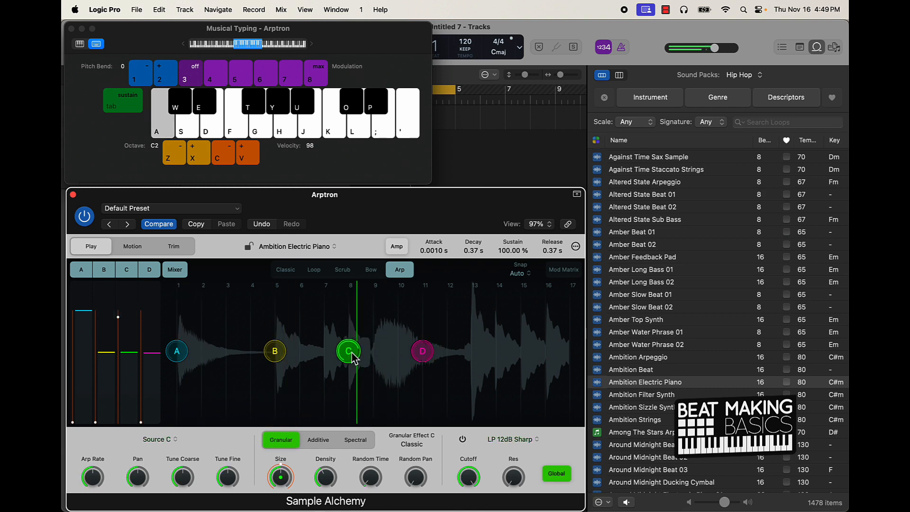
drag(275, 351, 299, 352)
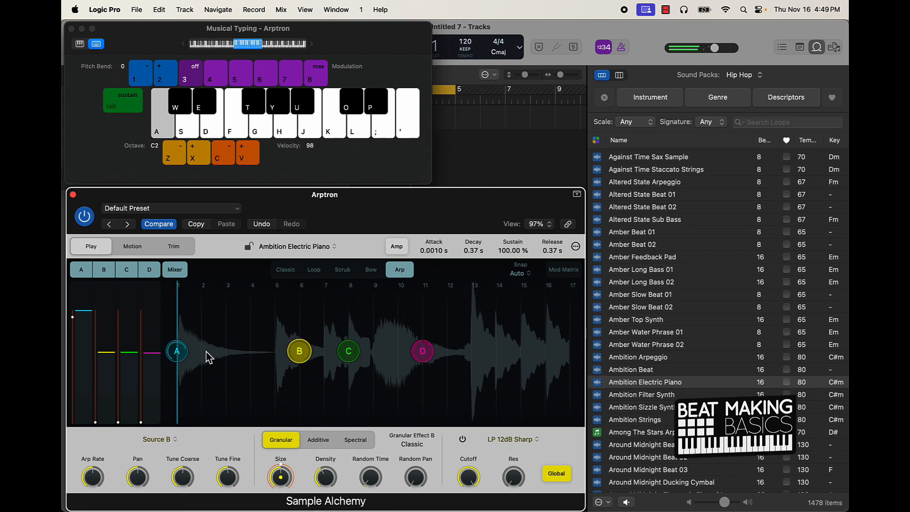
drag(177, 351, 207, 353)
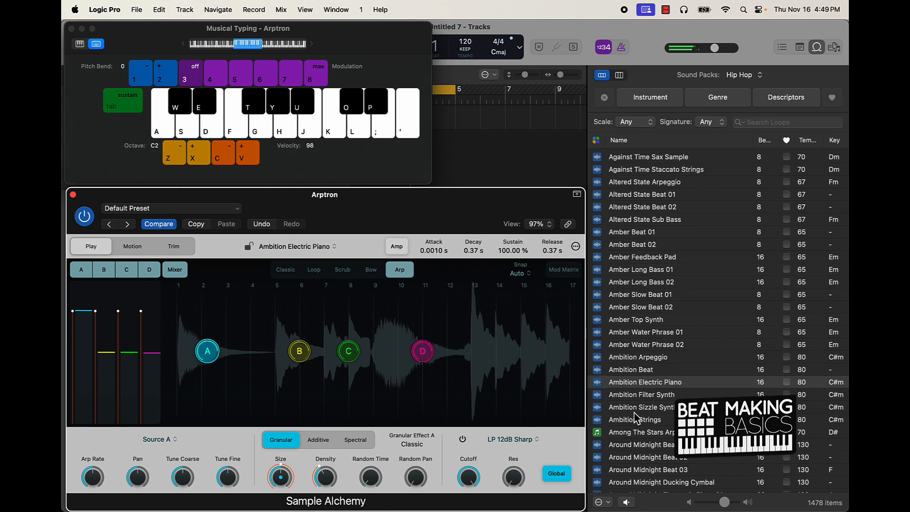
Replace the sample with the Among The Stars Arp Mallets loop and alternate the C and D notes.
scroll(635, 417, down, 3)
drag(631, 402, 385, 330)
key(a)
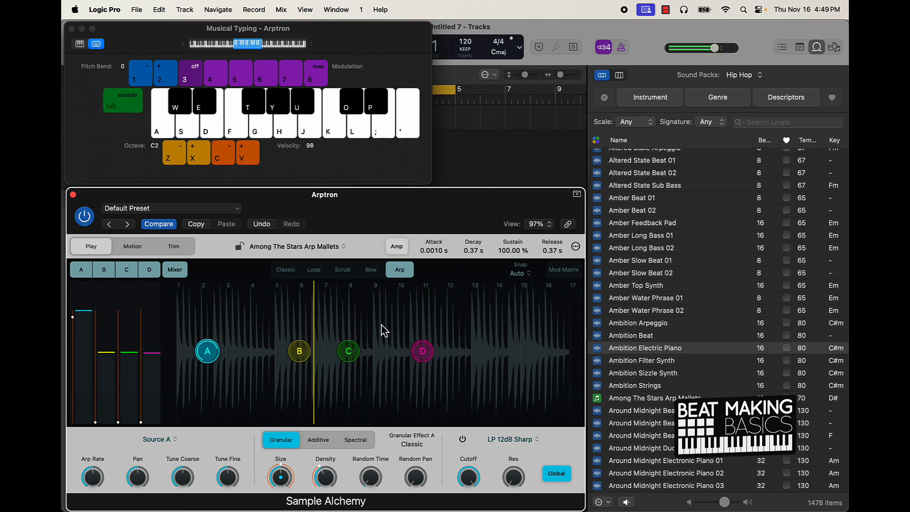
key(s)
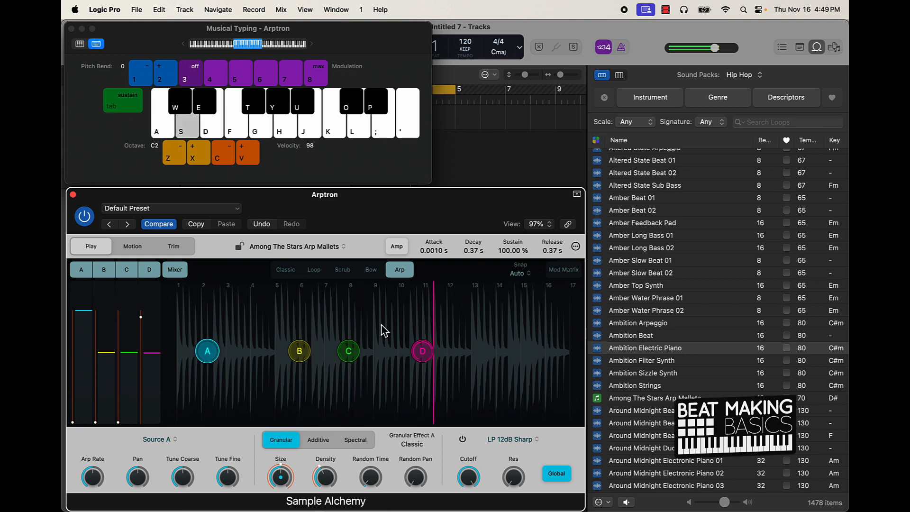
key(a)
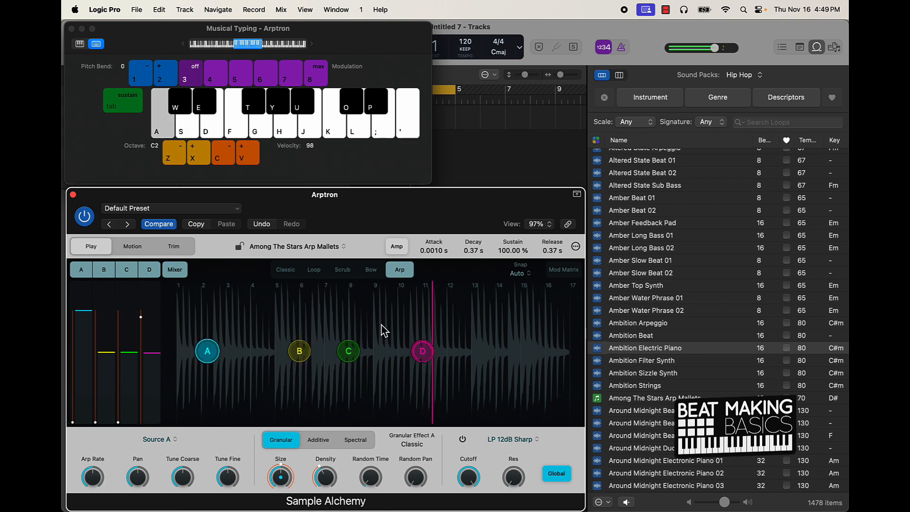
key(s)
Switch to the Classic play mode, disable sources D, C and B, and play the C note with source A alone.
click(289, 274)
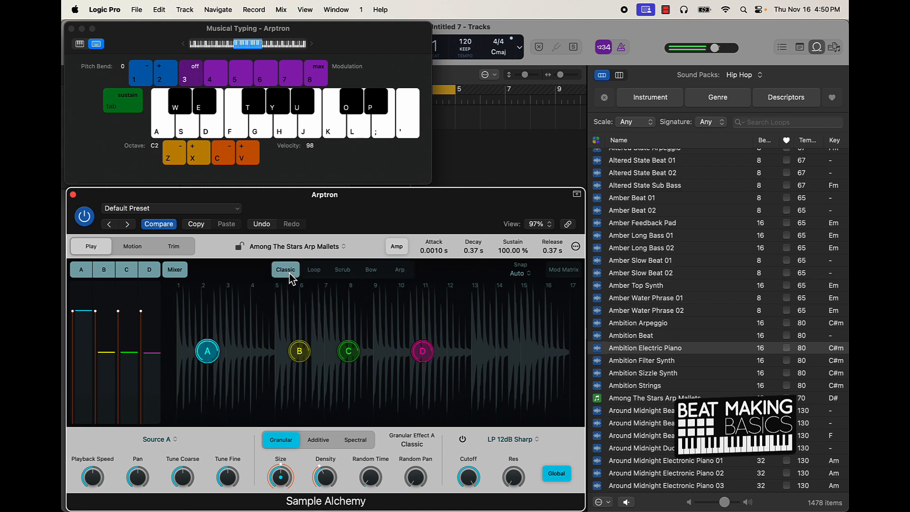
click(151, 271)
click(129, 272)
click(105, 273)
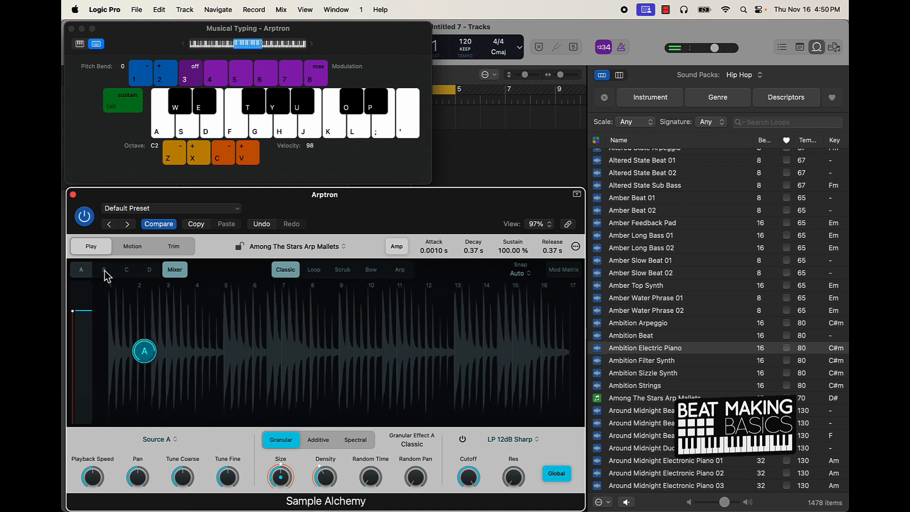
key(a)
Enable sources B, C and D again and play the C note in Classic mode and in Loop mode.
click(104, 271)
click(127, 271)
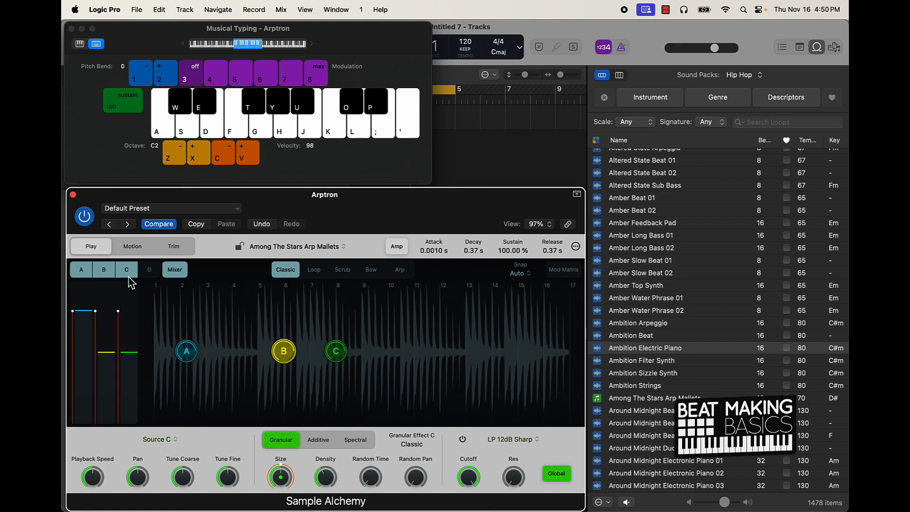
click(151, 271)
key(a)
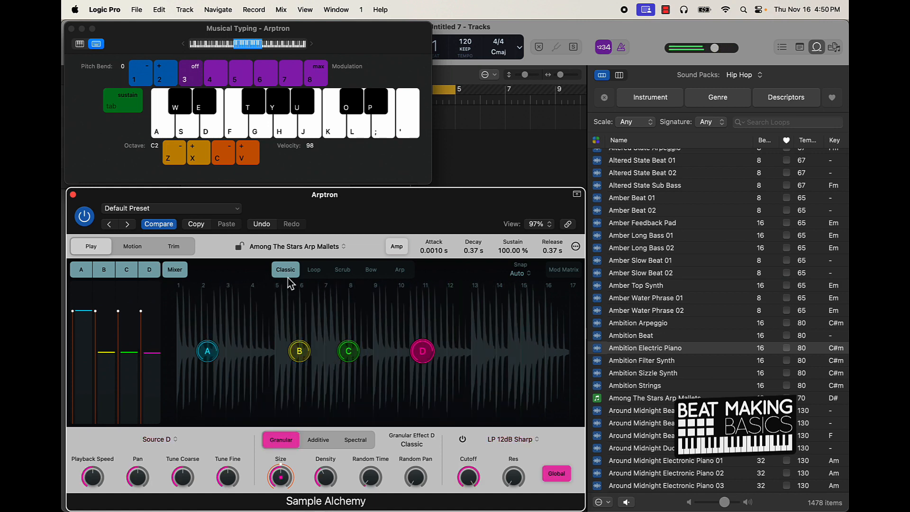
click(314, 269)
key(a)
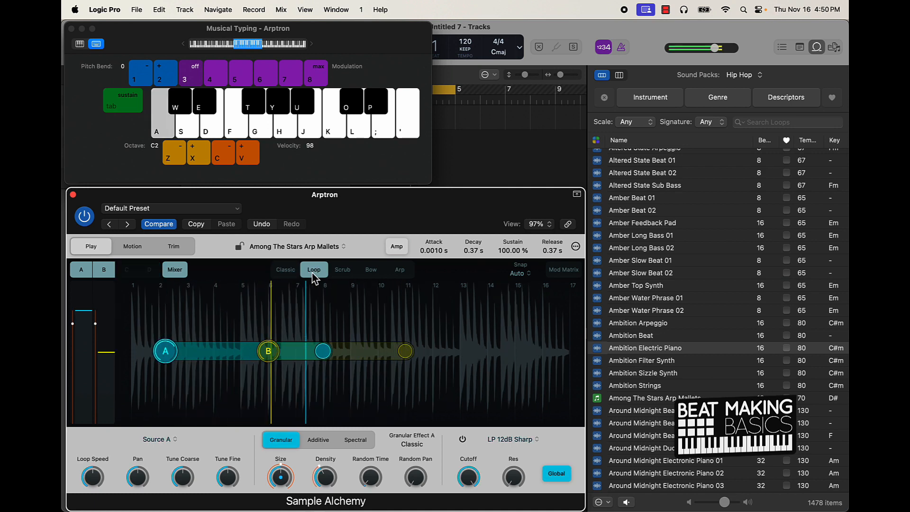
Switch through Classic to Scrub mode with all four sources and play the C, D, E and F notes.
click(286, 270)
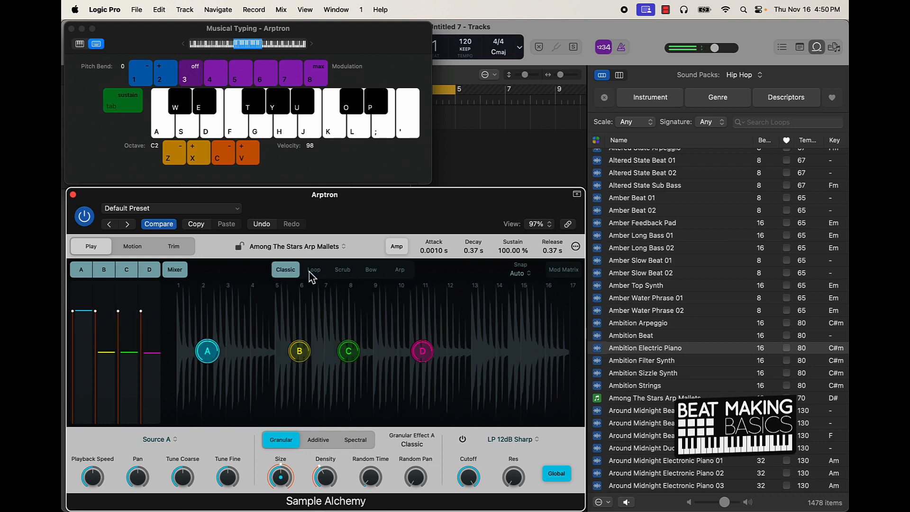
click(345, 271)
key(a)
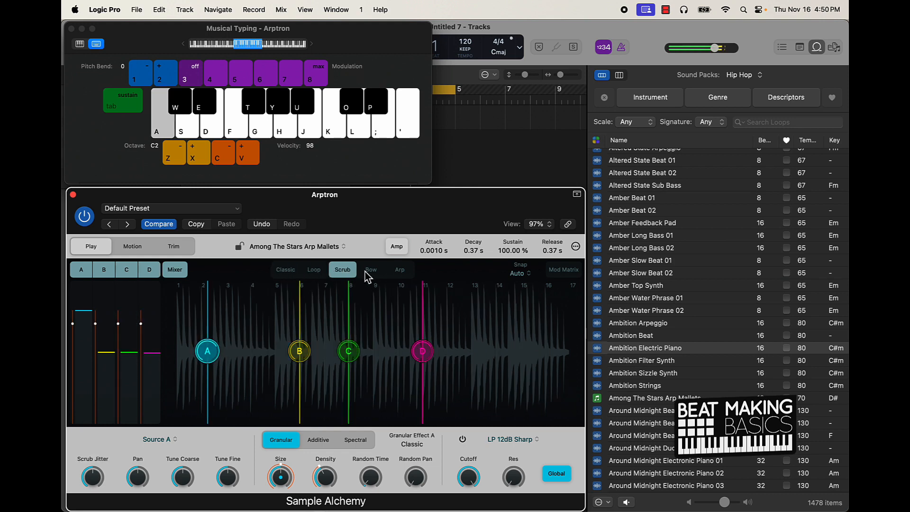
key(s)
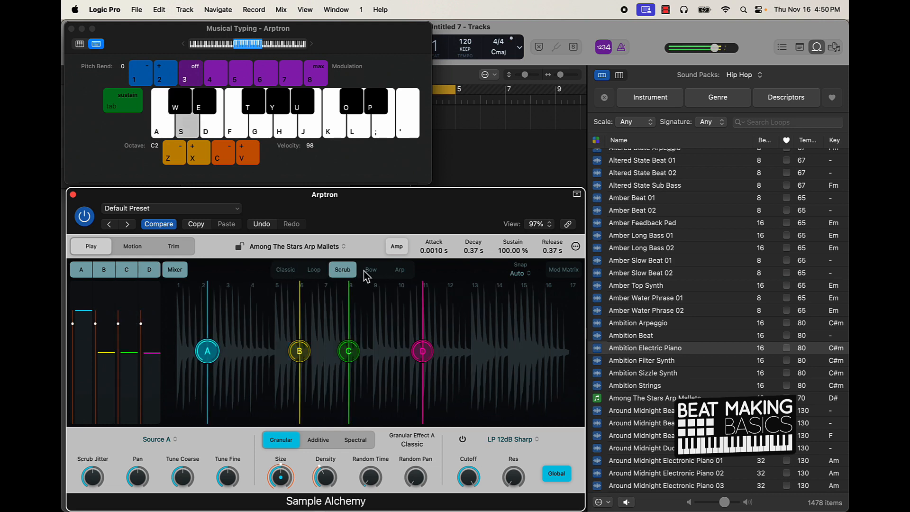
key(d)
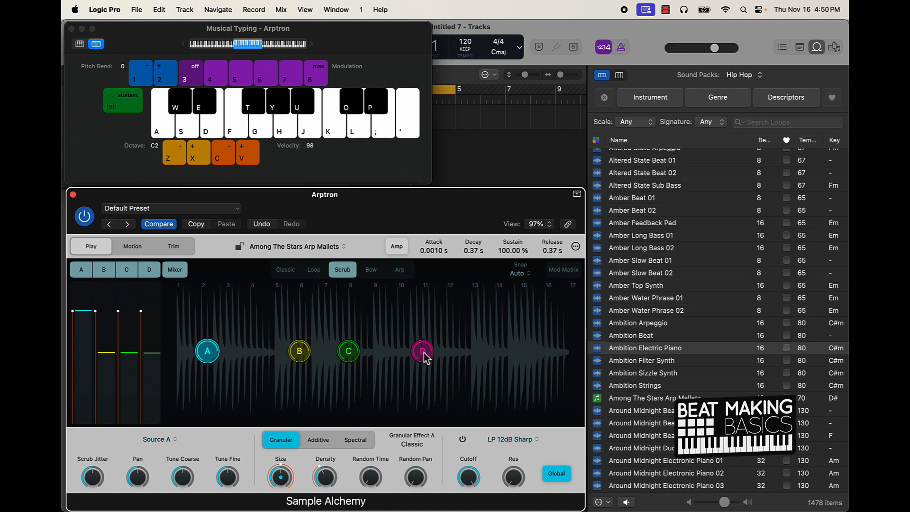
key(f)
key(a)
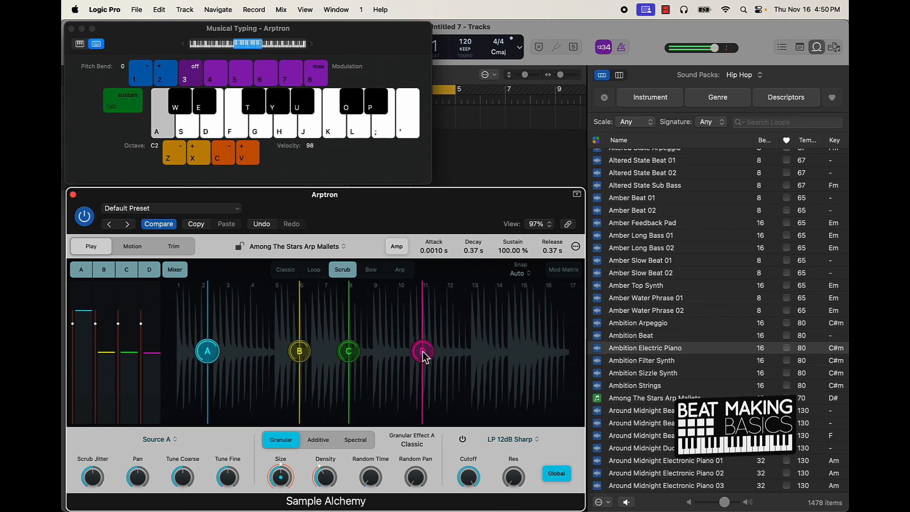
key(s)
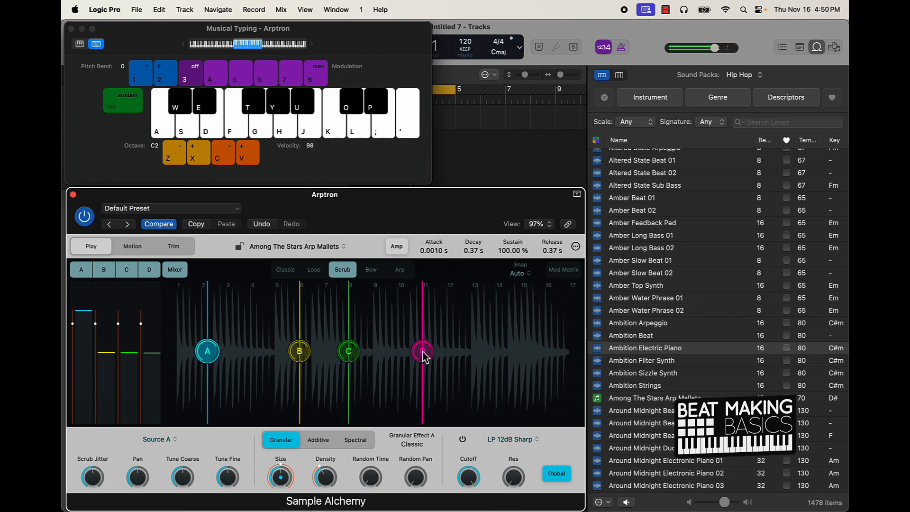
key(a)
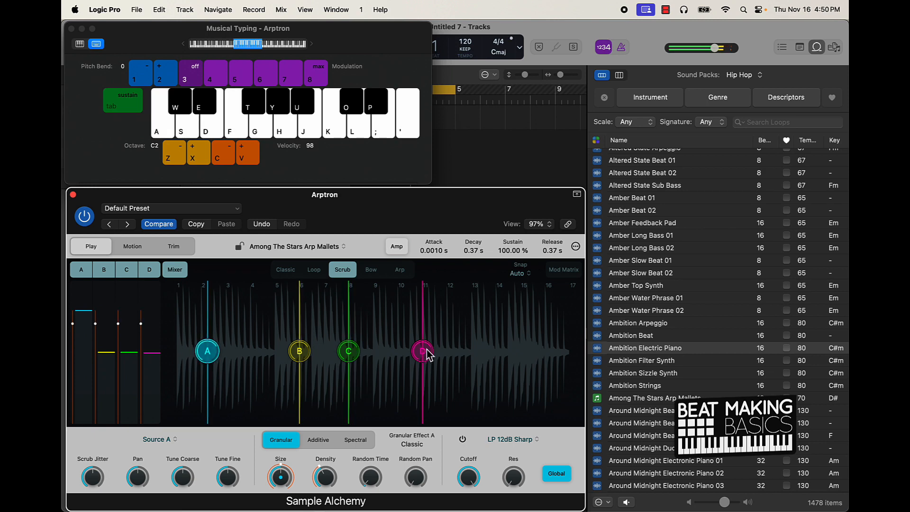
Play the C note in Bow mode and switch the play mode to Arp.
click(371, 270)
key(a)
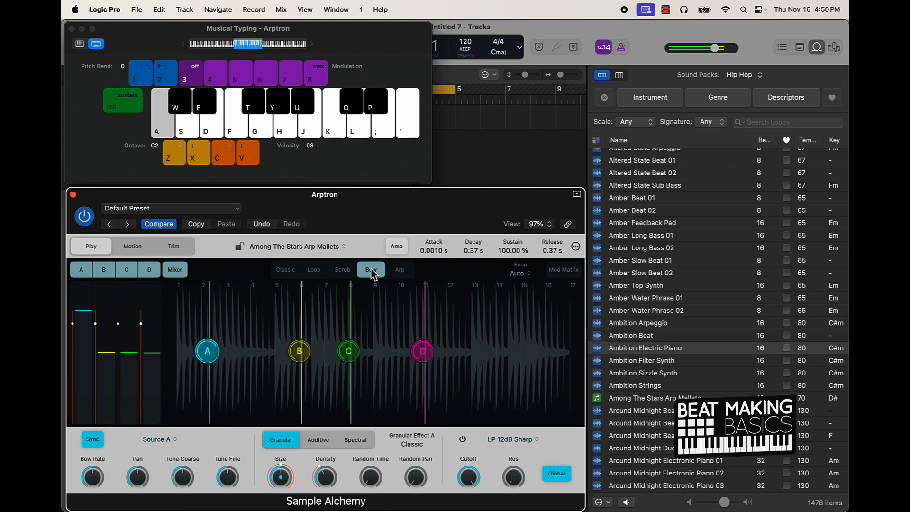
click(400, 271)
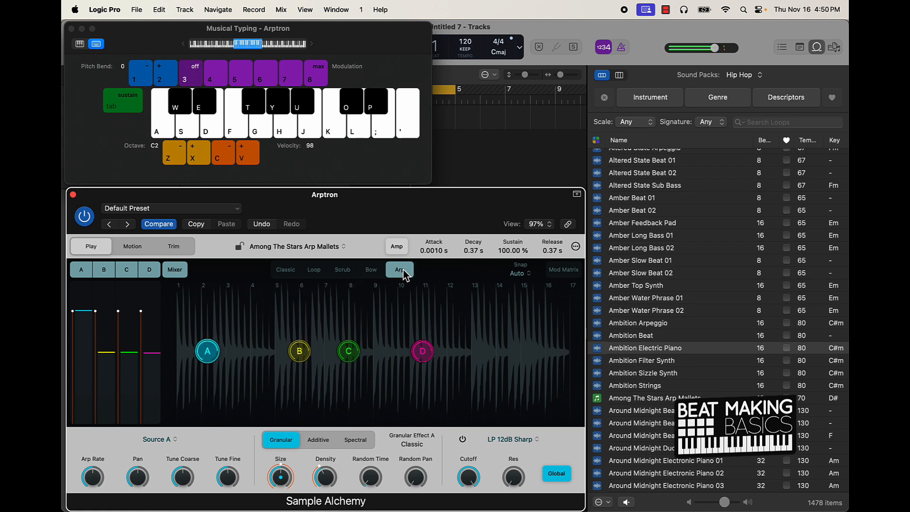
Change source A's synthesis to Spectral with the Formant effect and play the C and E notes in Arp mode.
click(355, 440)
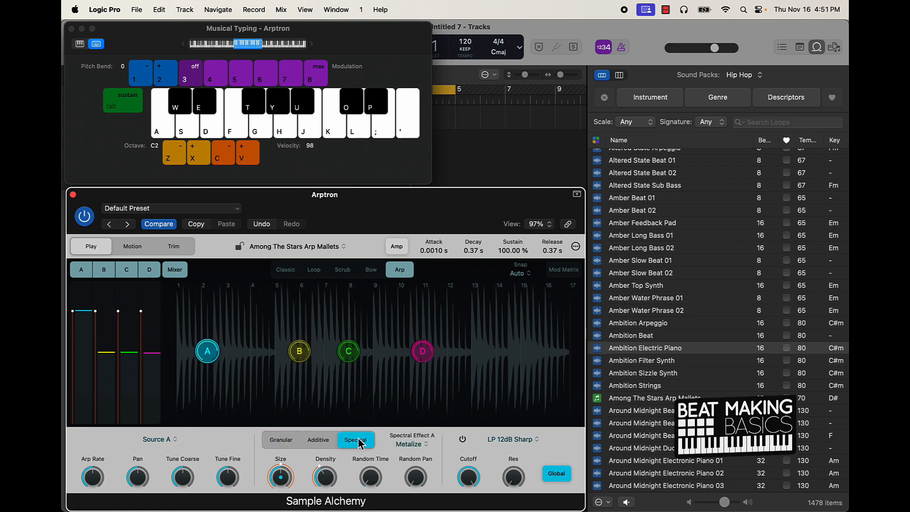
key(a)
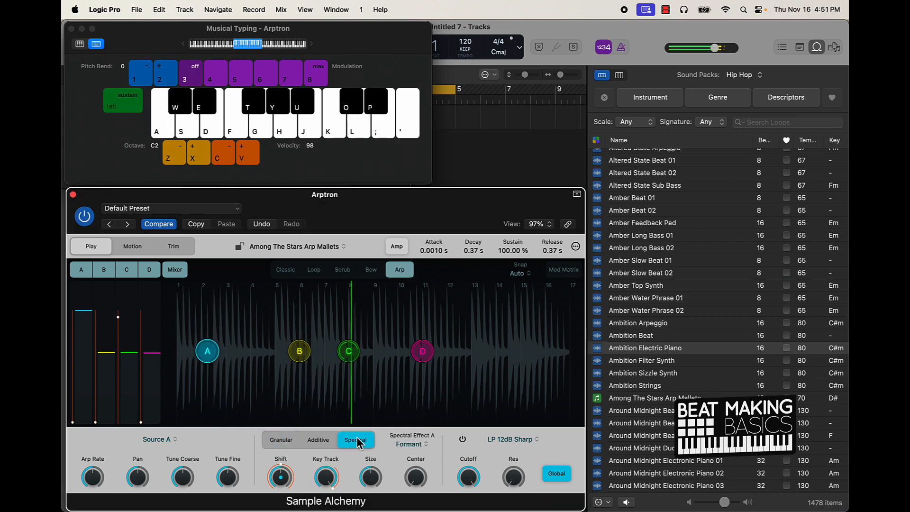
key(a)
key(a)
key(d)
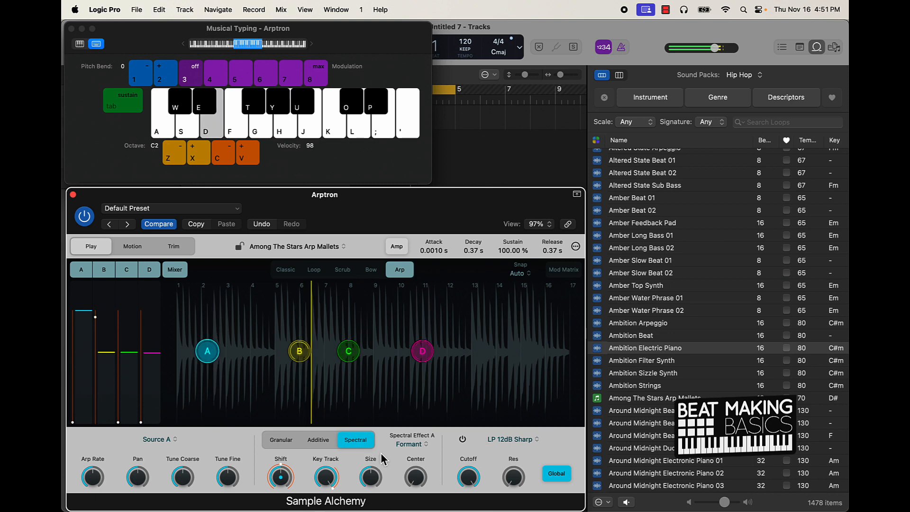
key(a)
Set source A's spectral effect to Blur and play the C and E notes.
click(398, 453)
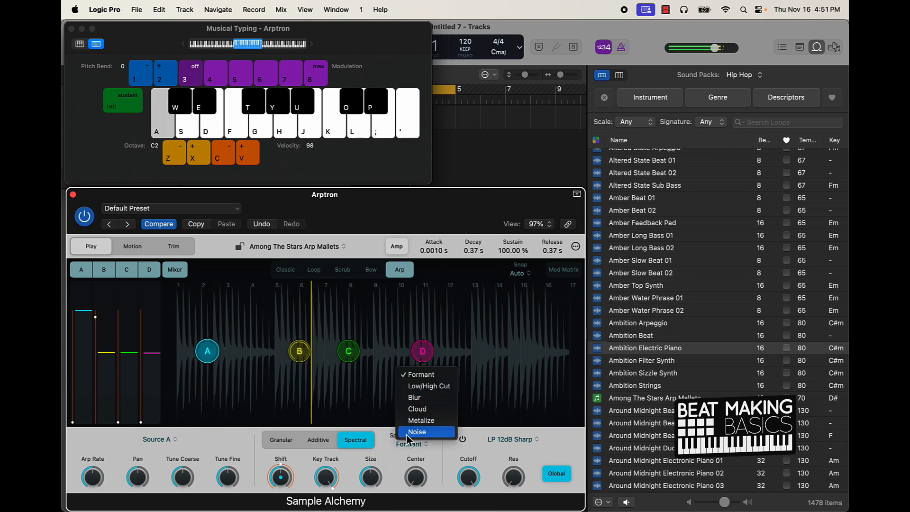
click(424, 400)
click(415, 445)
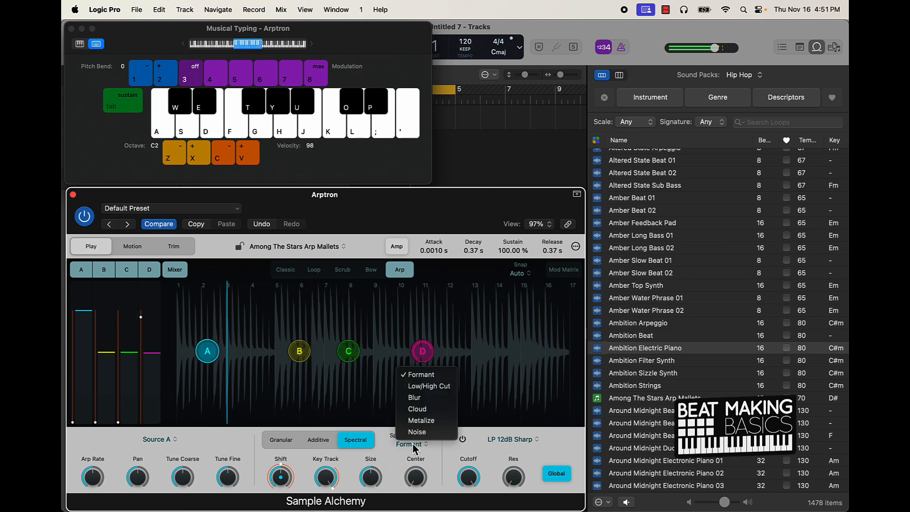
click(414, 397)
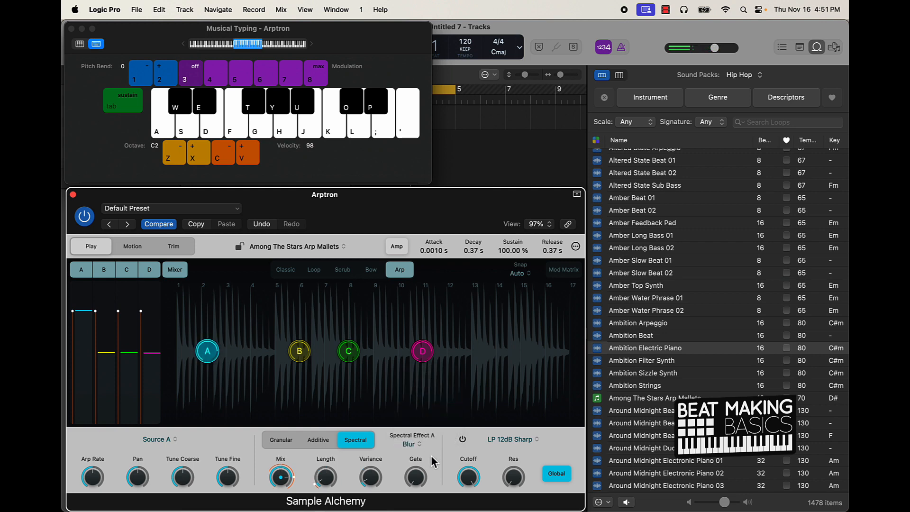
key(a)
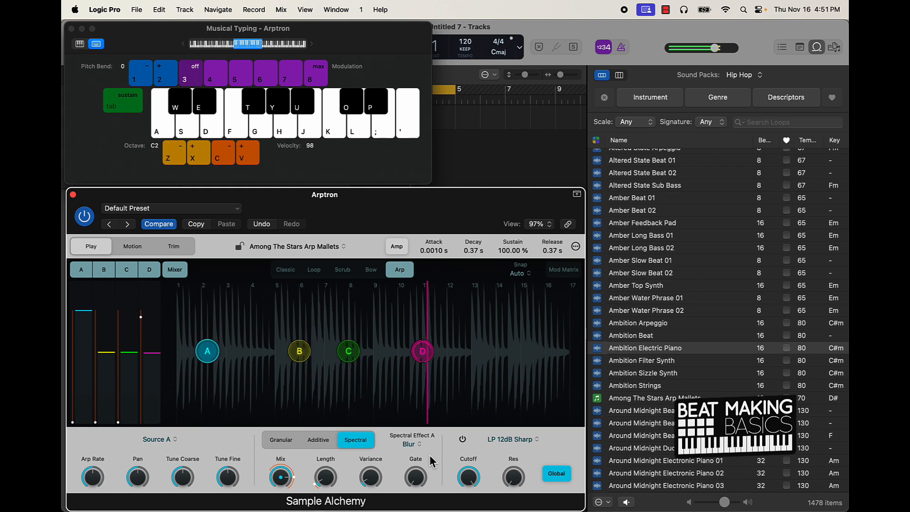
key(d)
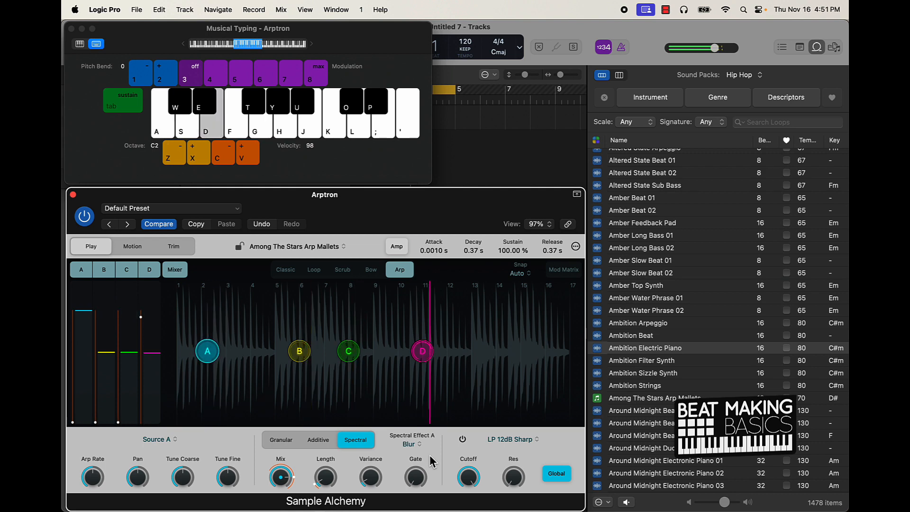
key(a)
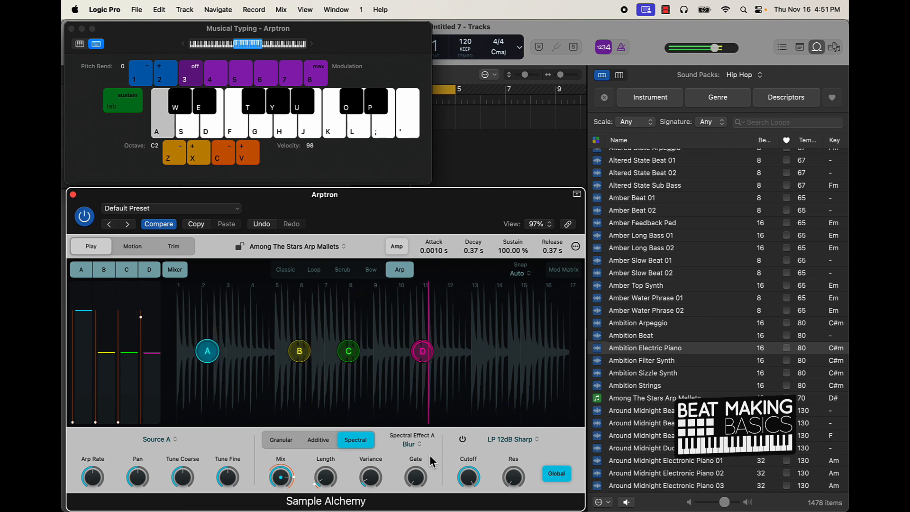
Recall the default setting of Sample Alchemy to clear the loaded sample.
click(295, 247)
click(207, 213)
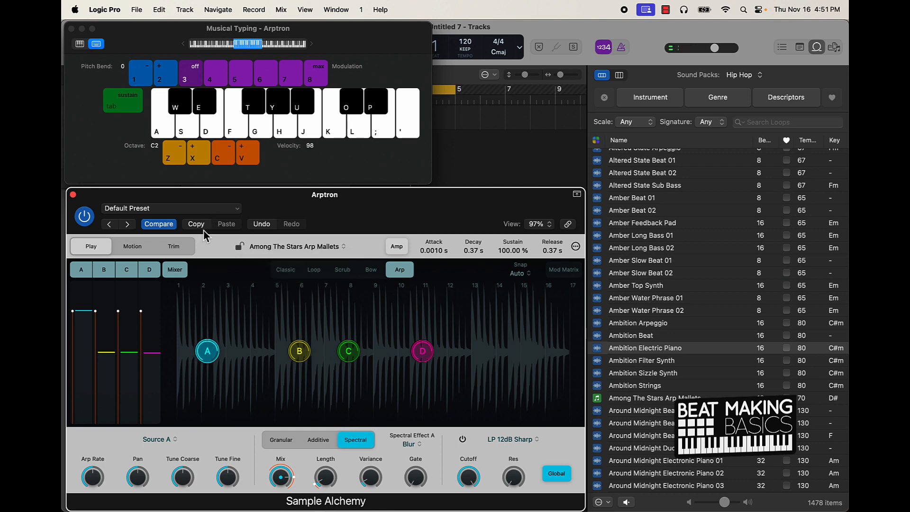
click(181, 213)
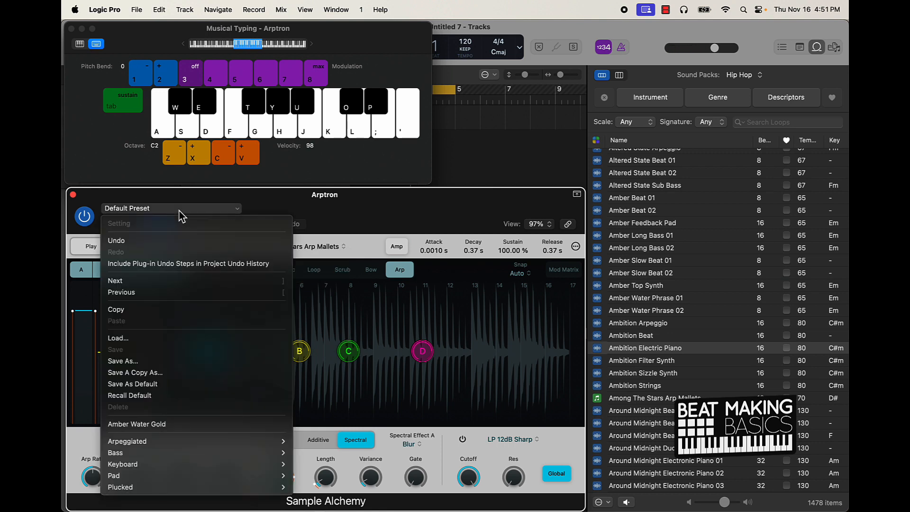
click(146, 397)
Preview the Black Tie Chimes and Black Tie String Hits loops, load Black Tie String Hits as the sample and play the C note.
scroll(697, 338, down, 3)
scroll(696, 338, down, 10)
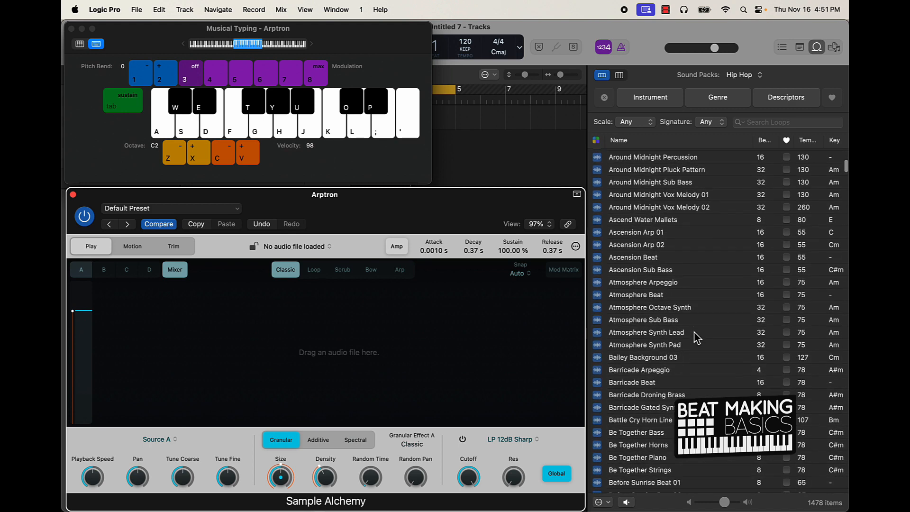
click(695, 331)
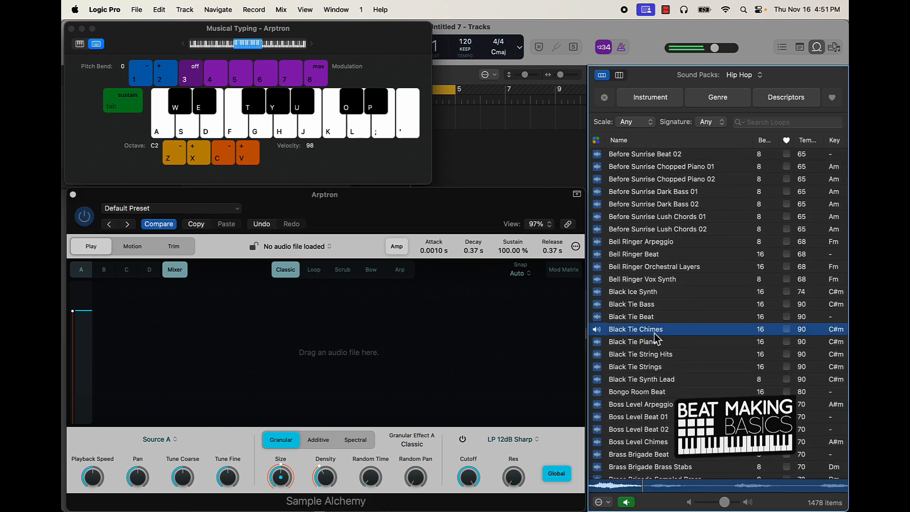
click(654, 356)
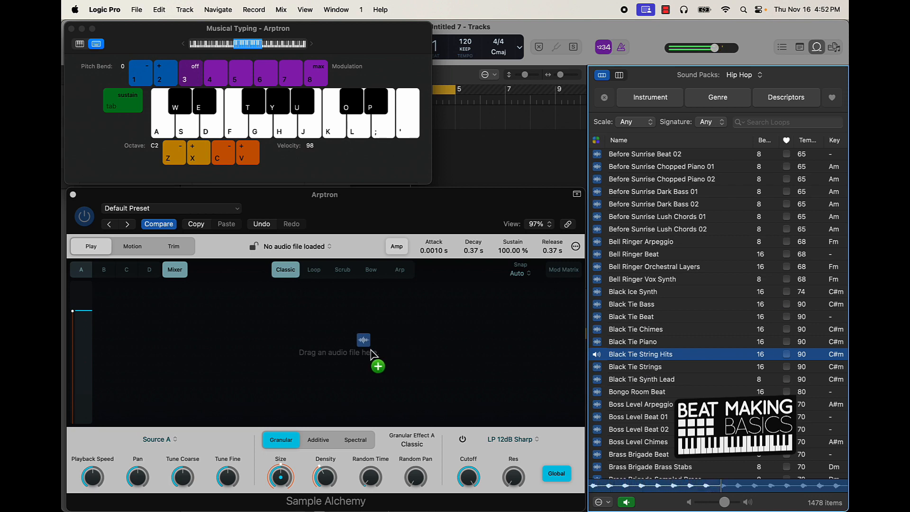
drag(356, 347, 357, 347)
key(a)
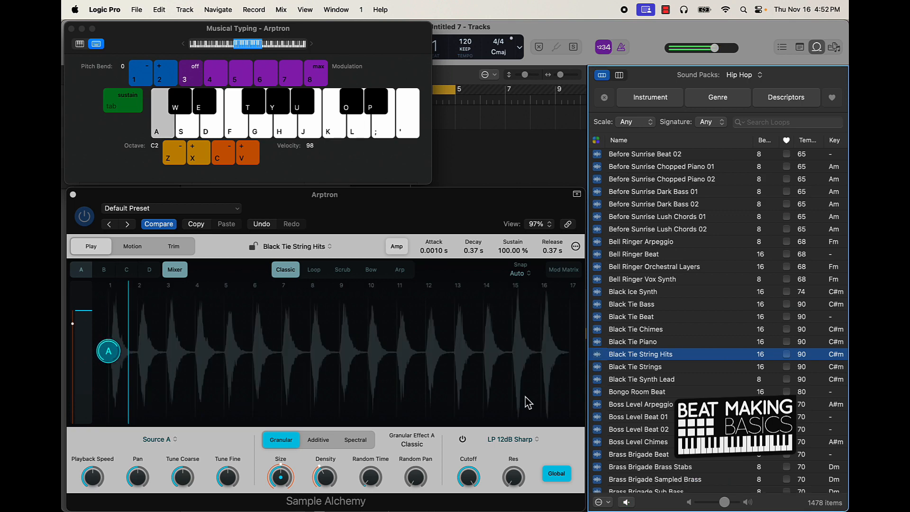
key(a)
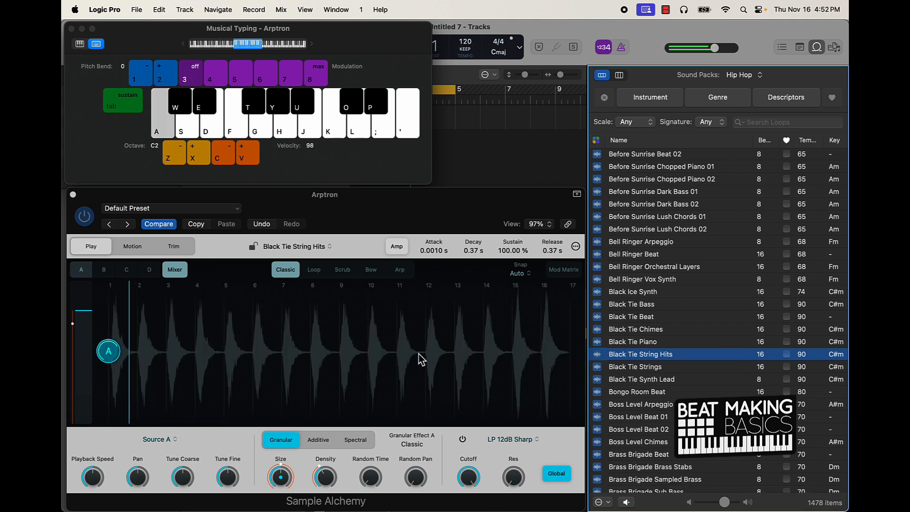
Enable source C, move its start point to about beat 7 and play the C note in Classic mode.
click(126, 269)
key(a)
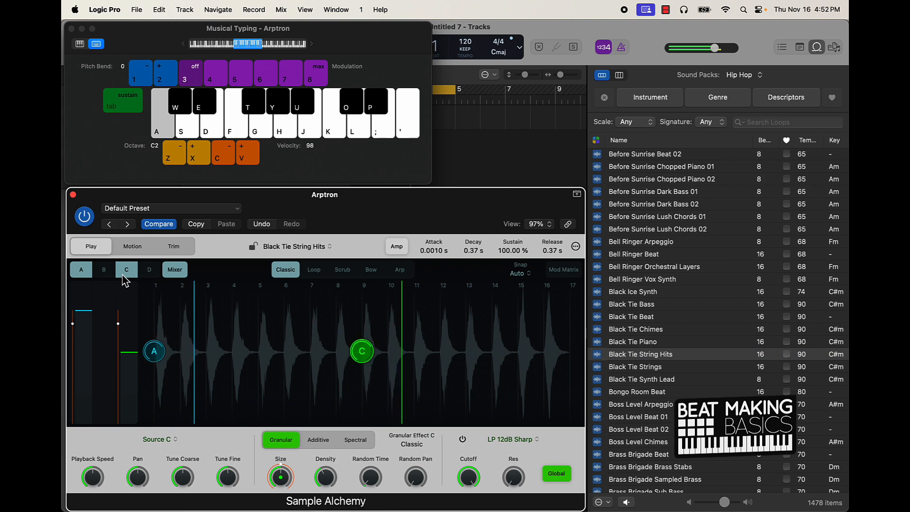
drag(361, 356, 311, 357)
key(a)
key(a)
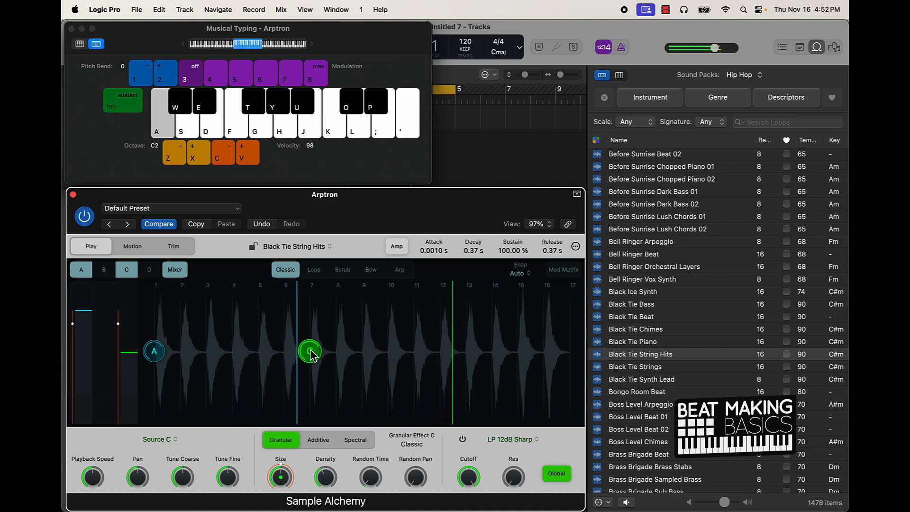
key(a)
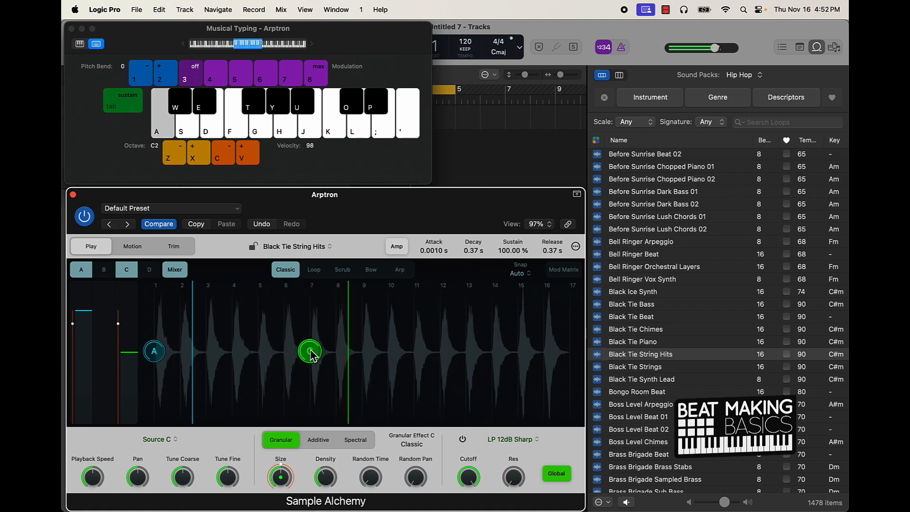
Compare the C note with source A alone and with source C enabled again.
click(131, 273)
key(a)
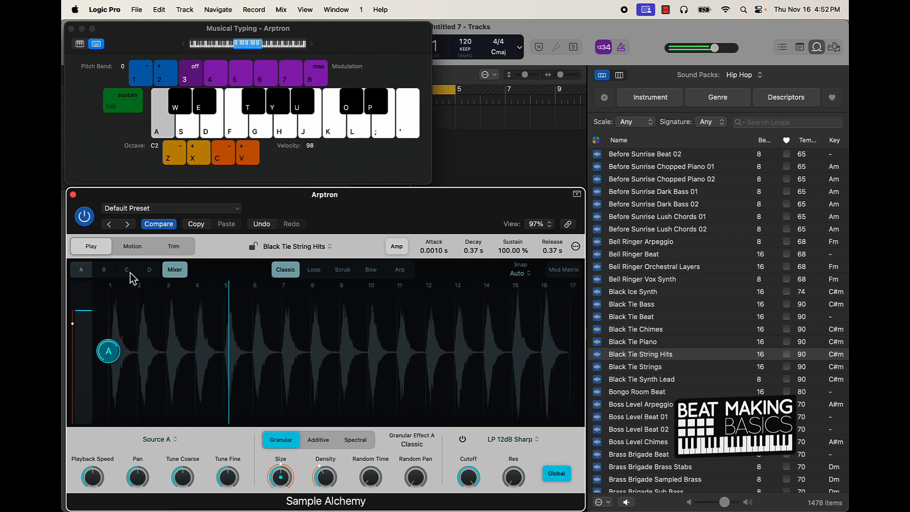
click(132, 274)
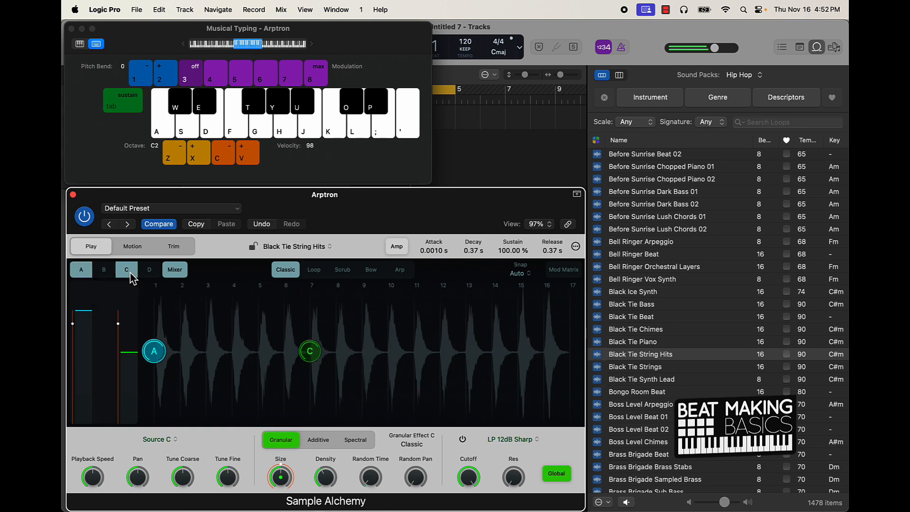
key(a)
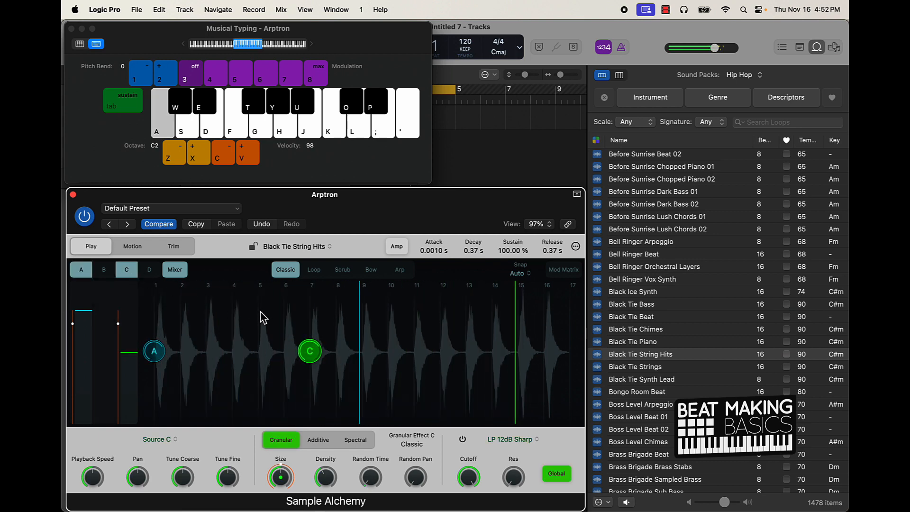
Move source C to about beat 8 and back to about beat 5, playing the C note at each position.
click(337, 352)
key(a)
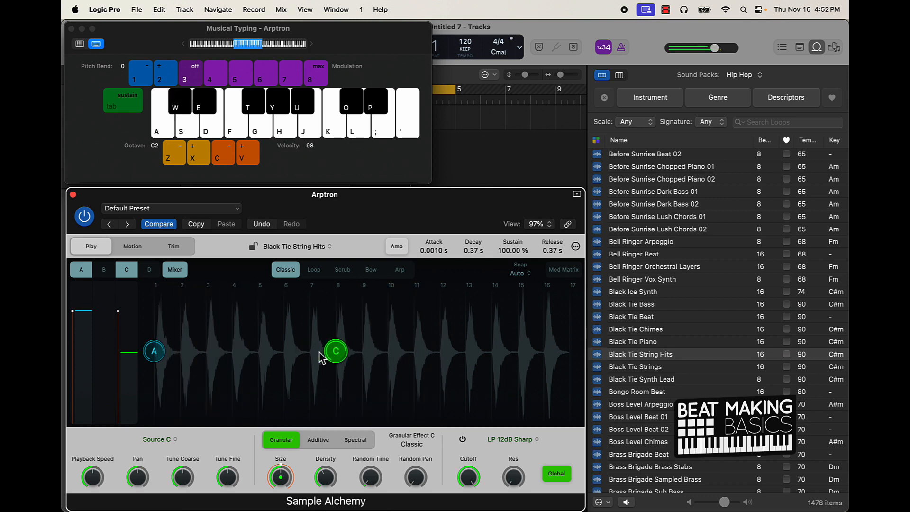
click(258, 352)
key(a)
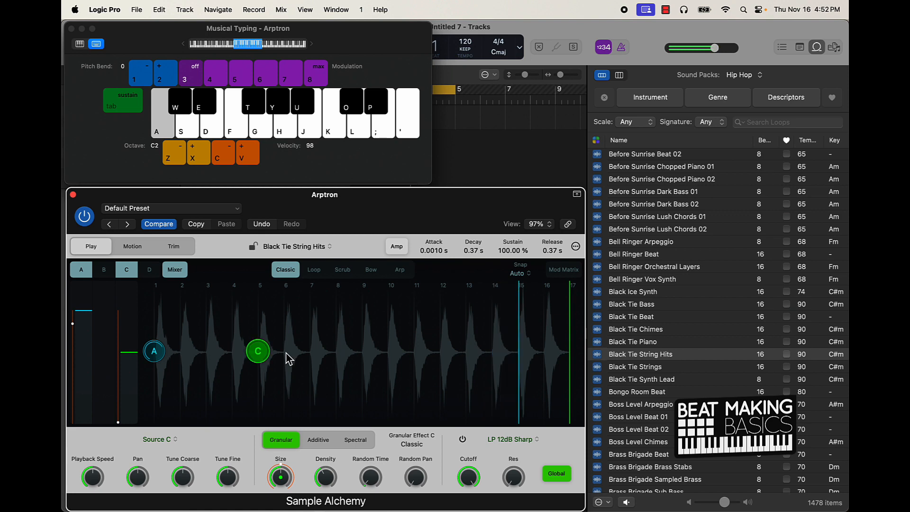
key(a)
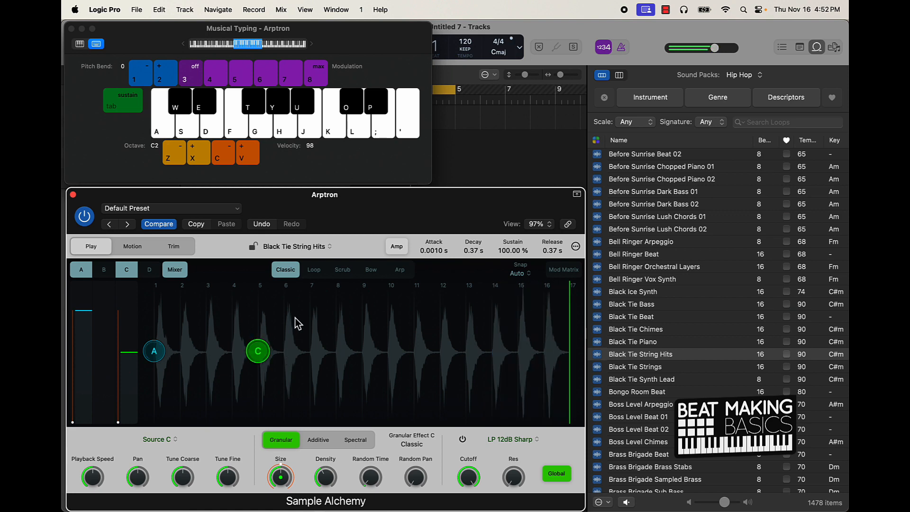
Disable source C and switch source A to the Loop play mode.
click(123, 275)
click(314, 270)
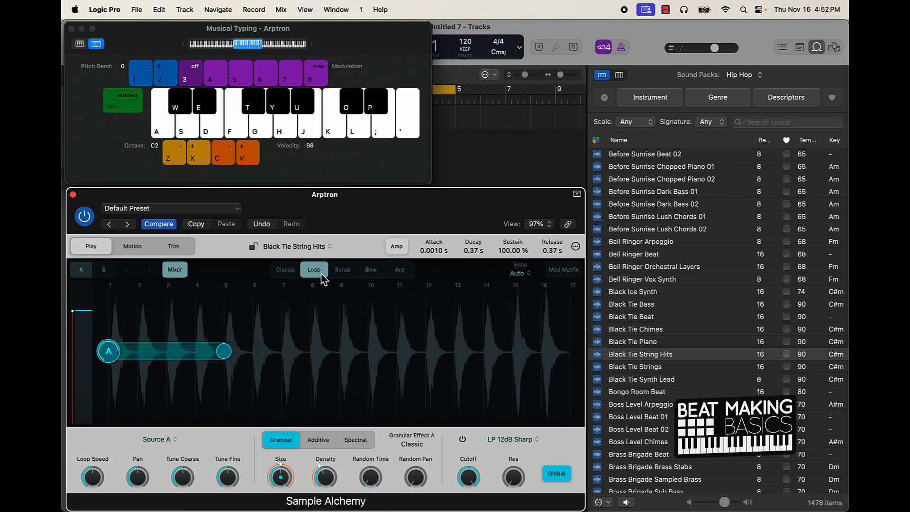
Play the C note in Loop mode with source A alone and again with source B enabled.
key(a)
click(104, 270)
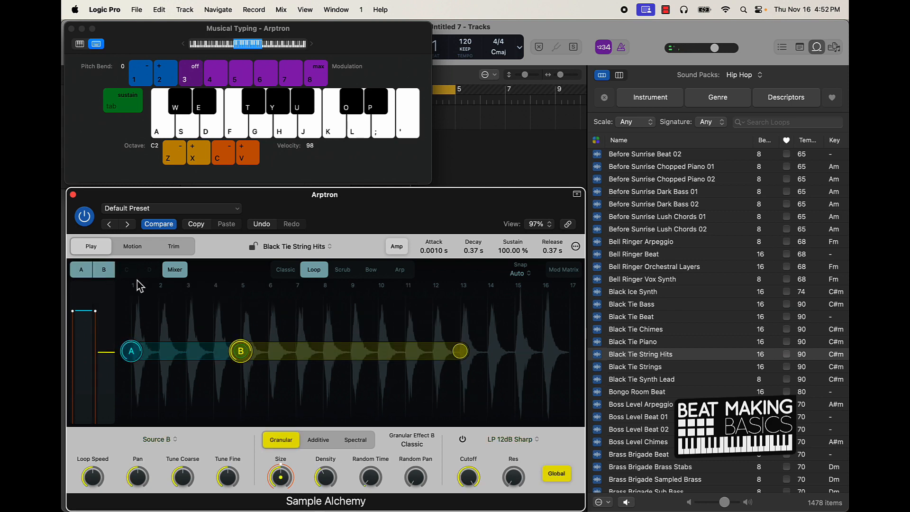
key(a)
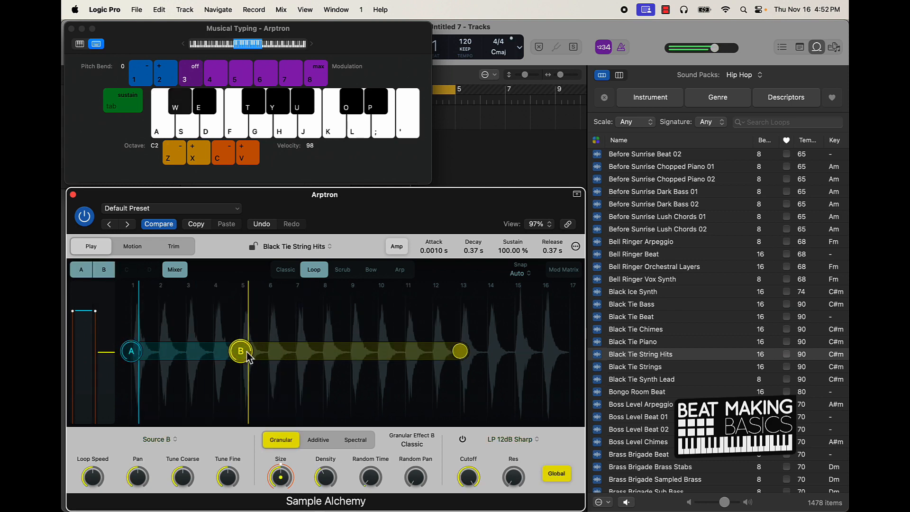
Move source B's loop start to about beat 8 and on to about beat 9, playing the C and C# notes in Loop mode.
drag(253, 358, 320, 352)
key(a)
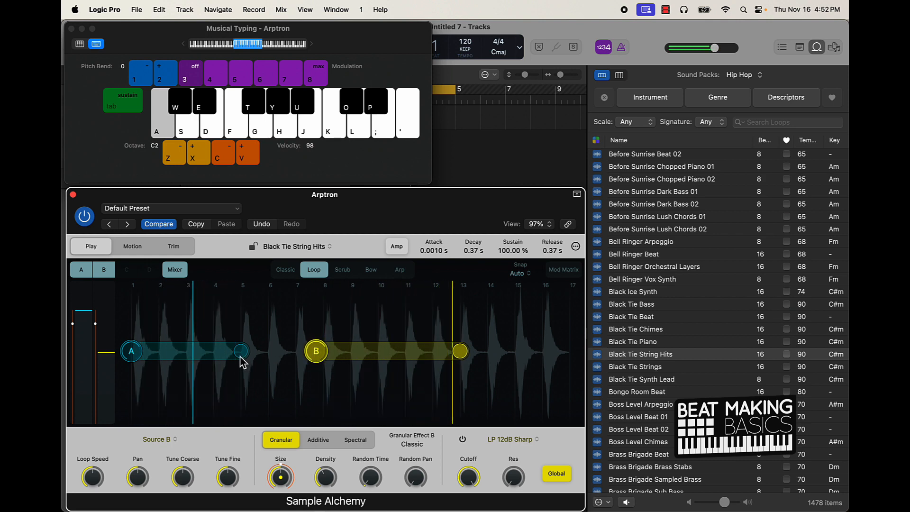
key(a)
key(a)
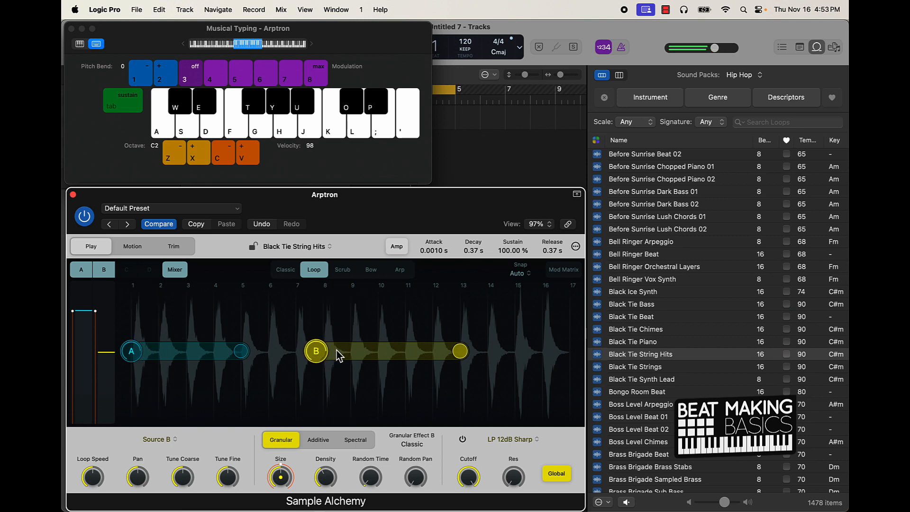
key(w)
drag(313, 351, 347, 350)
key(a)
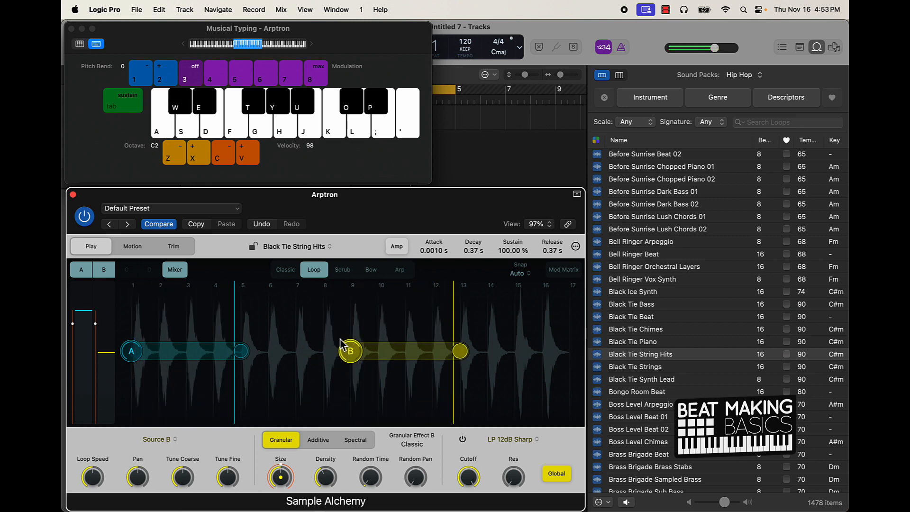
Switch to the Arp play mode and add source C at about beat 13, playing the C and E notes.
click(400, 270)
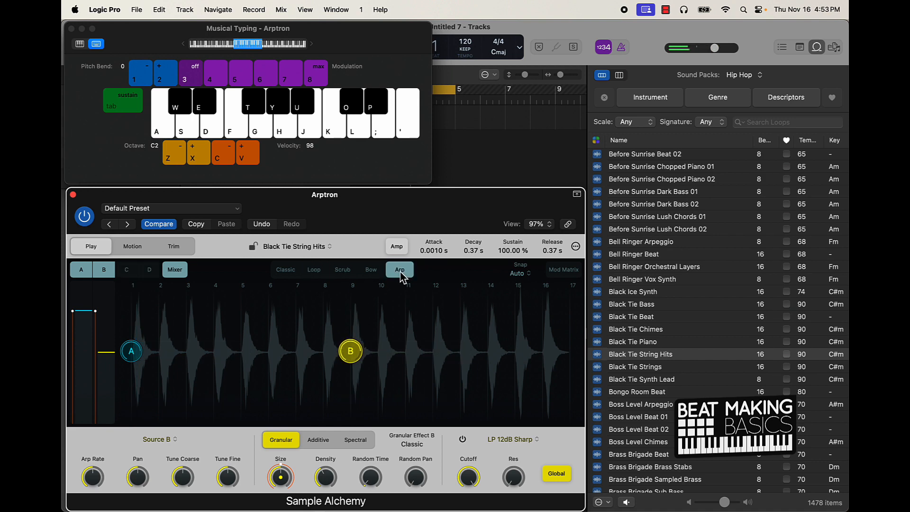
key(a)
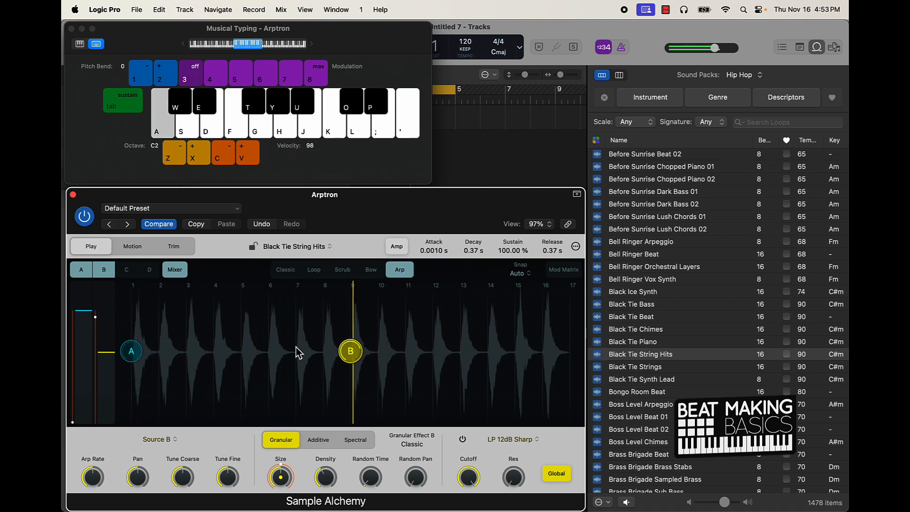
click(128, 270)
key(a)
click(362, 351)
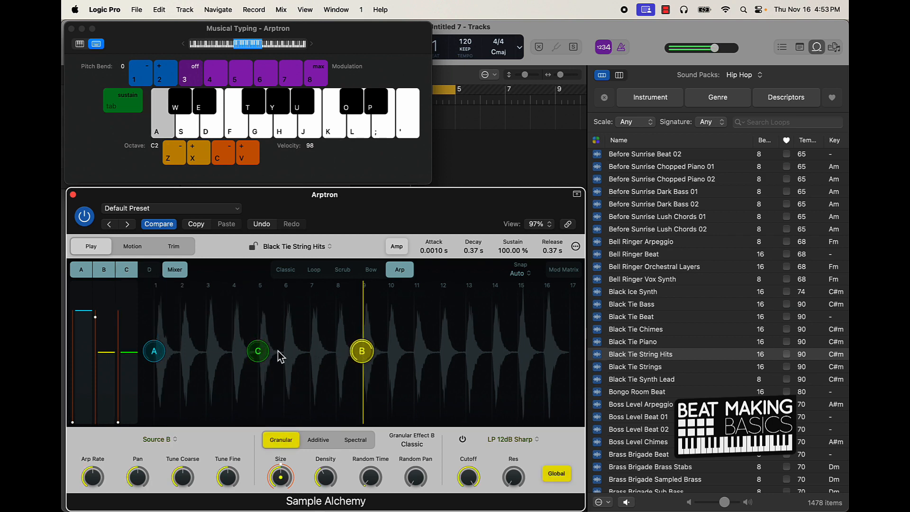
mouse_move(258, 352)
mouse_down()
mouse_move(290, 362)
mouse_move(463, 359)
mouse_up()
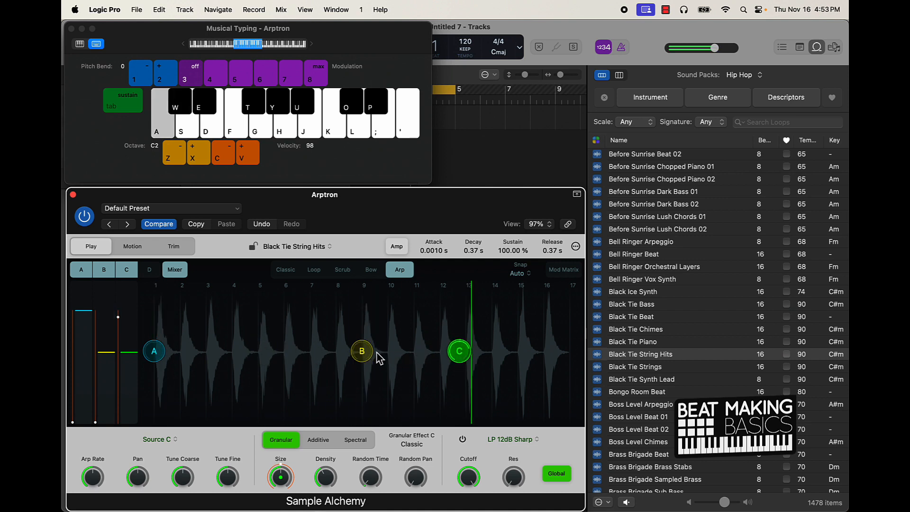
key(d)
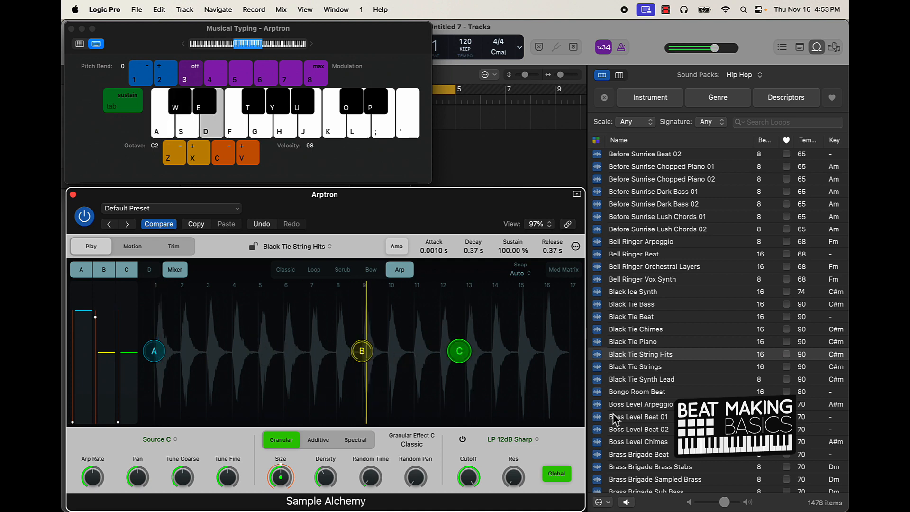
Preview the Boss Level Arpeggio loop, load it into Sample Alchemy and play the E note in Arp mode.
click(648, 407)
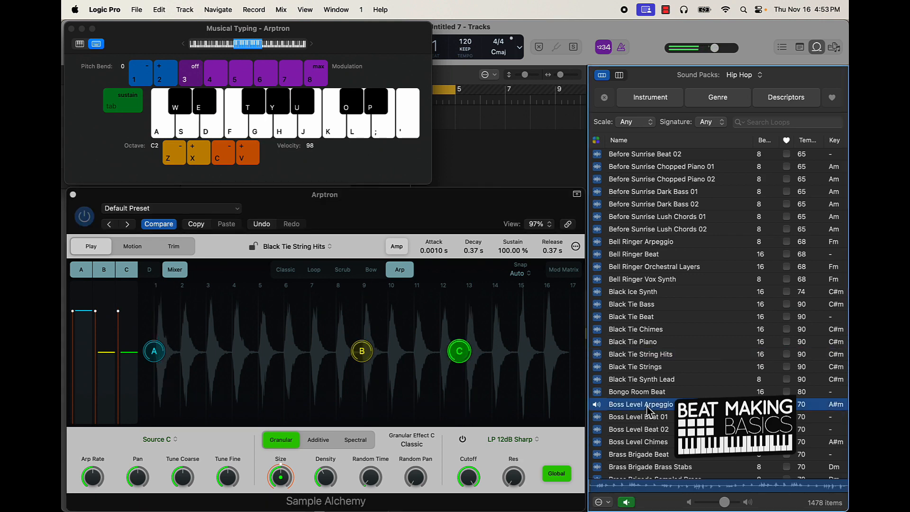
drag(366, 340, 366, 340)
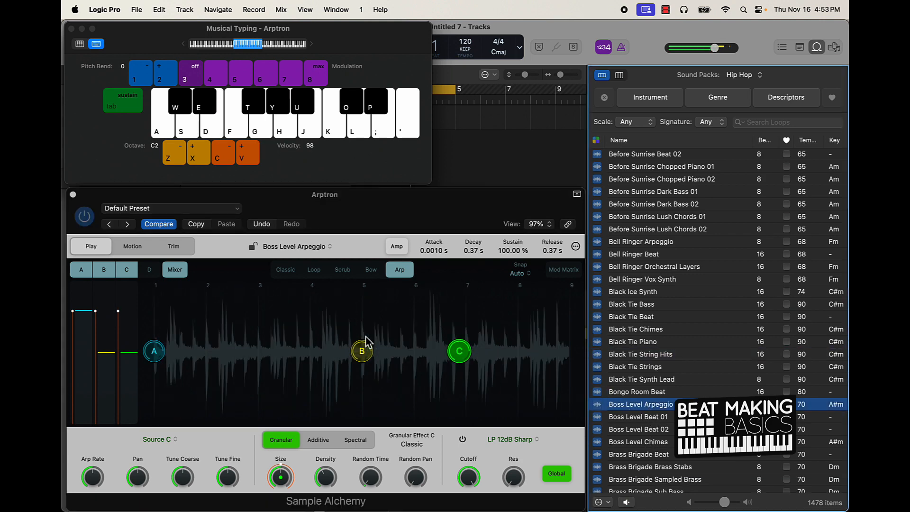
key(d)
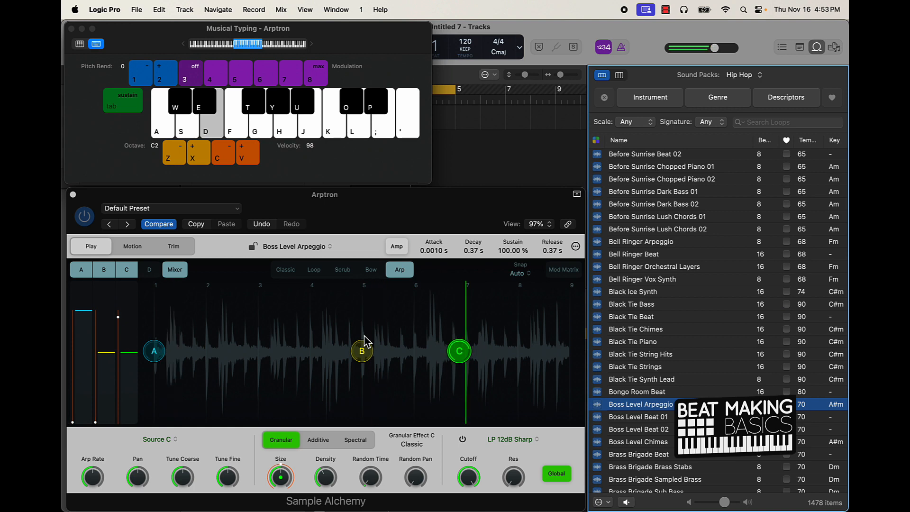
Add source D at about beat 8 and play the E note with its Additive and Spectral synthesis in Arp mode.
click(151, 270)
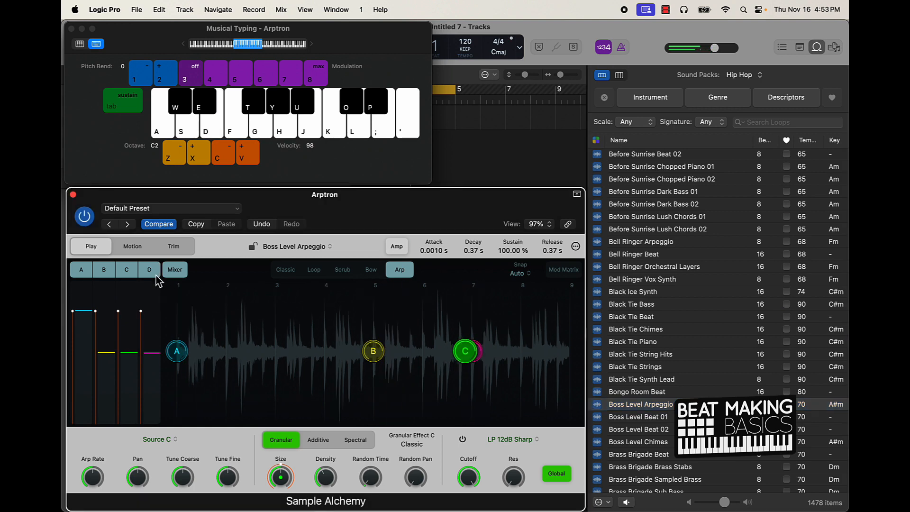
drag(471, 354, 532, 353)
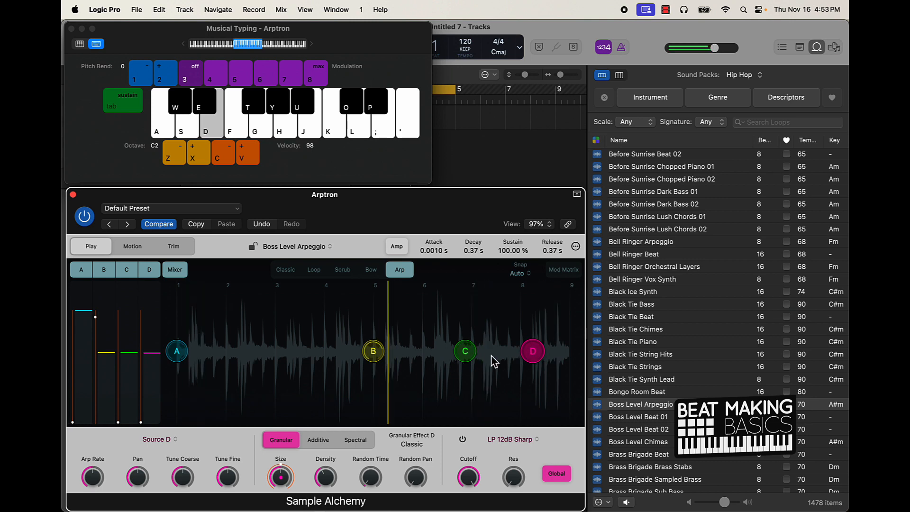
click(326, 441)
key(d)
key(d)
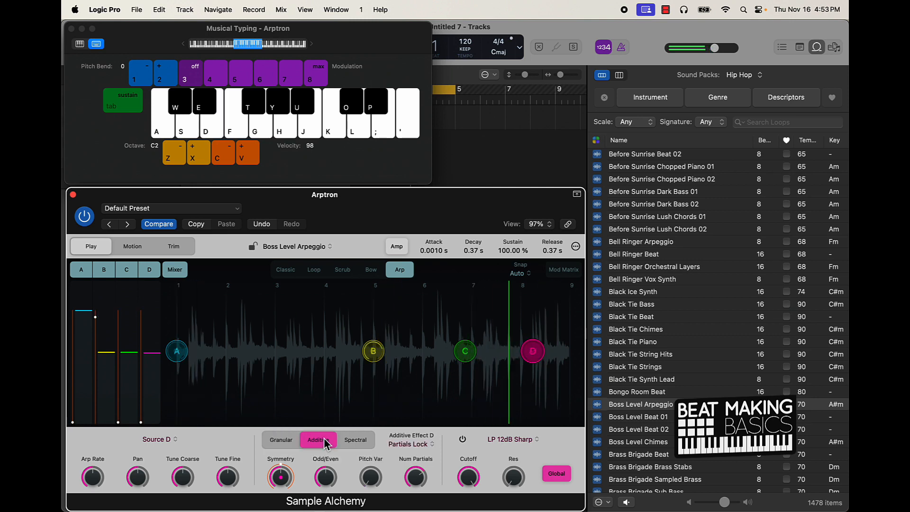
click(352, 440)
key(d)
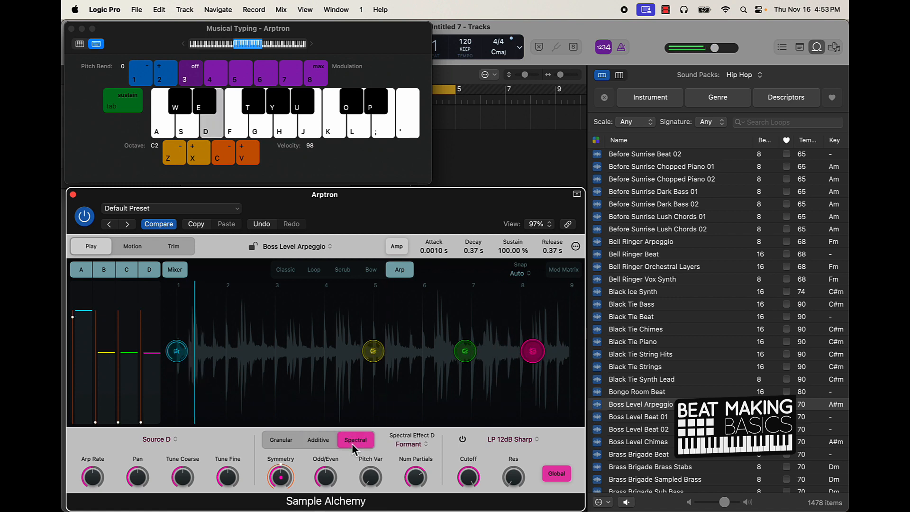
Compare source D's Spectral, Additive and Granular synthesis in the Classic play mode using the E note.
click(289, 272)
key(d)
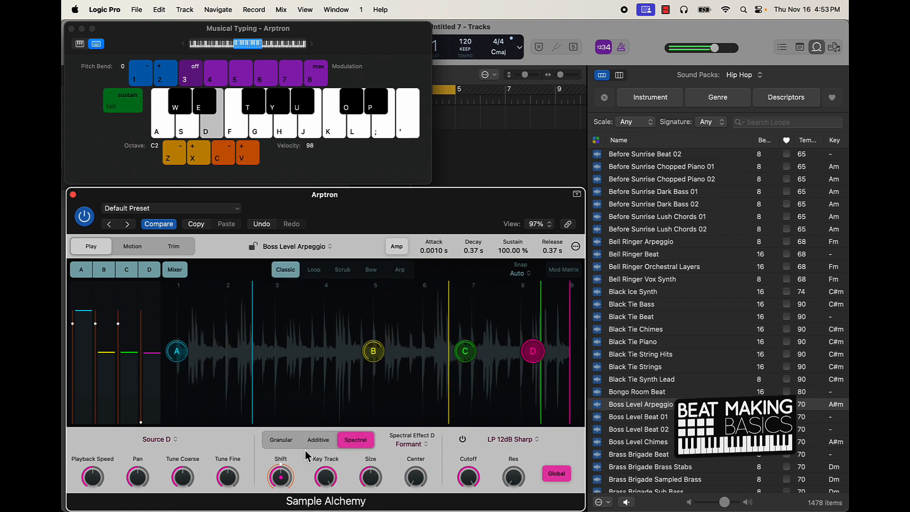
click(318, 441)
key(d)
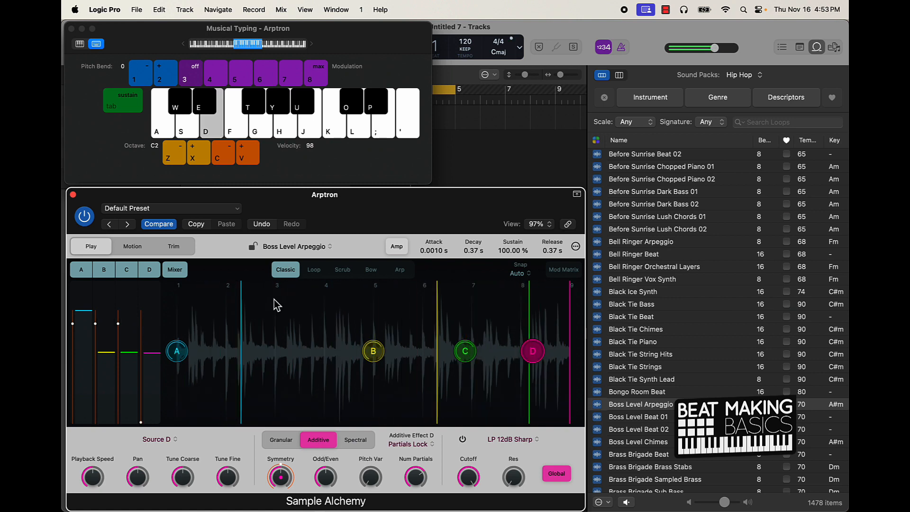
click(285, 442)
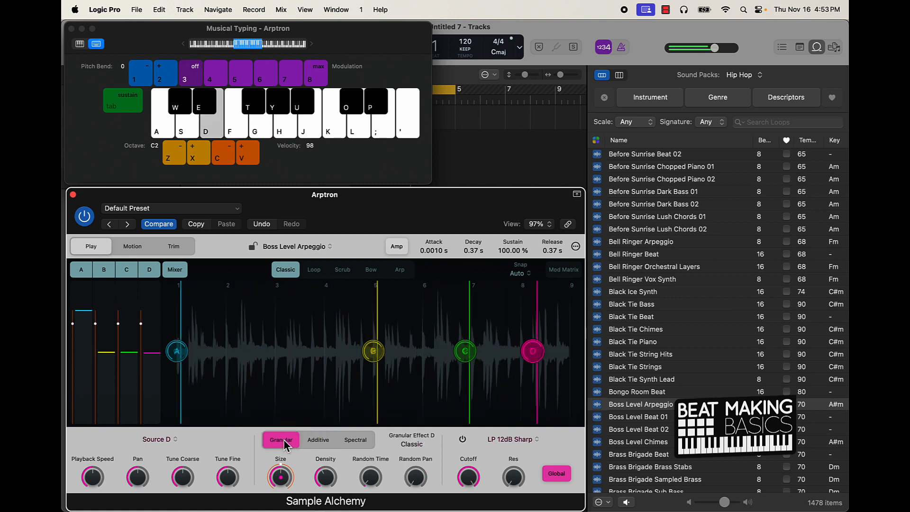
Set source D to Spectral synthesis and play the C note after lowering the keyboard octave to C1.
click(353, 441)
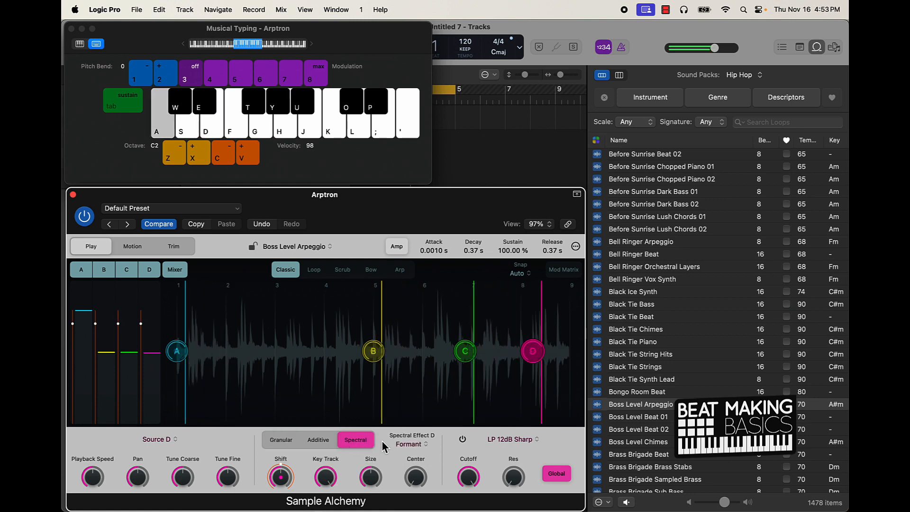
key(z)
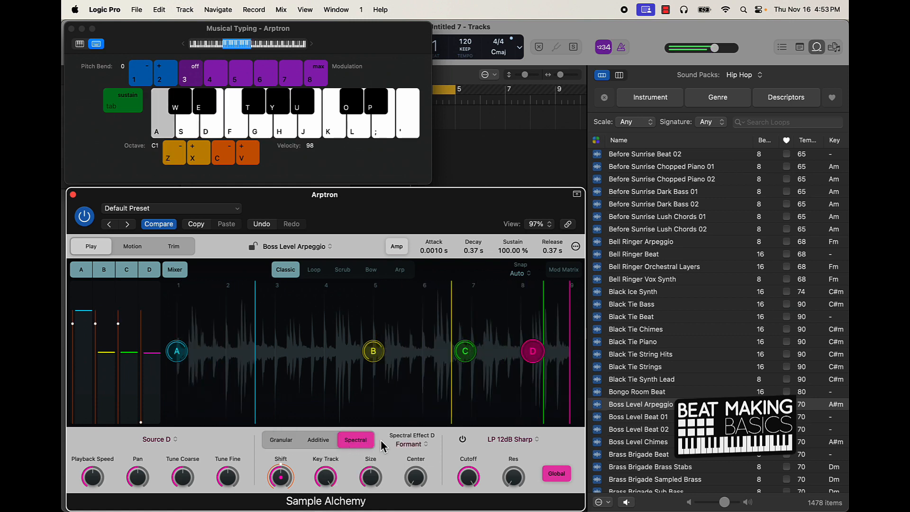
key(a)
key(a)
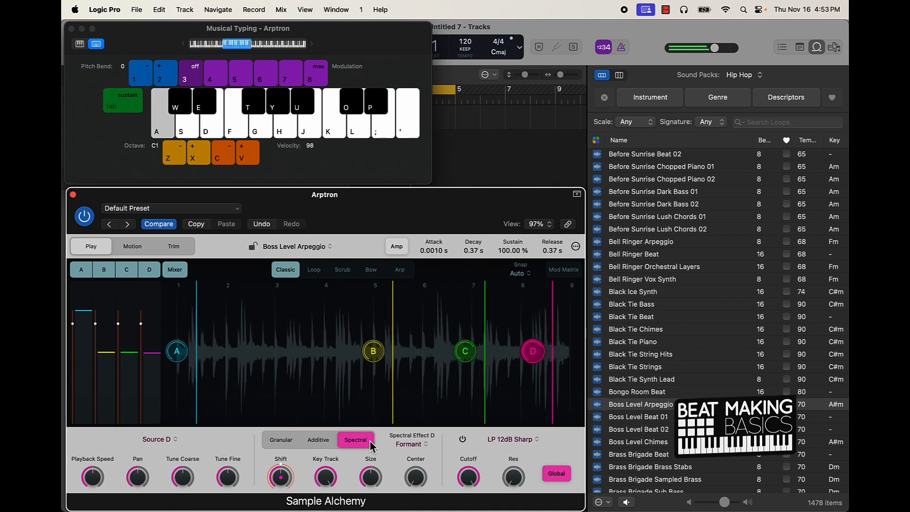
Compare the C note of the Boss Level Arpeggio sample in the Loop and Arp play modes.
click(315, 270)
key(a)
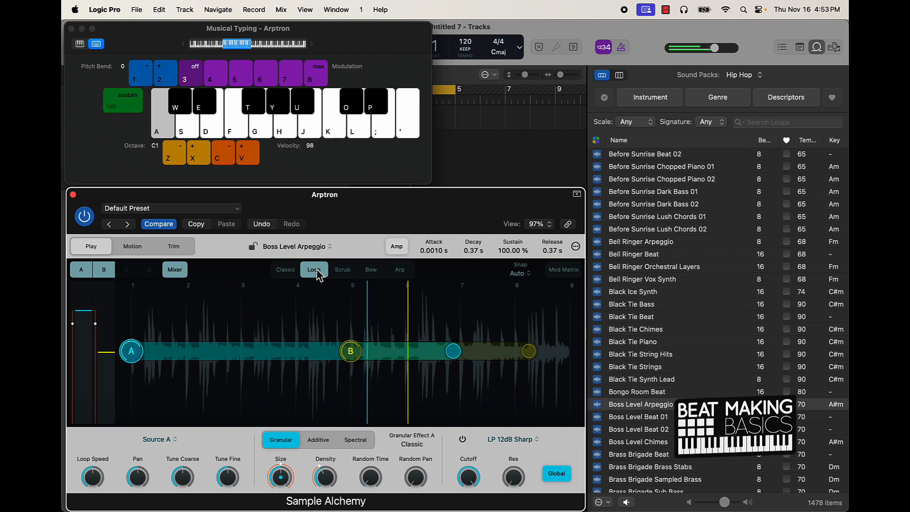
click(394, 273)
key(a)
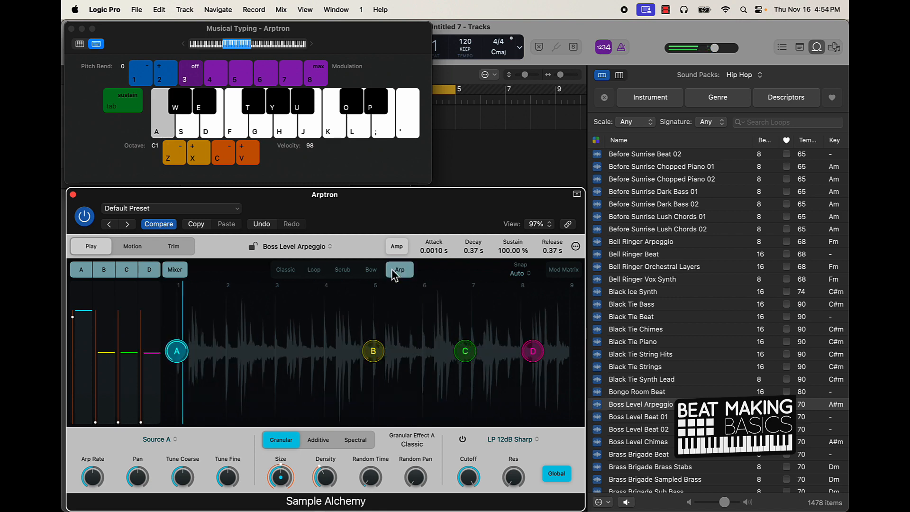
Preview the Brass Brigade Sampled Brass loop and load it into Sample Alchemy.
scroll(663, 411, down, 4)
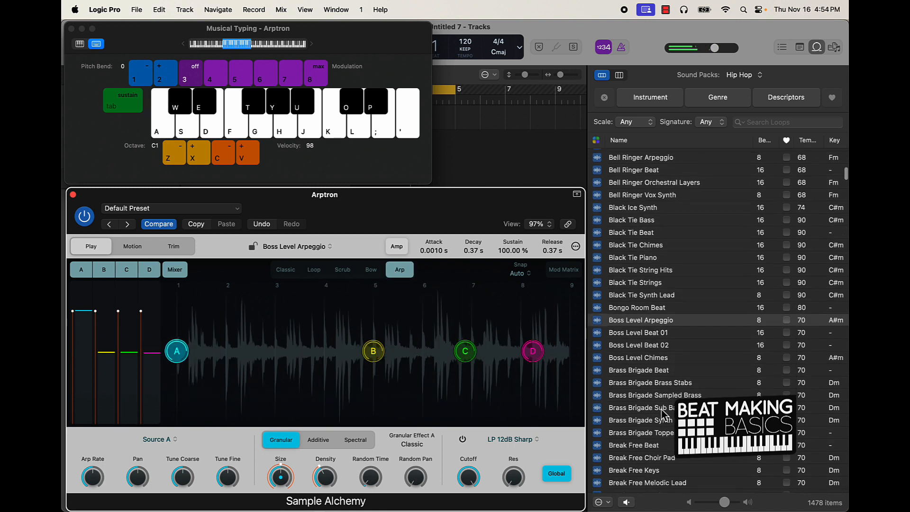
click(665, 378)
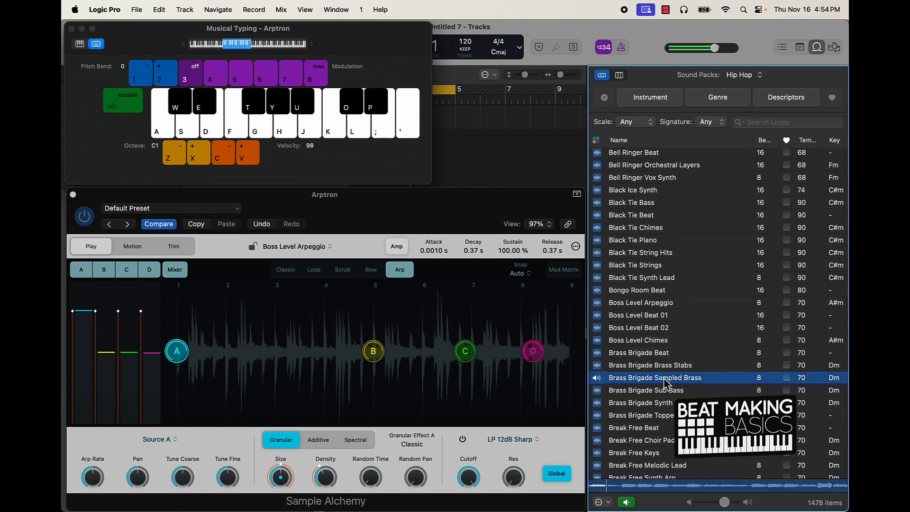
scroll(664, 380, down, 3)
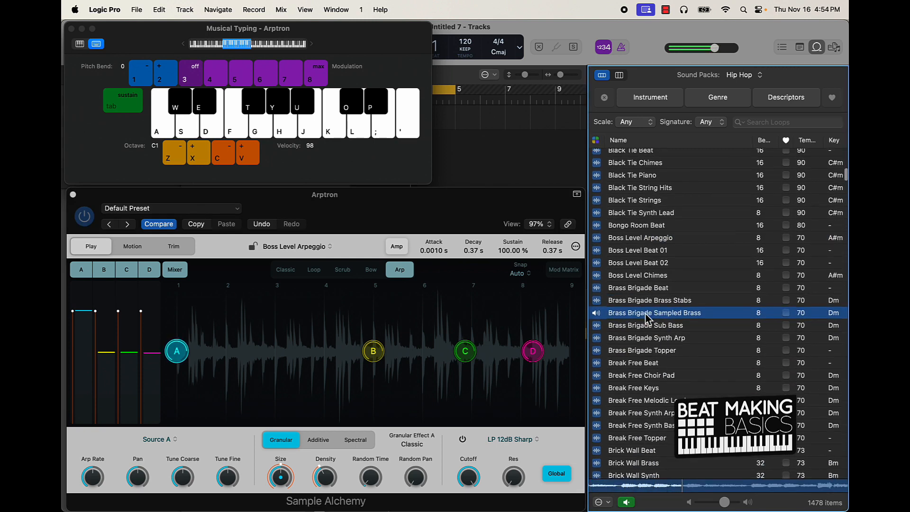
drag(319, 324, 319, 324)
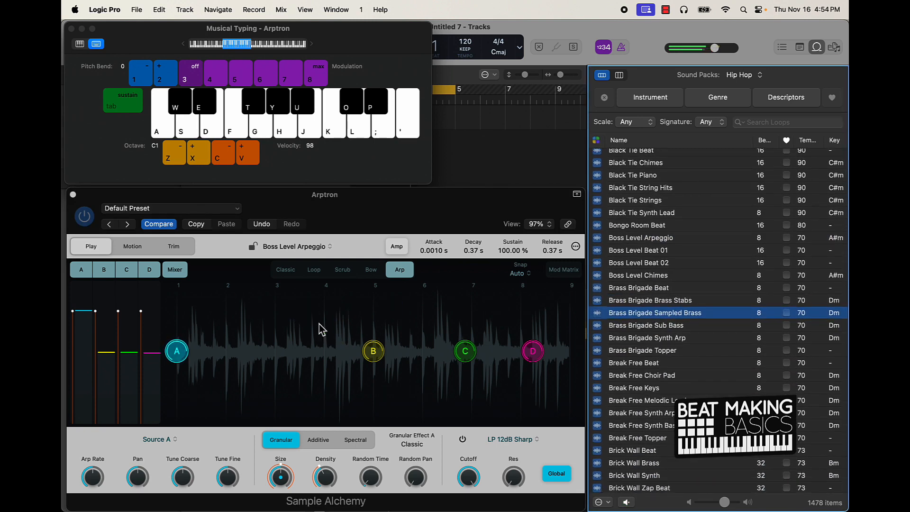
Play the C note of the brass sample in Arp mode while raising the keyboard octave from C1 to C3.
key(a)
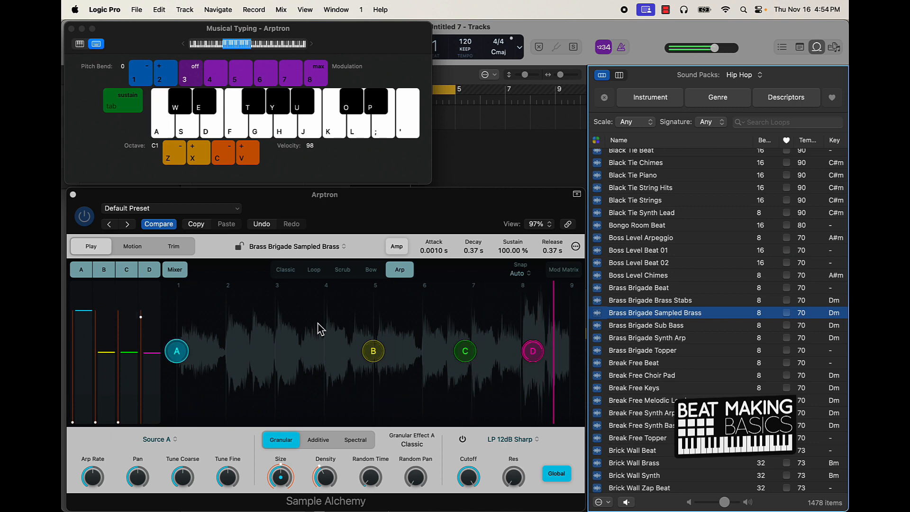
key(a)
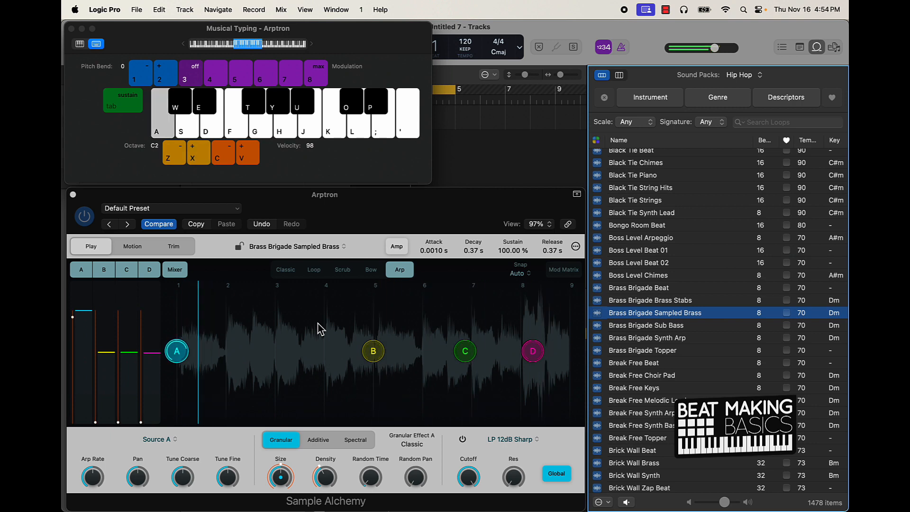
key(x)
key(a)
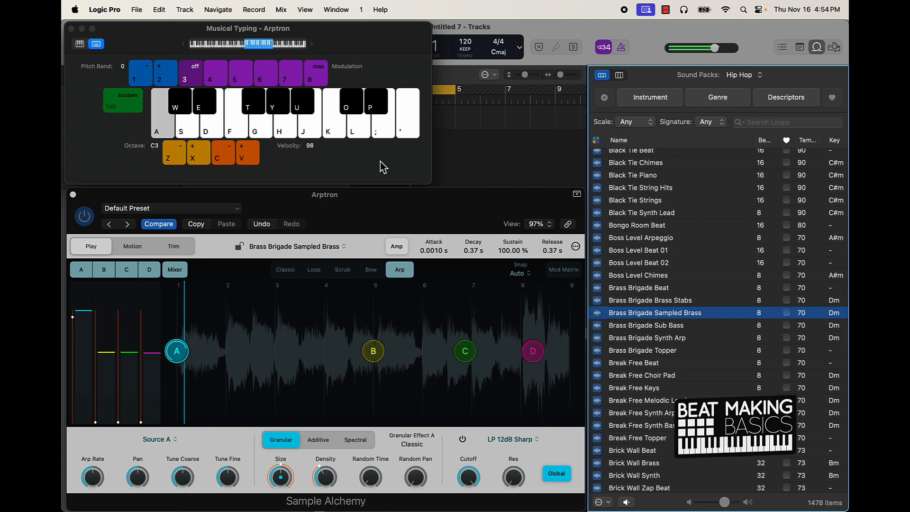
key(a)
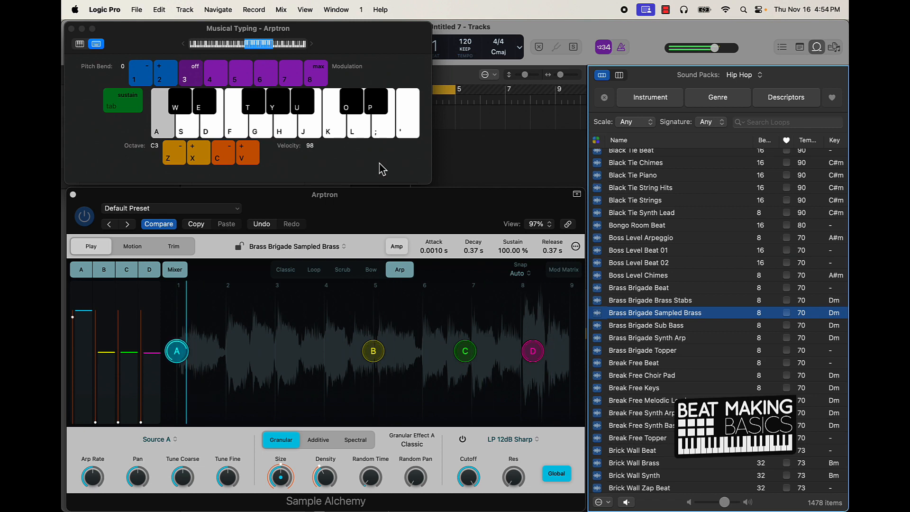
Switch the brass sample to the Classic play mode and play the C note repeatedly.
click(295, 273)
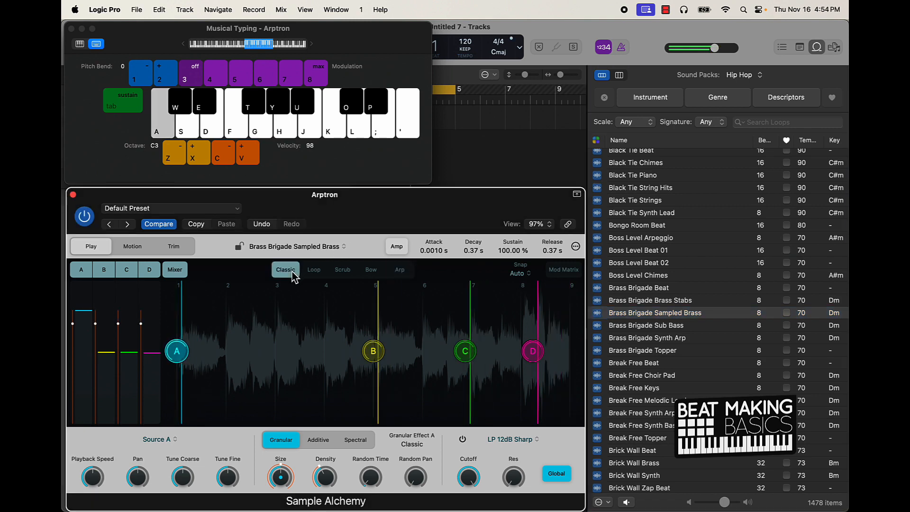
key(a)
key(a)
key(a)
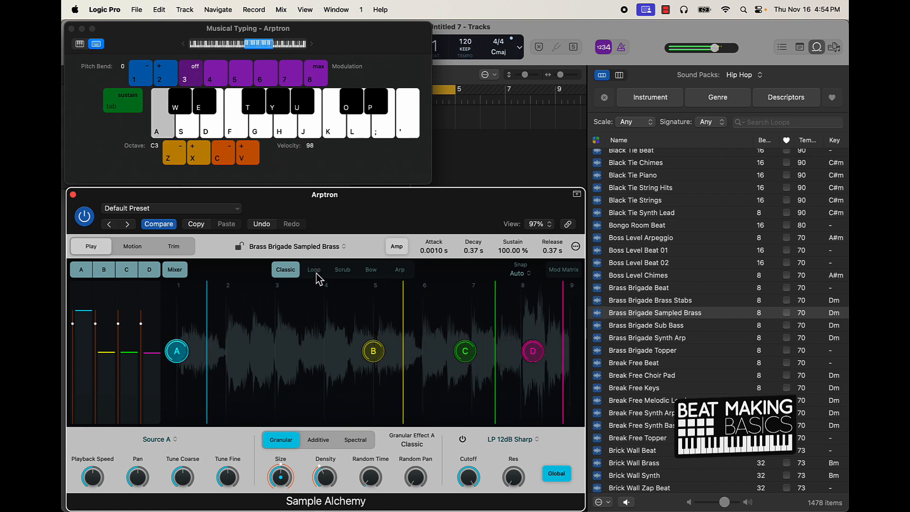
In Loop mode, end source A's loop at bar 5 and source B's at bar 9, auditioning the C note.
click(316, 274)
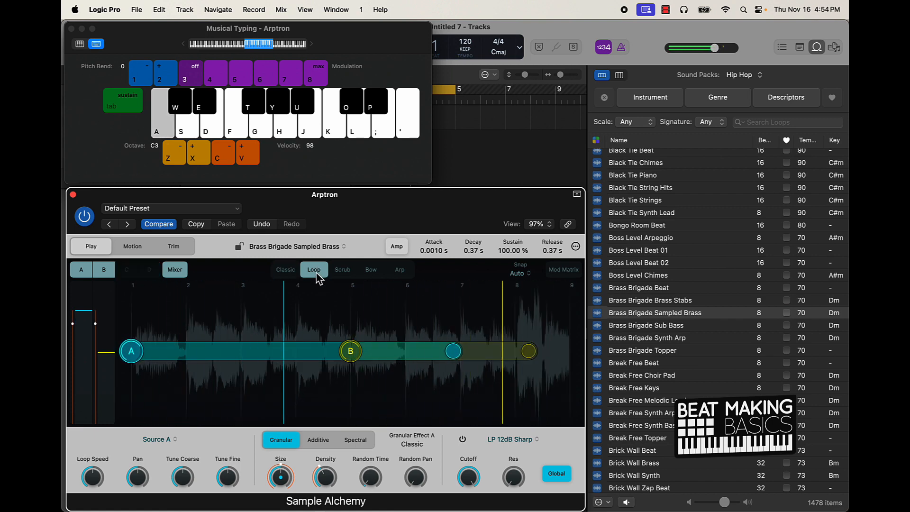
key(a)
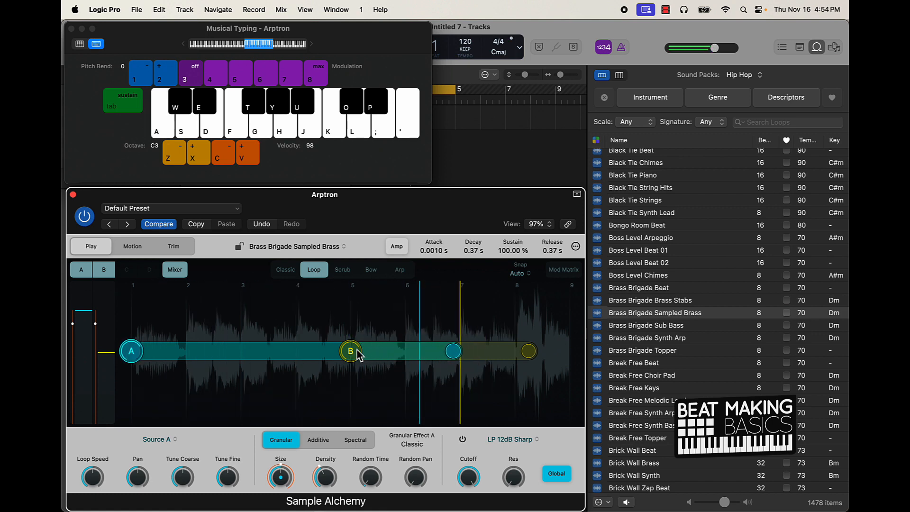
drag(458, 357, 352, 356)
key(a)
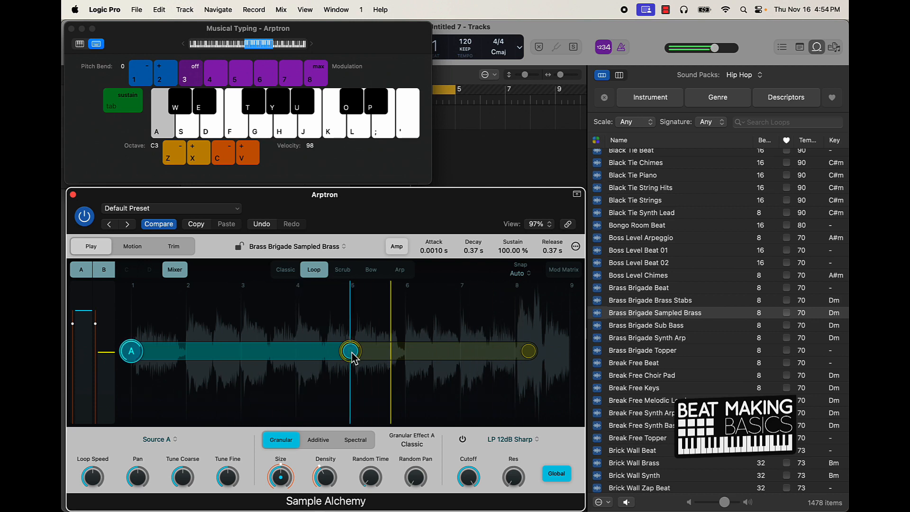
drag(530, 363, 567, 359)
key(a)
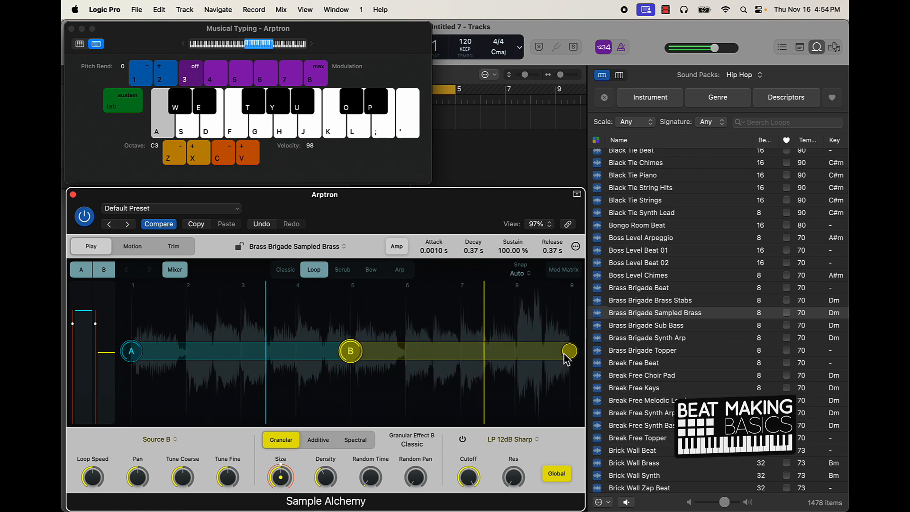
Return the brass sample to Classic mode and play the C note several times.
click(286, 270)
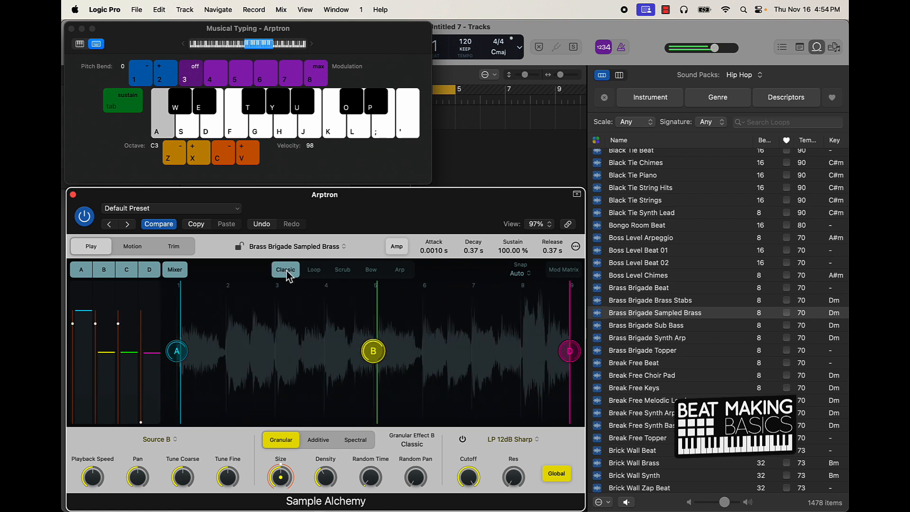
key(a)
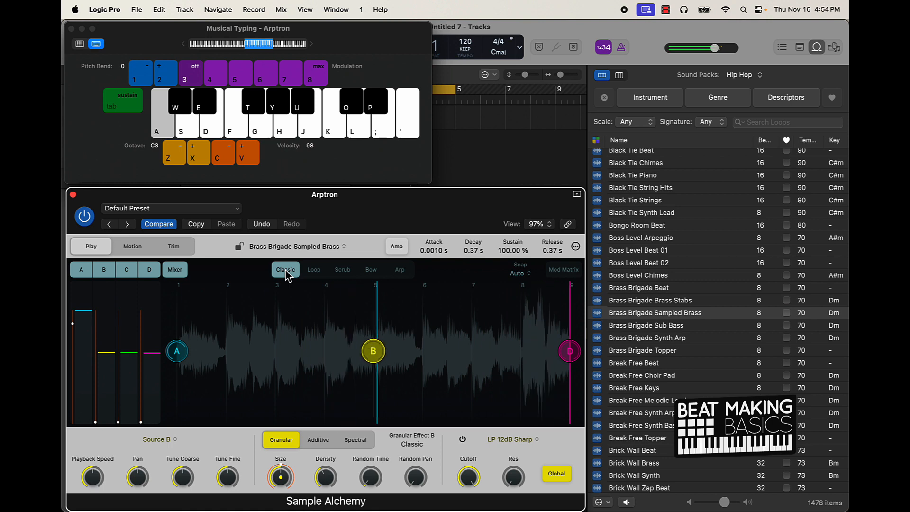
key(a)
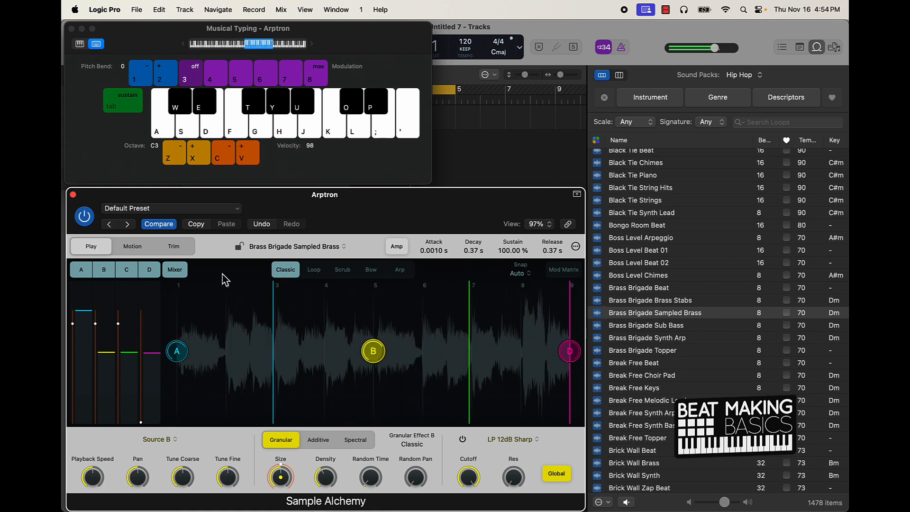
key(a)
key(a)
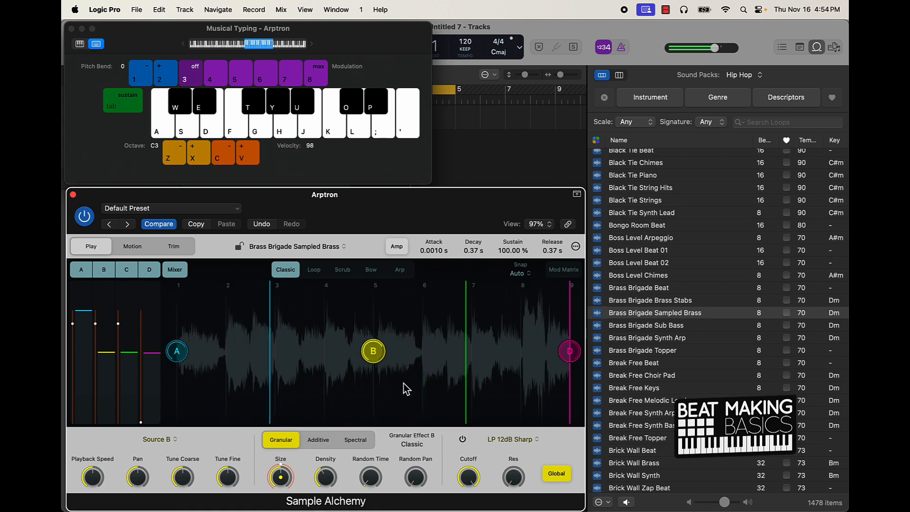
Recall the default preset, then preview the Brooklyn Noir loops and load Brooklyn Noir Melodic Strings into Sample Alchemy.
click(160, 208)
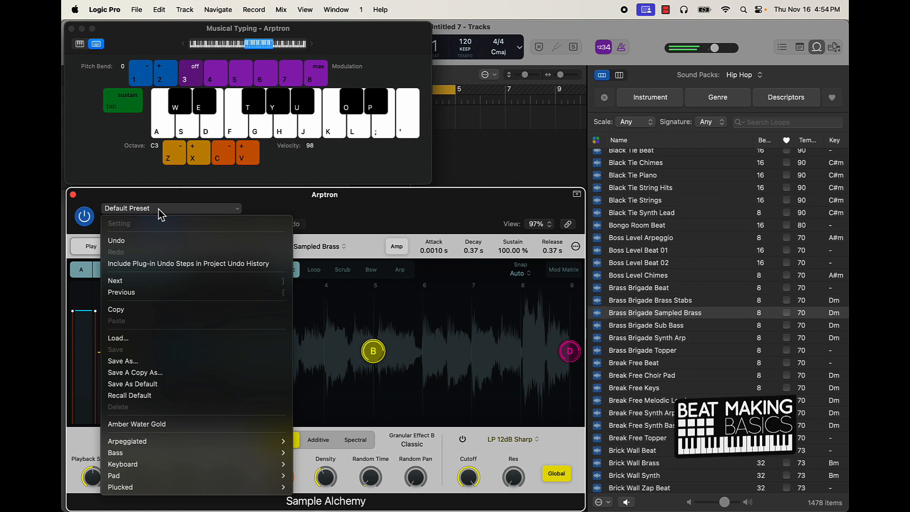
click(158, 396)
scroll(684, 333, down, 5)
click(684, 332)
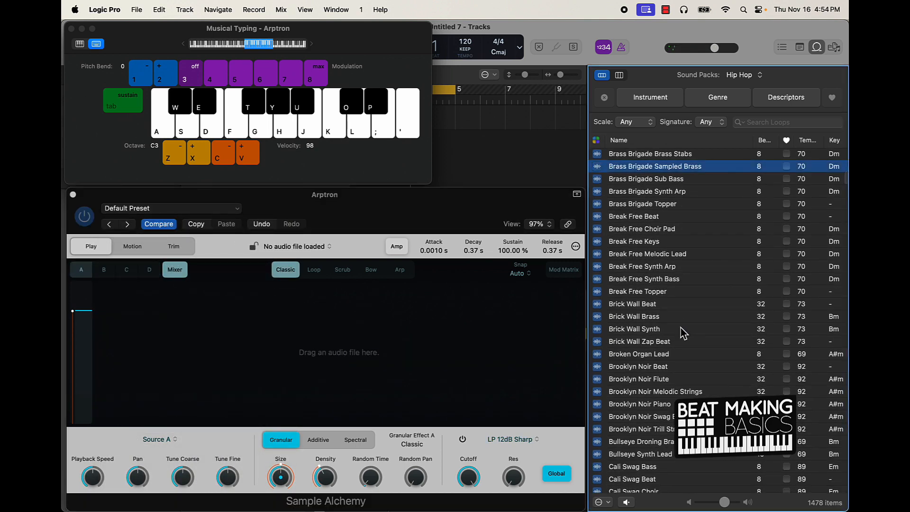
scroll(683, 332, down, 3)
click(679, 327)
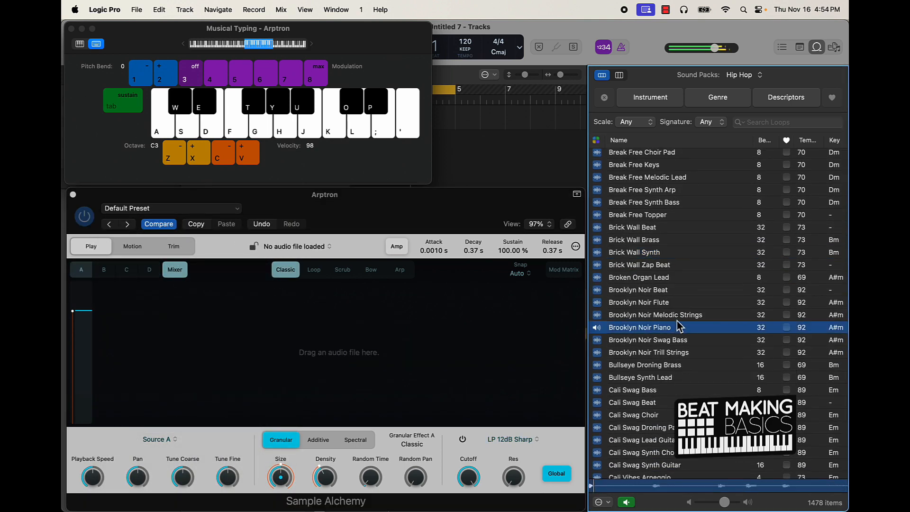
click(675, 315)
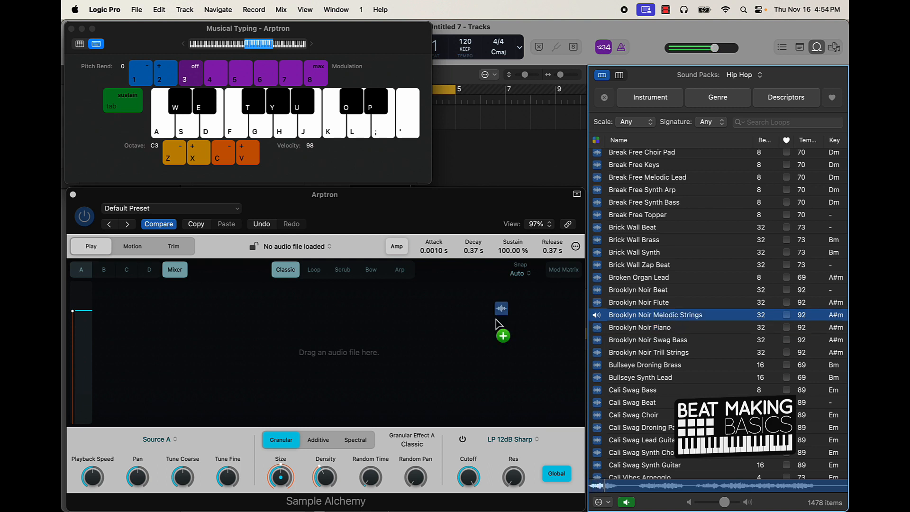
drag(498, 325, 291, 346)
Add source B to the strings sample and move it to about bar 14, auditioning positions with the C note.
key(a)
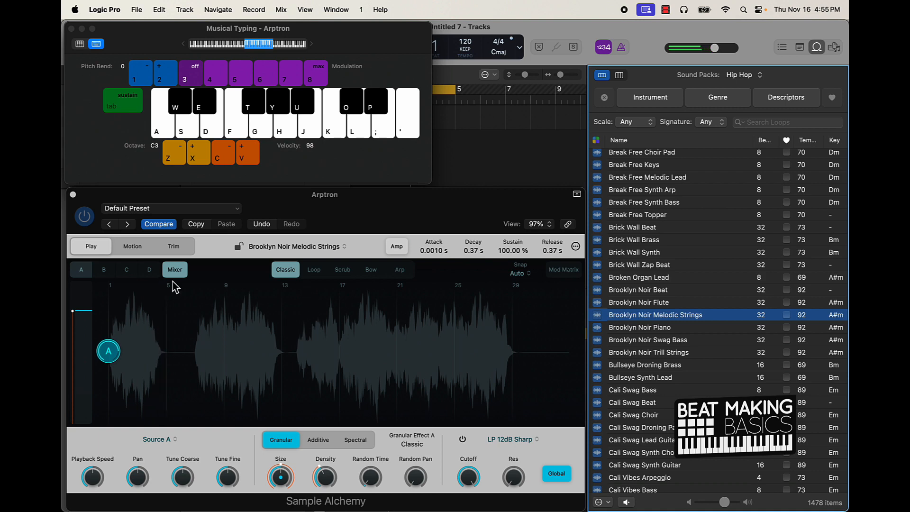
click(109, 274)
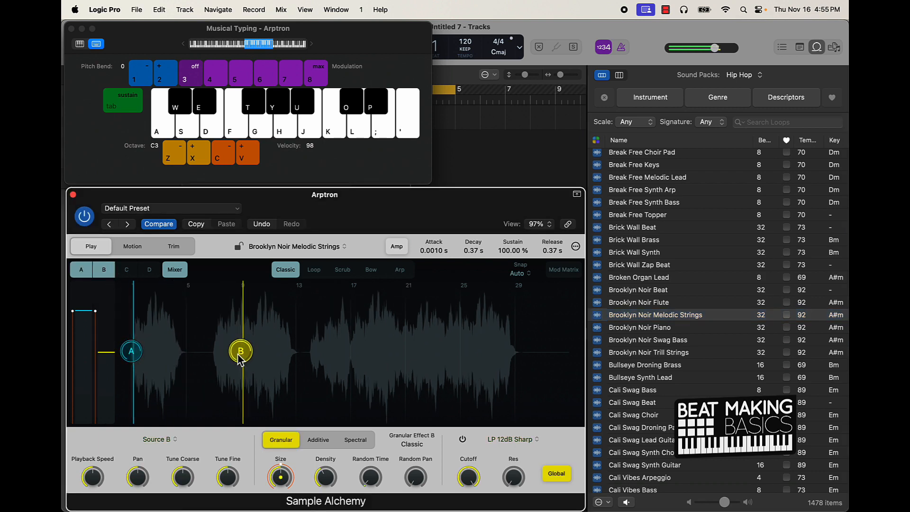
key(a)
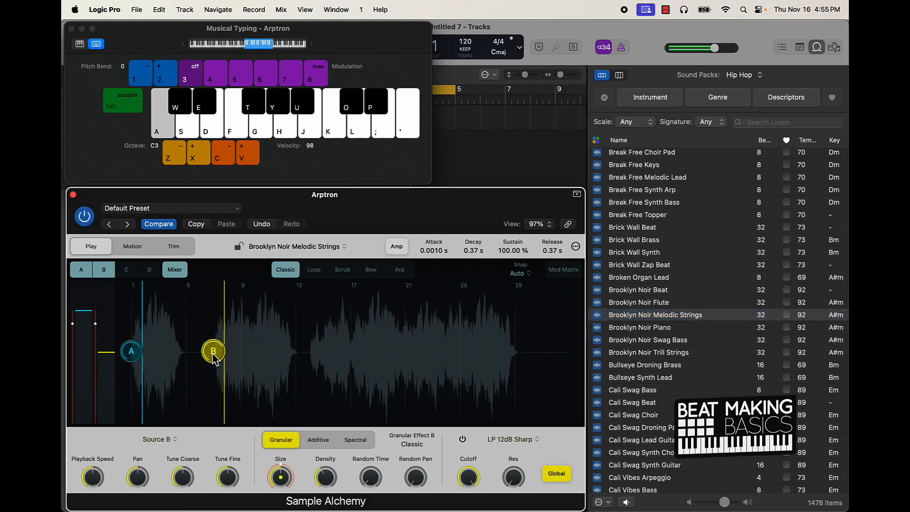
key(a)
key(a)
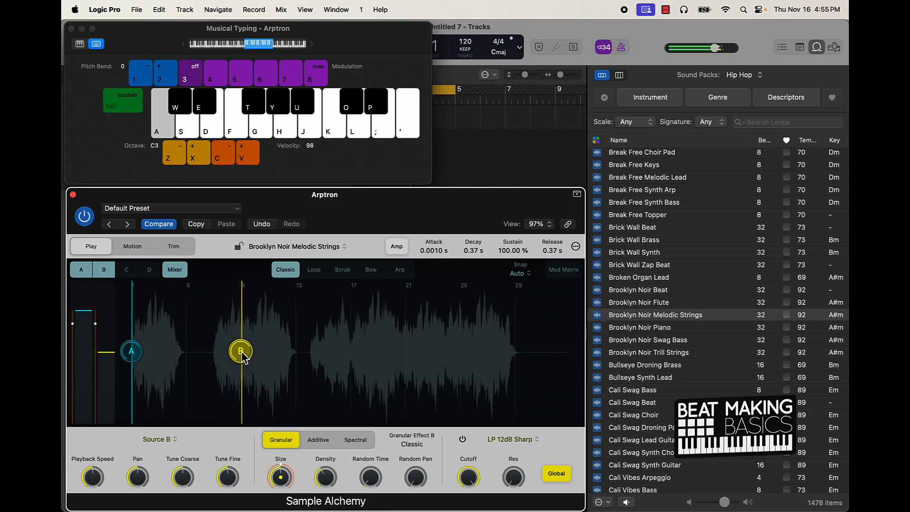
drag(243, 354, 273, 354)
key(a)
click(311, 363)
key(a)
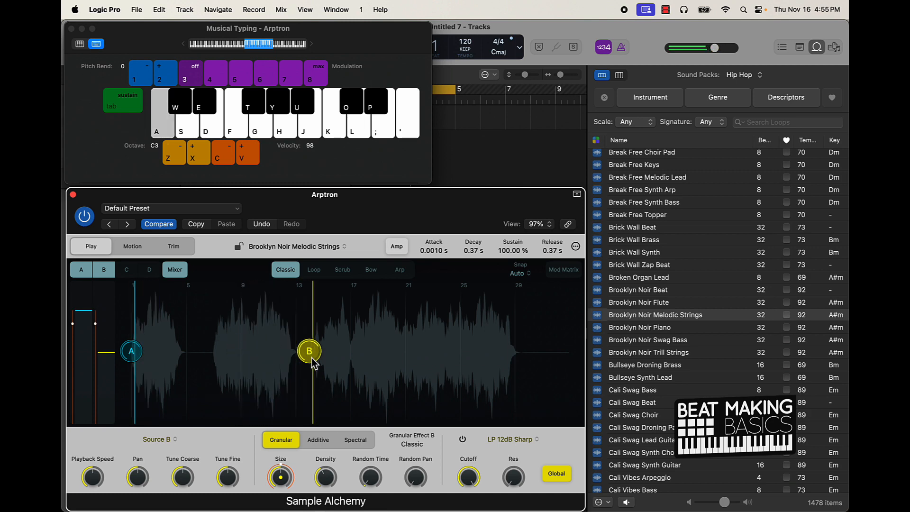
key(a)
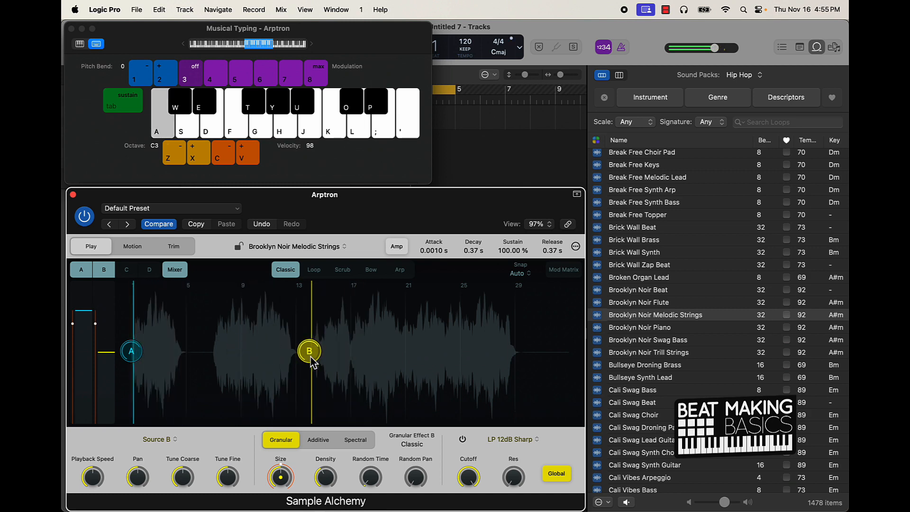
key(a)
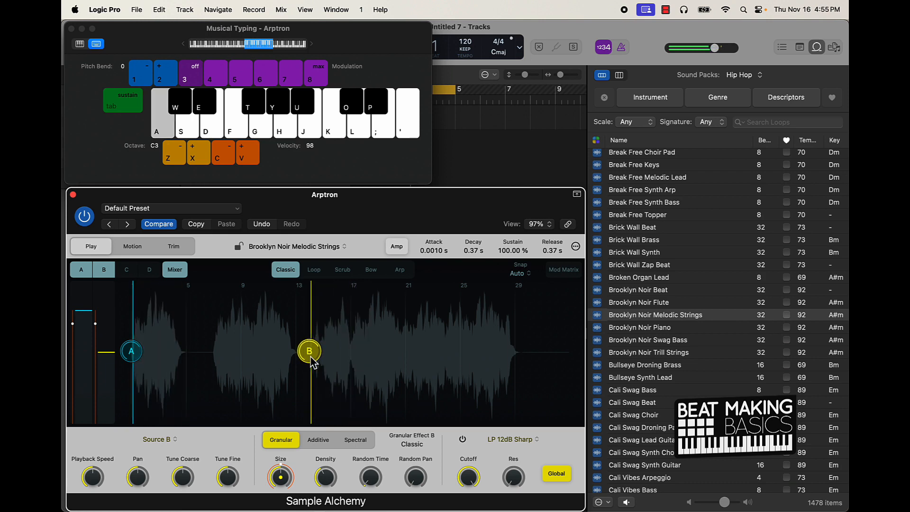
Add source C, move it to about bar 28, and play the C note repeatedly.
click(126, 270)
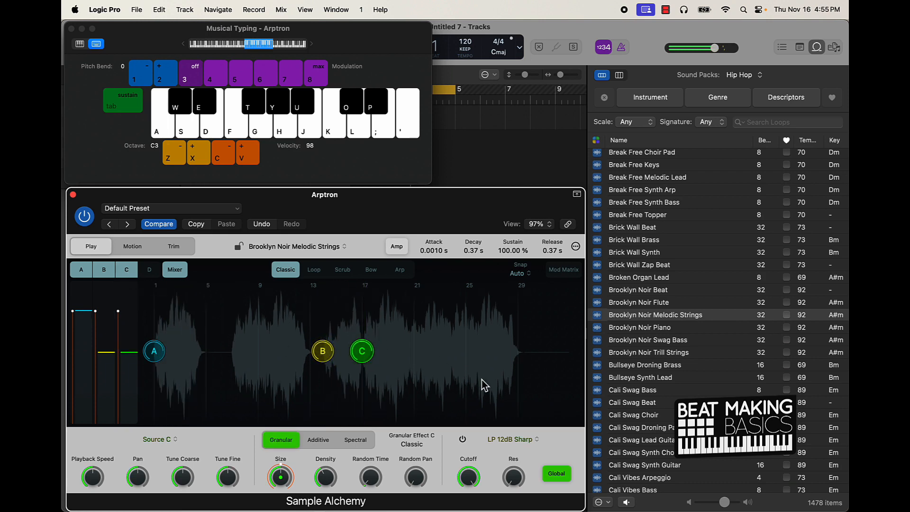
key(a)
drag(378, 359, 508, 355)
key(a)
key(a)
key(a)
key(a)
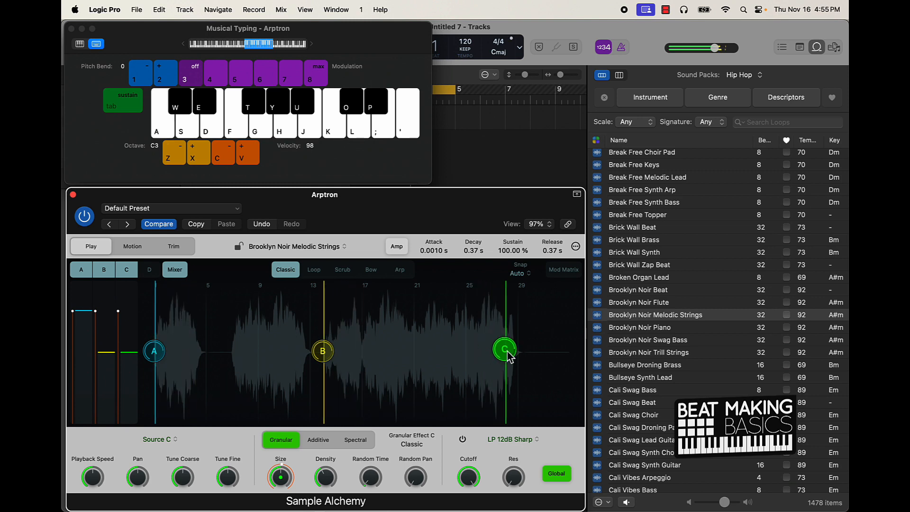
key(a)
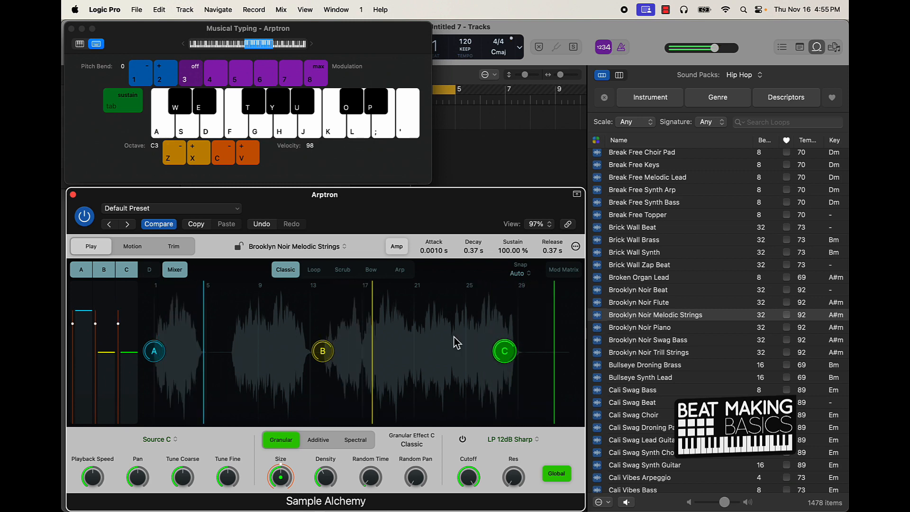
key(a)
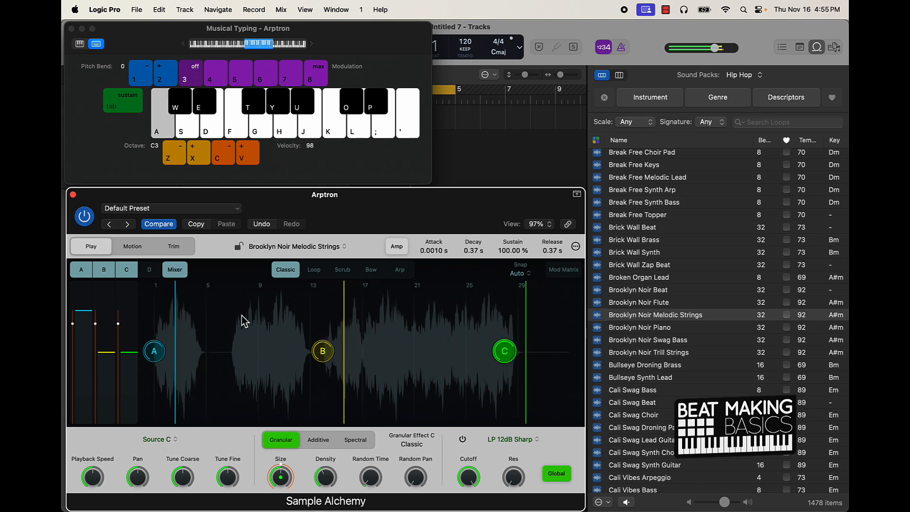
Switch source C to Additive synthesis and play the C note repeatedly.
click(318, 441)
key(a)
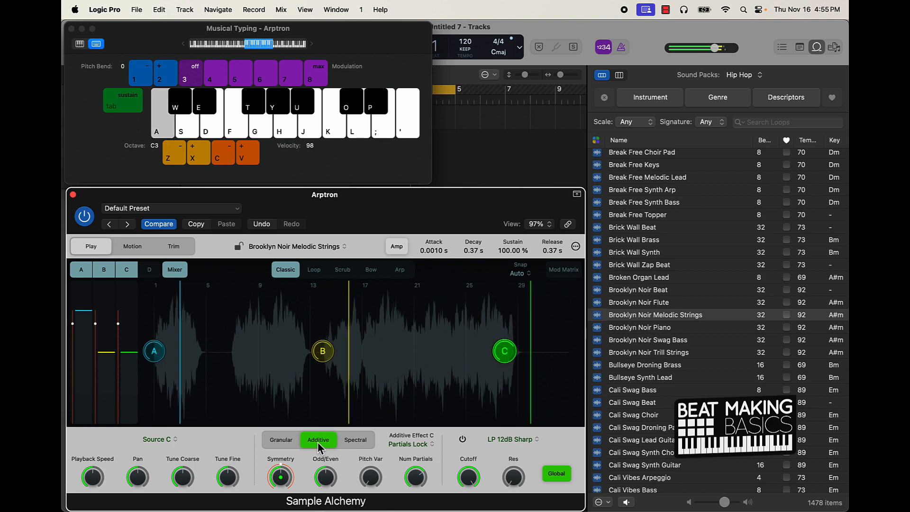
key(a)
key(a)
key(a)
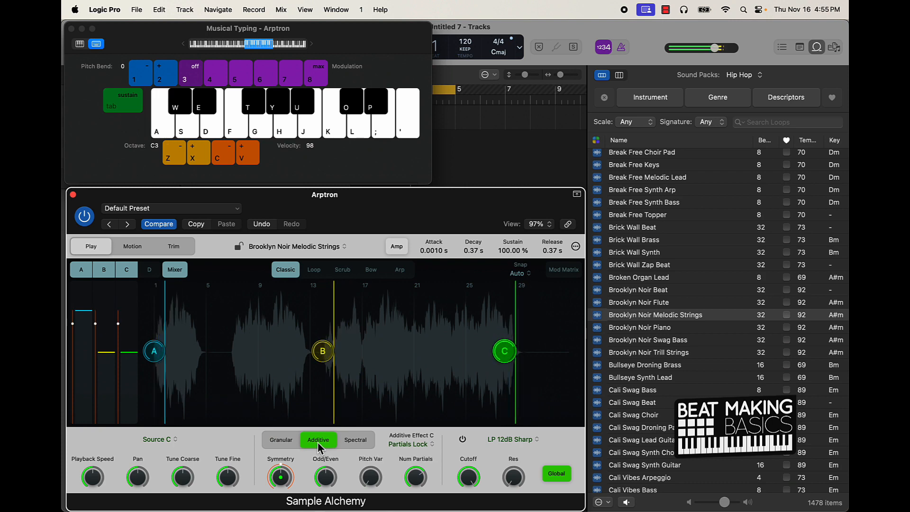
Set source C to Spectral synthesis, play C, lower the keyboard octave to C2, and play F and G.
click(355, 441)
key(a)
key(a)
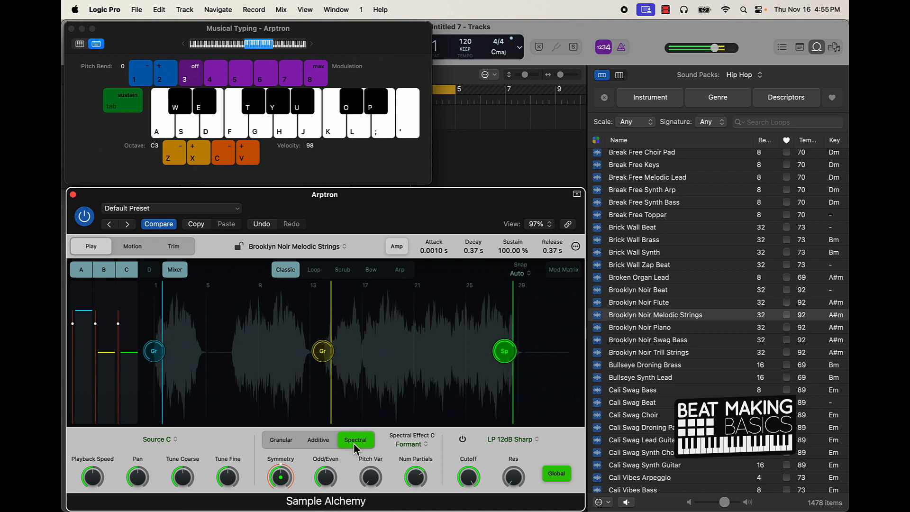
key(z)
key(f)
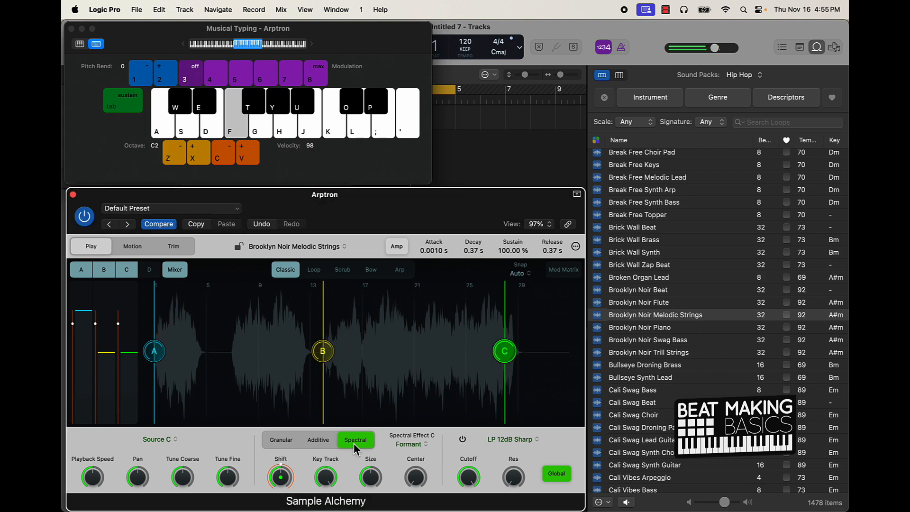
key(f)
key(g)
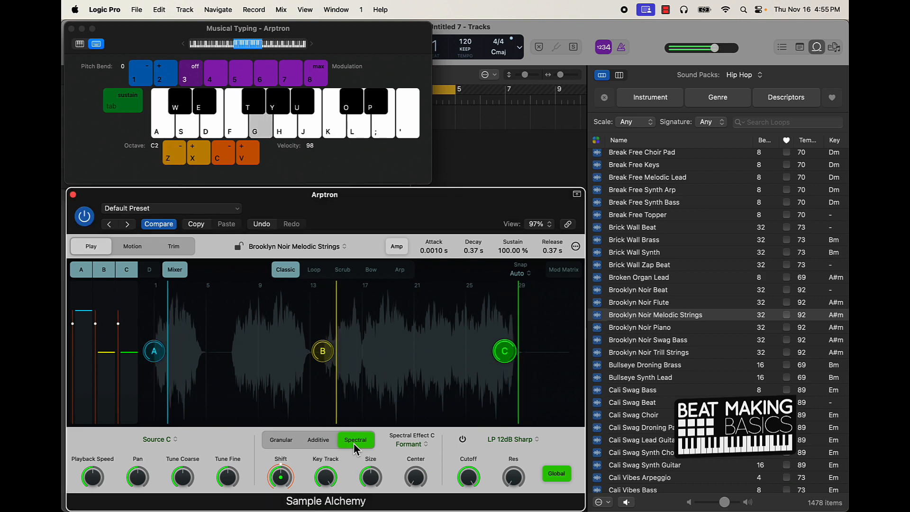
key(g)
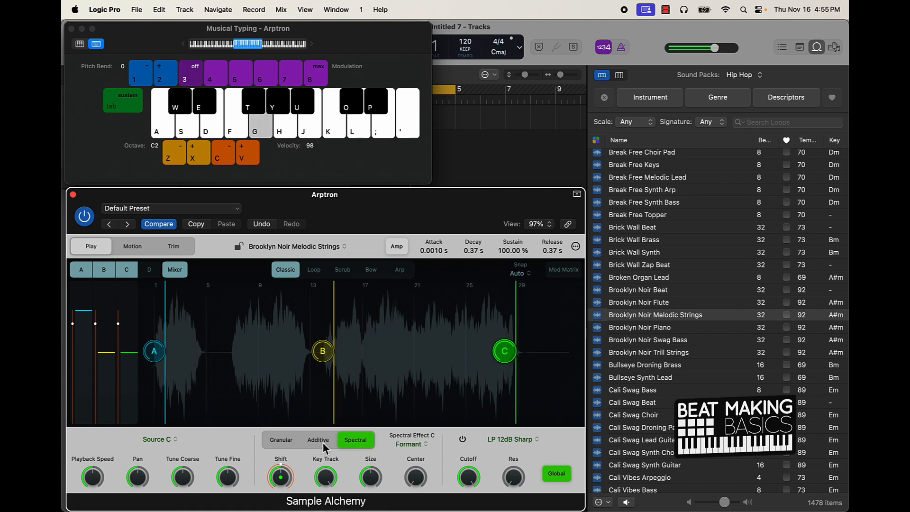
Set source C back to Additive synthesis and play the G and D notes in octave C2.
click(322, 441)
key(g)
key(g)
key(g)
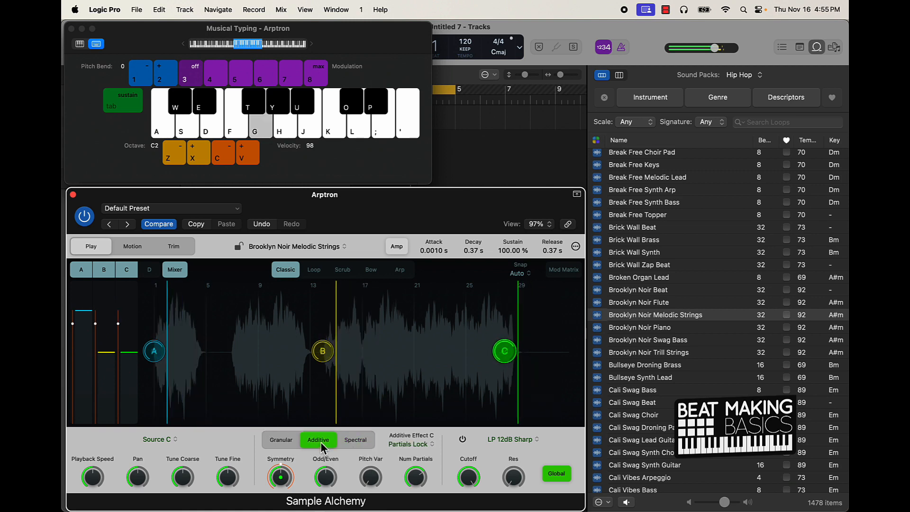
key(s)
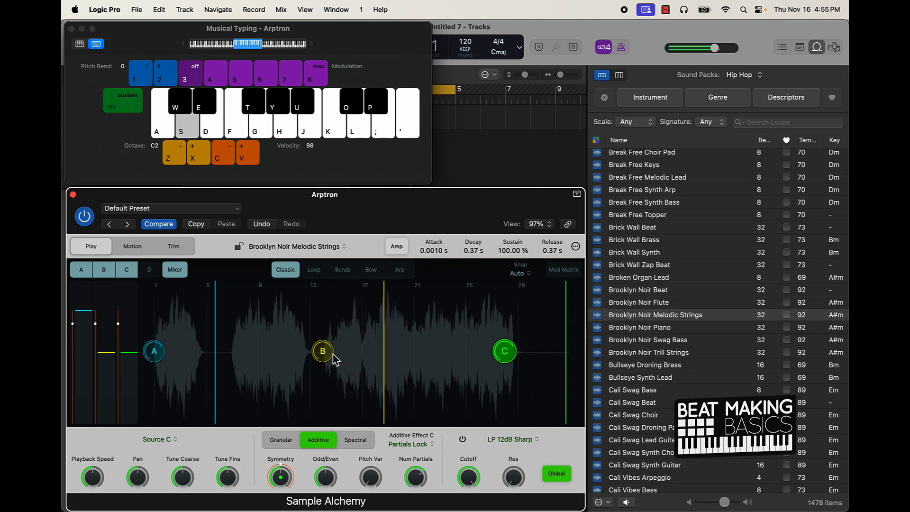
Move source B back to about bar 10 and play the D, G and C notes.
drag(323, 351, 270, 351)
key(s)
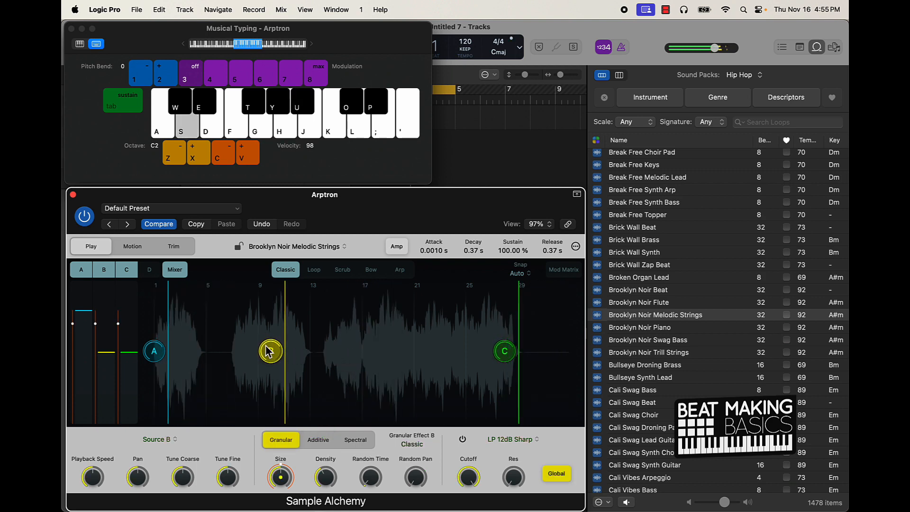
key(g)
key(a)
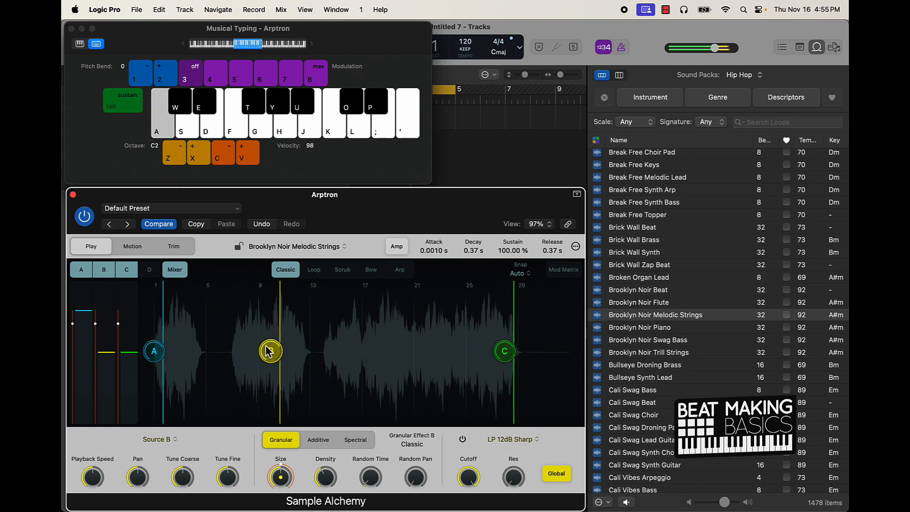
Lower the keyboard octave to C1, play C, then switch to Scrub mode and play C and E.
key(z)
key(a)
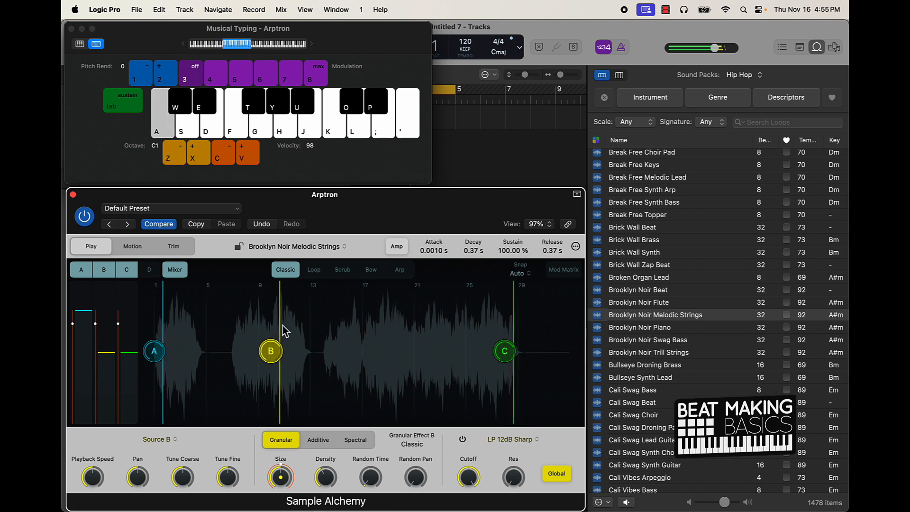
key(a)
click(343, 273)
key(a)
key(d)
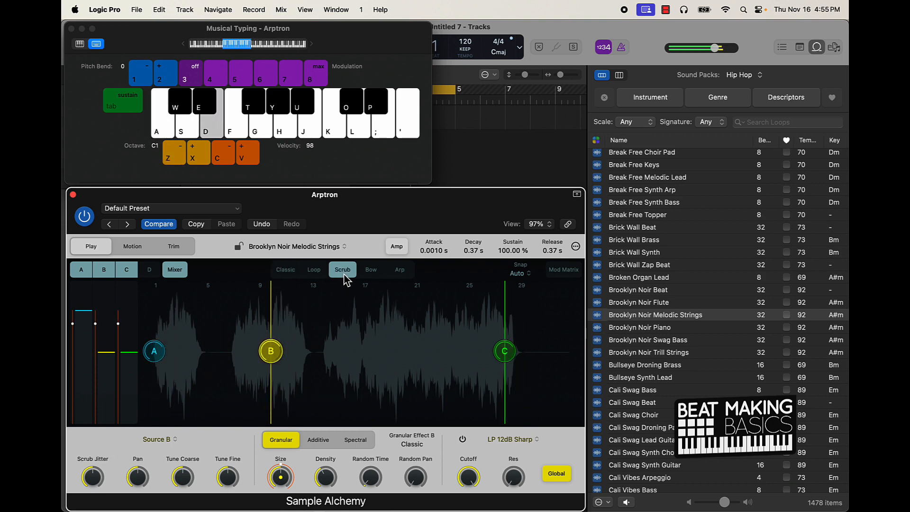
Play a phrase of F, G, C and B notes in Scrub mode with sources A, B and C.
key(f)
key(g)
key(a)
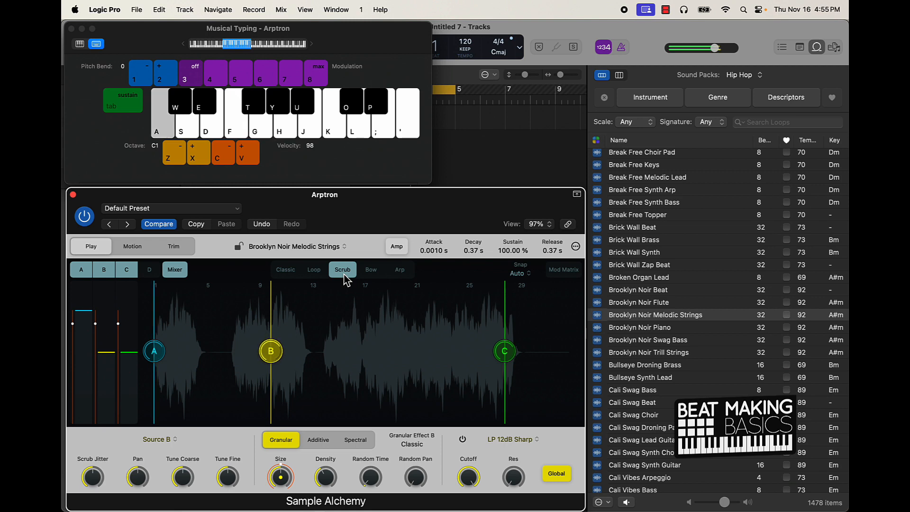
key(k)
key(j)
key(g)
key(f)
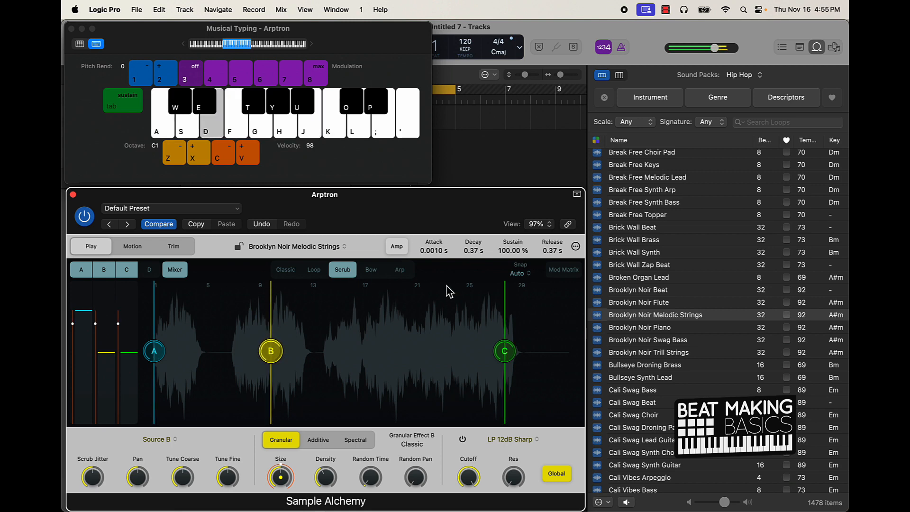
key(k)
key(j)
key(k)
key(g)
key(f)
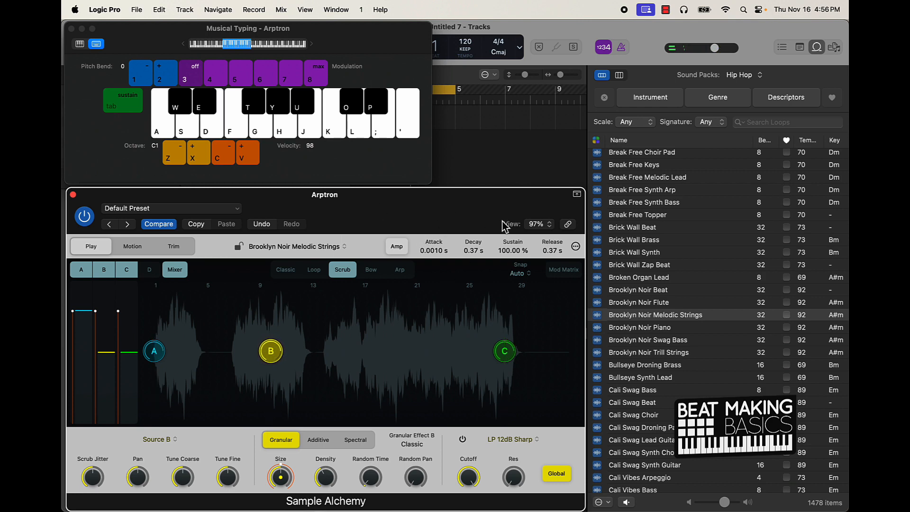
Load the Cali Swag Droning Pad loop into Sample Alchemy and play the E, F, C and D notes.
scroll(656, 406, down, 3)
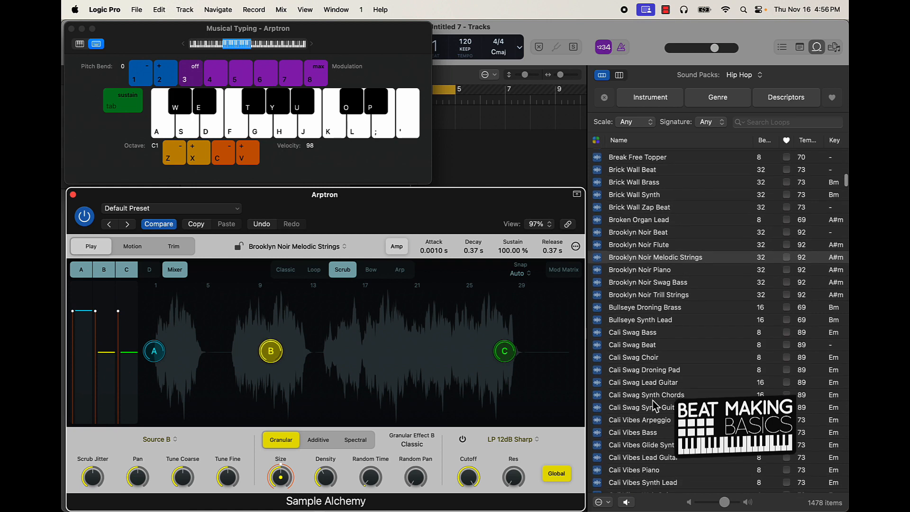
drag(654, 370, 366, 336)
key(d)
key(f)
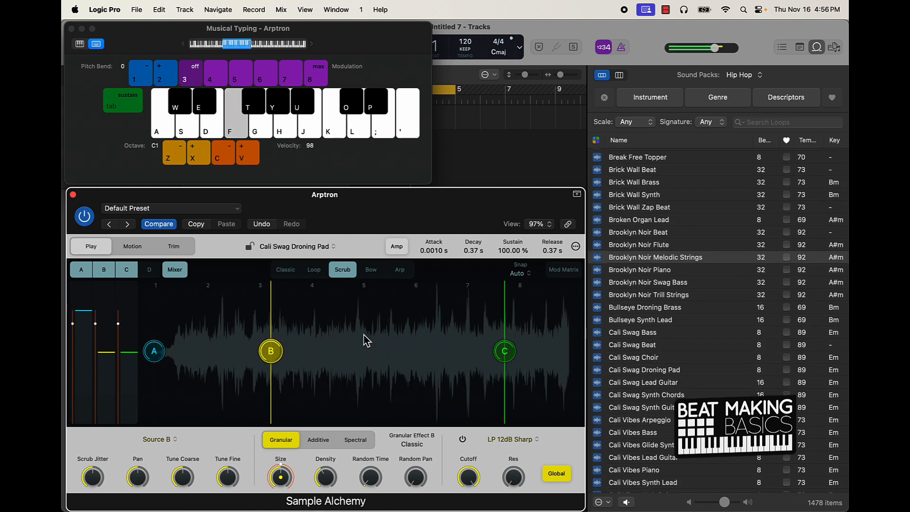
key(a)
key(s)
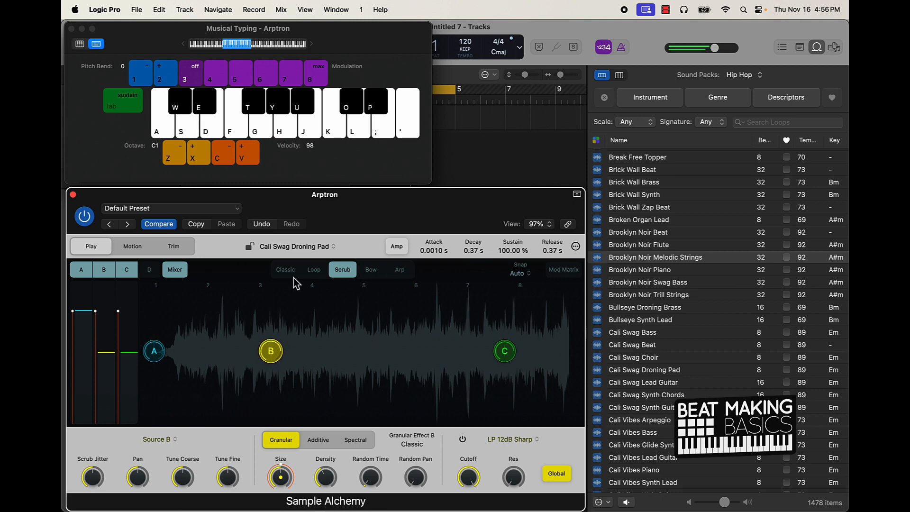
Switch to Classic mode, turn off sources C and B, and play C with only source A.
click(287, 271)
click(135, 272)
click(106, 272)
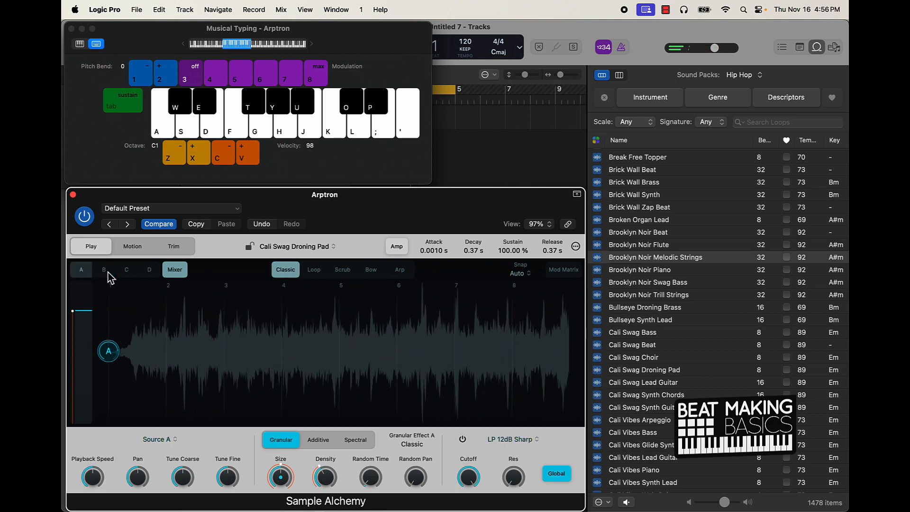
key(a)
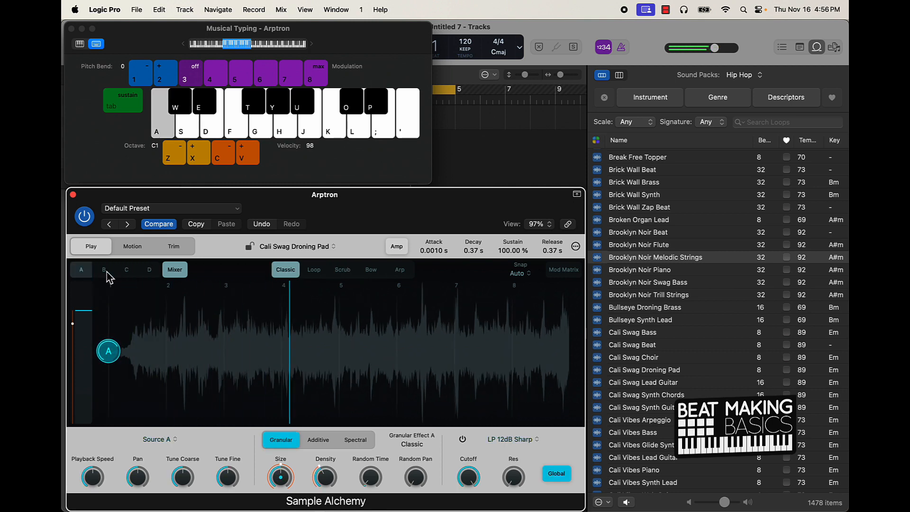
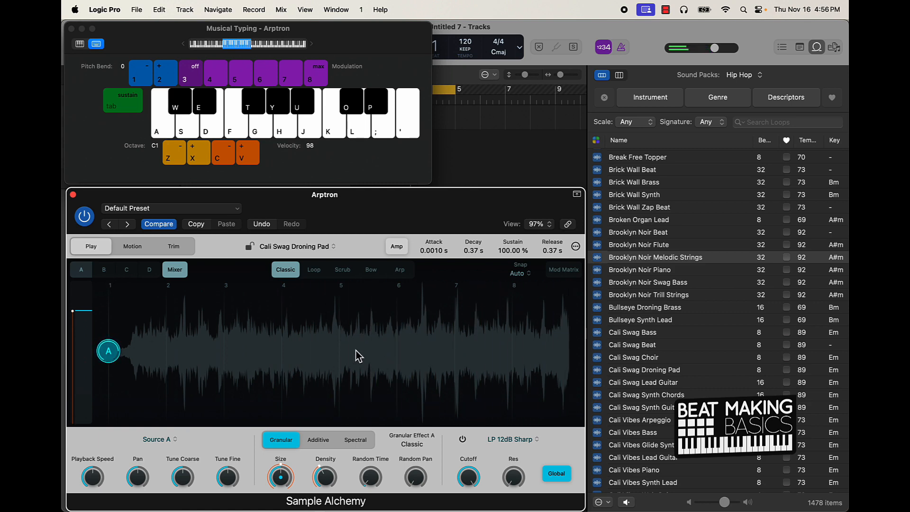
Turn on sources B, C and D, and compare the C note in Classic and Loop modes.
click(105, 271)
click(127, 271)
click(149, 271)
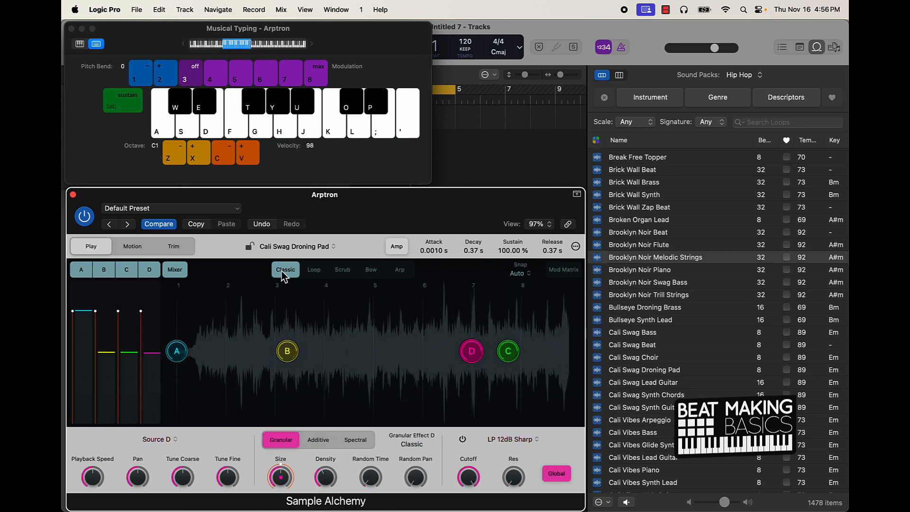
key(a)
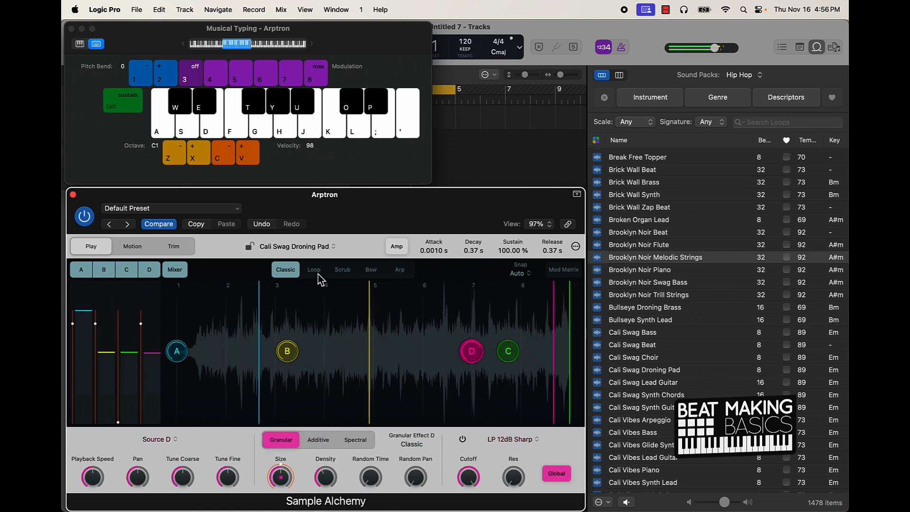
click(317, 274)
key(a)
Switch to Scrub mode and play the C and E notes with all four sources.
click(343, 271)
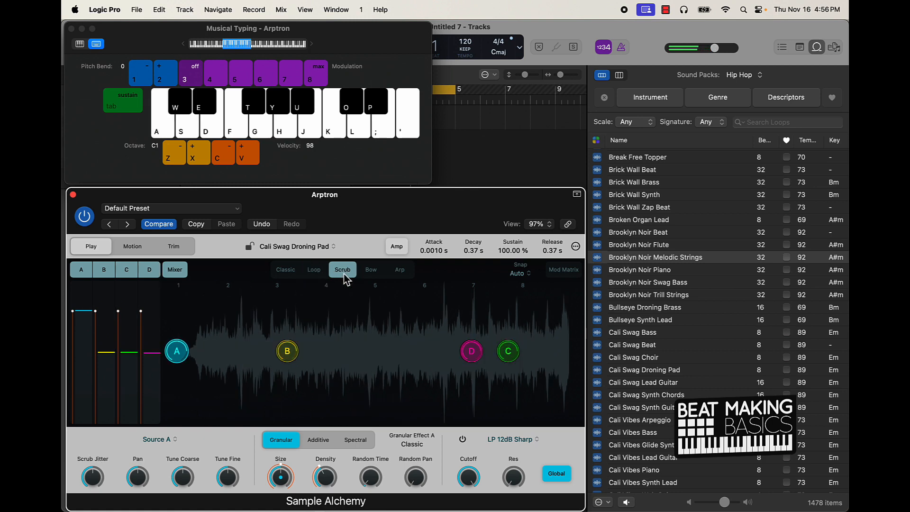
key(a)
key(a)
key(d)
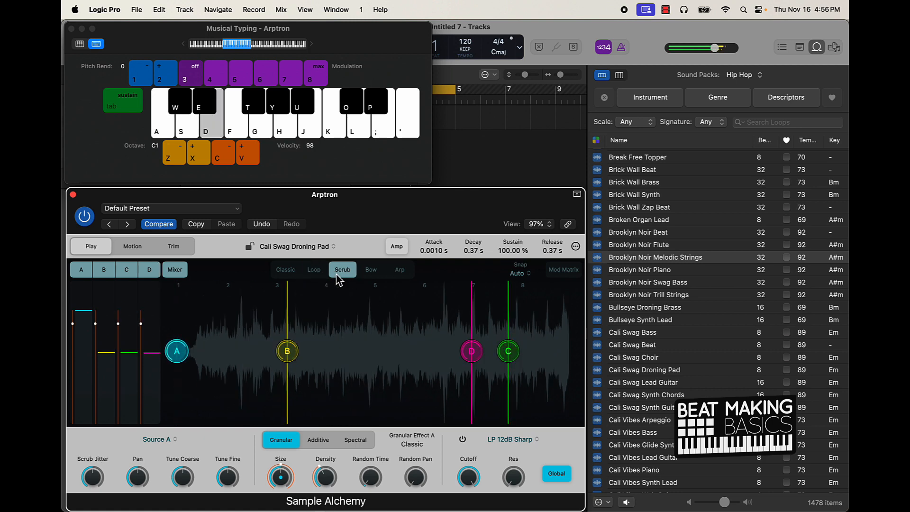
Turn off source D and play the F, D and E notes.
click(151, 271)
key(f)
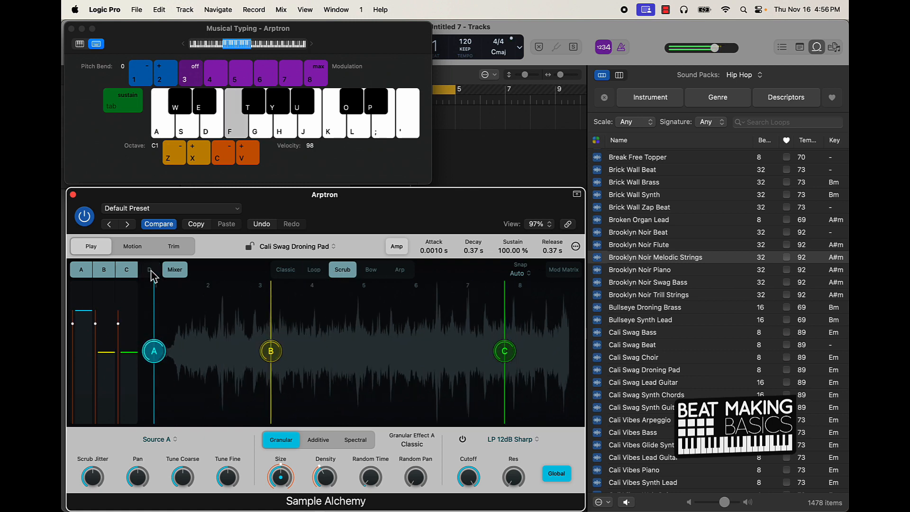
key(s)
key(d)
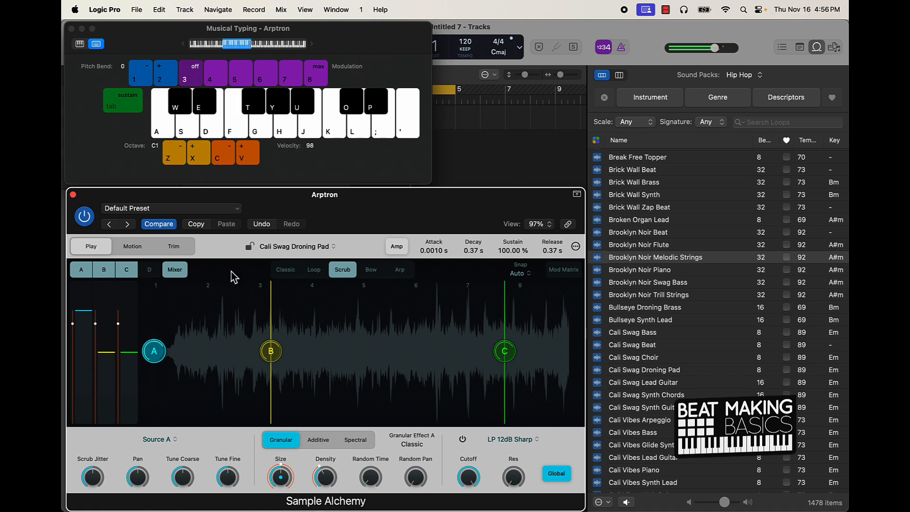
Switch to Arp mode, play F, and turn source D back on.
click(404, 274)
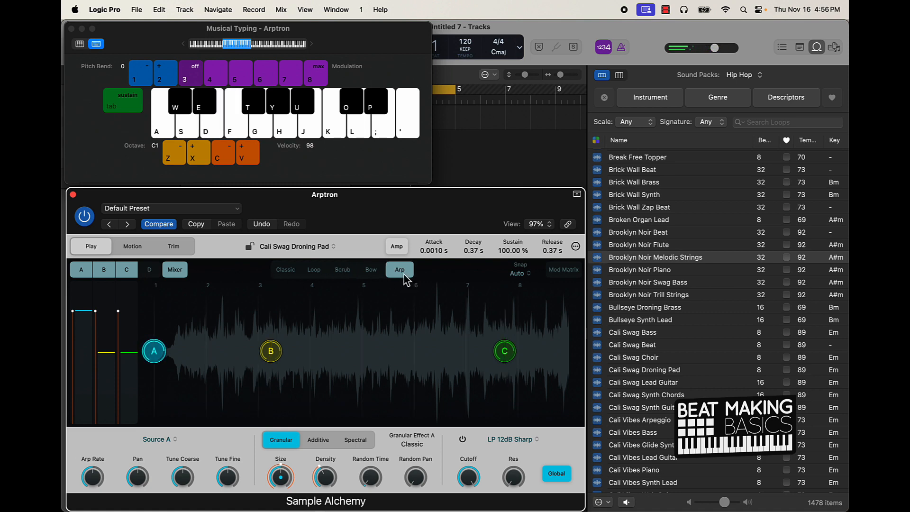
key(f)
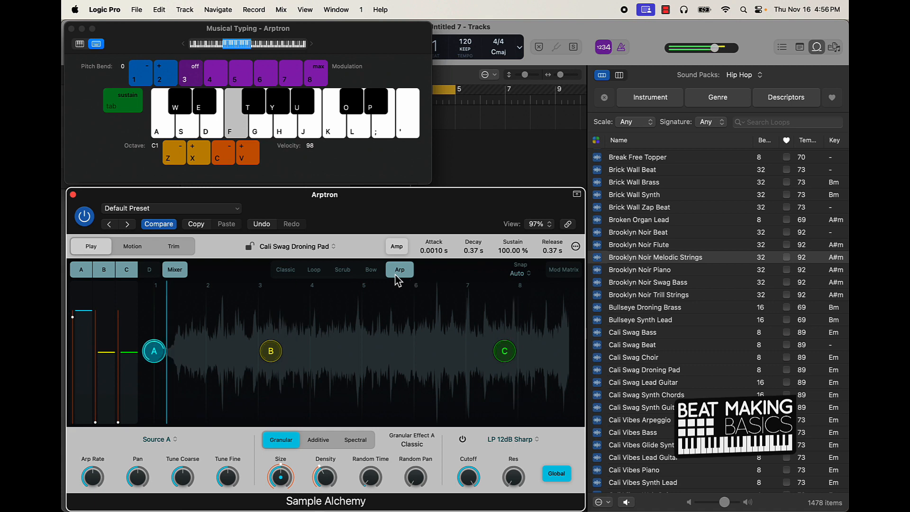
click(151, 273)
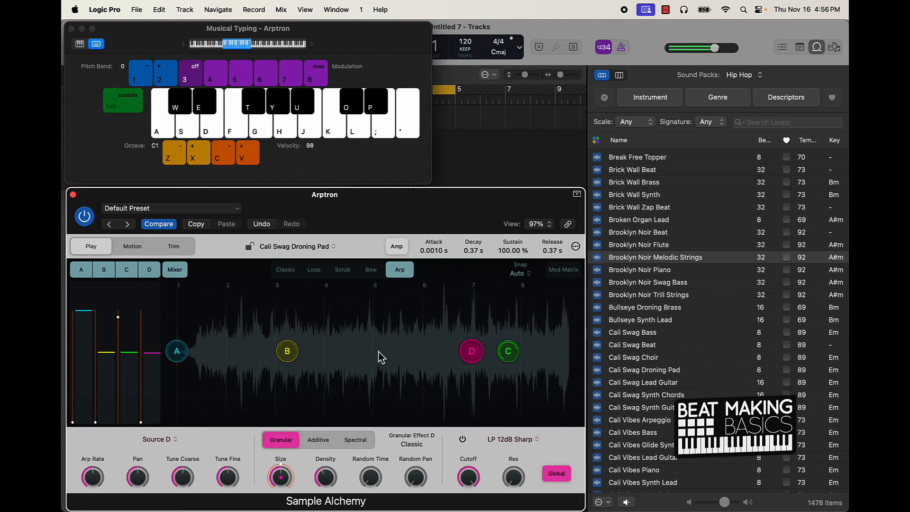
key(semicolon)
Move source D back to just after bar 6 and play F.
drag(474, 353, 435, 354)
key(f)
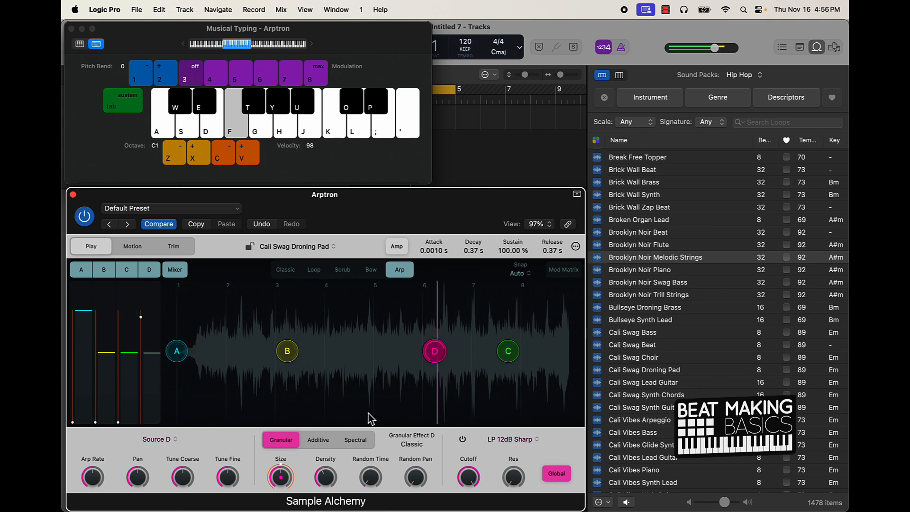
Set source D to Spectral synthesis, adjust its Key Track, and play the C, D and F notes.
click(356, 440)
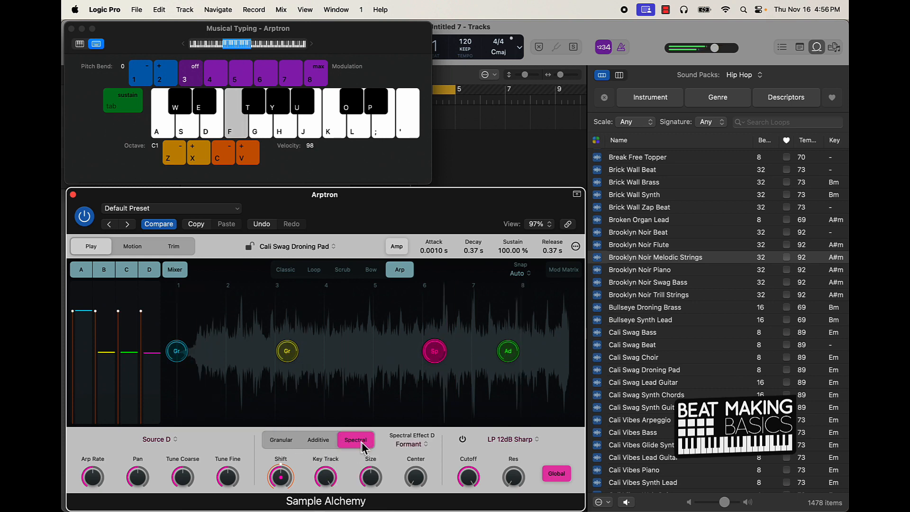
drag(326, 476, 329, 510)
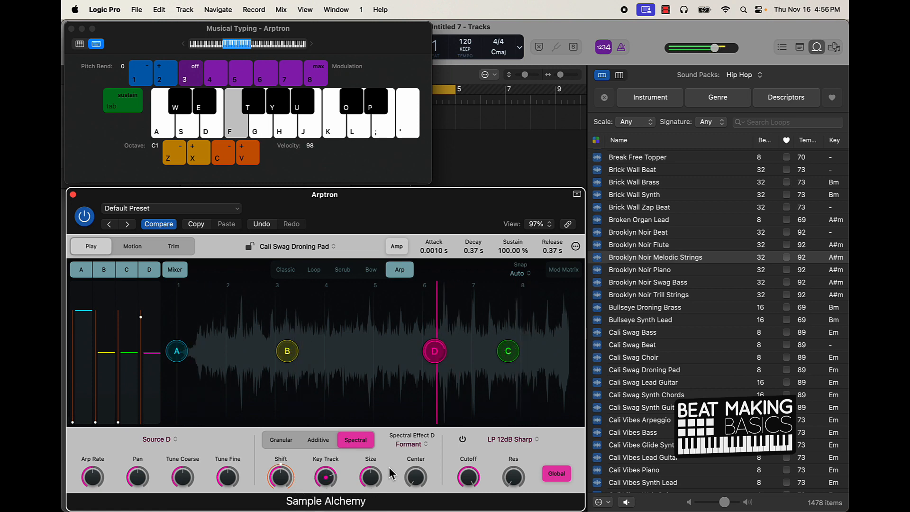
key(a)
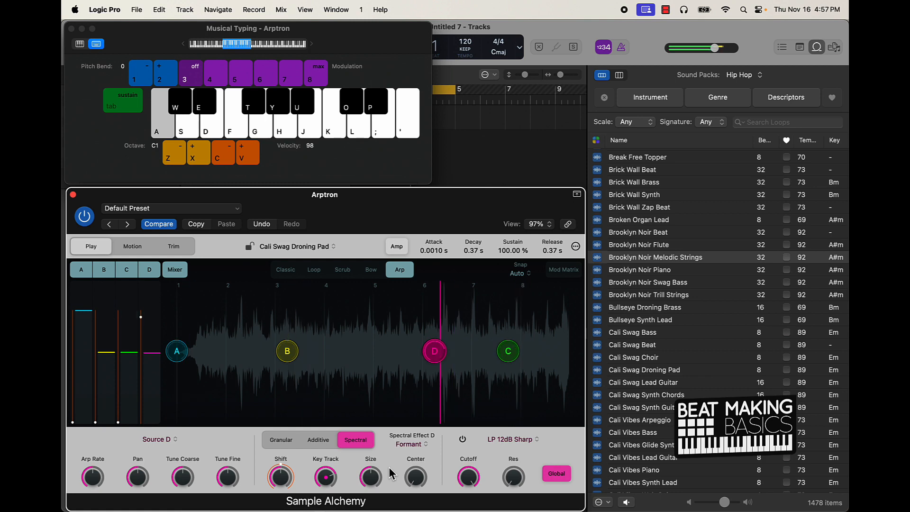
key(s)
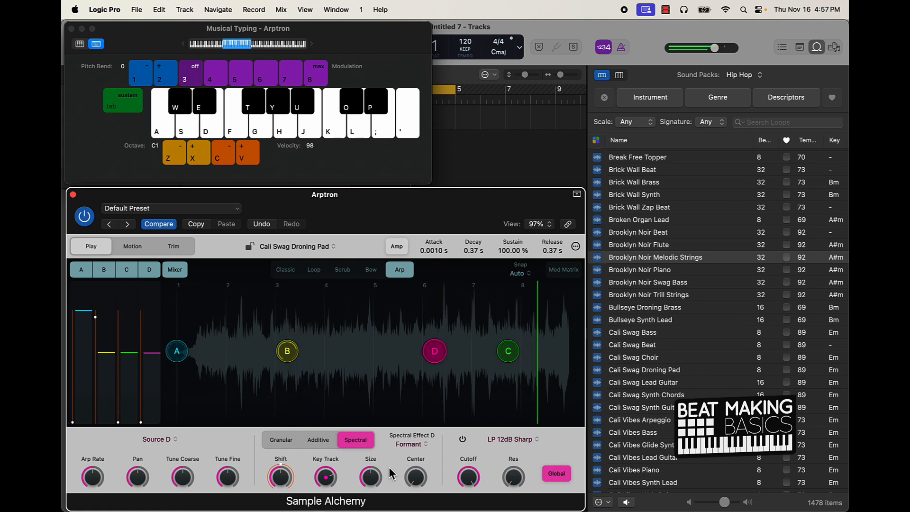
key(f)
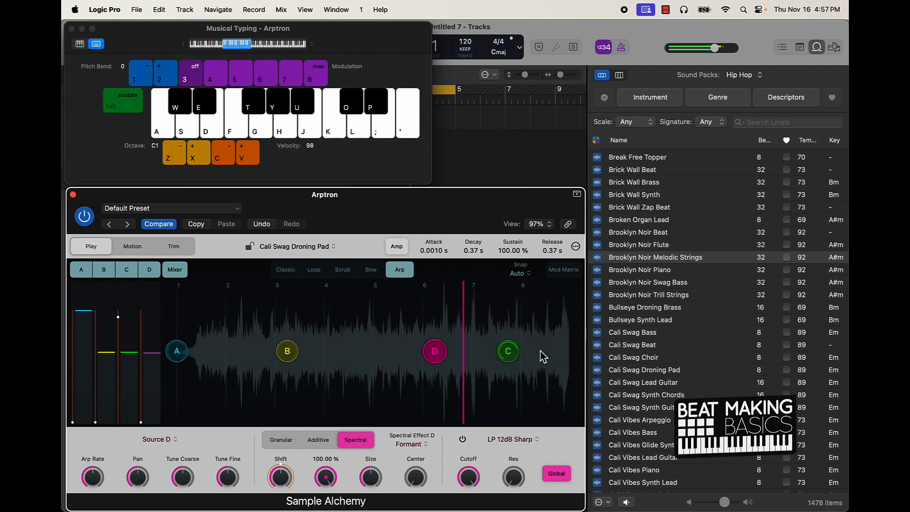
Load the Cali Swag Choir loop into Sample Alchemy and play F in Arp mode.
click(643, 358)
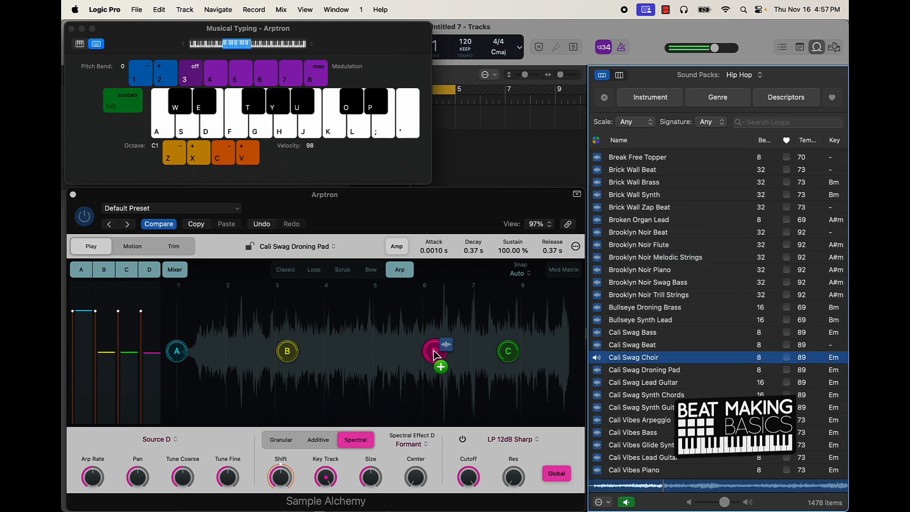
drag(398, 357, 397, 356)
key(f)
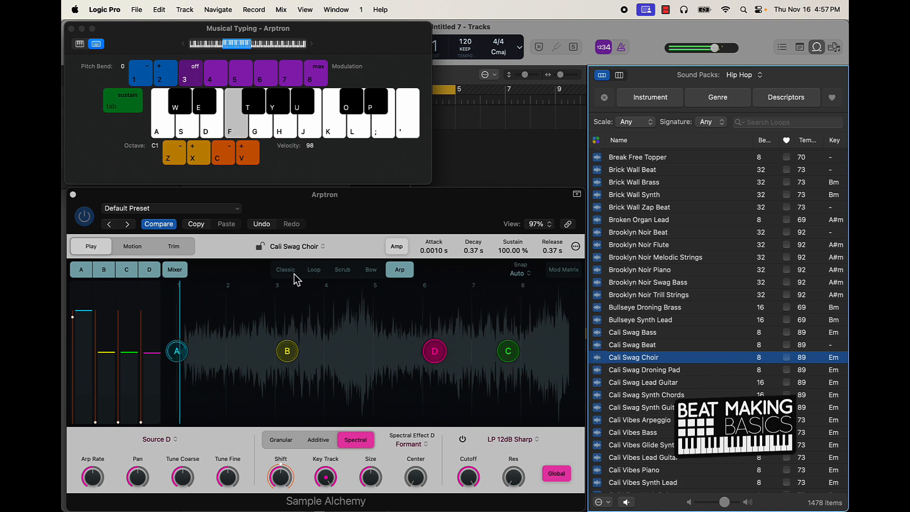
Switch to Scrub mode with source D off and play a melody of D, E, B and C notes.
click(344, 277)
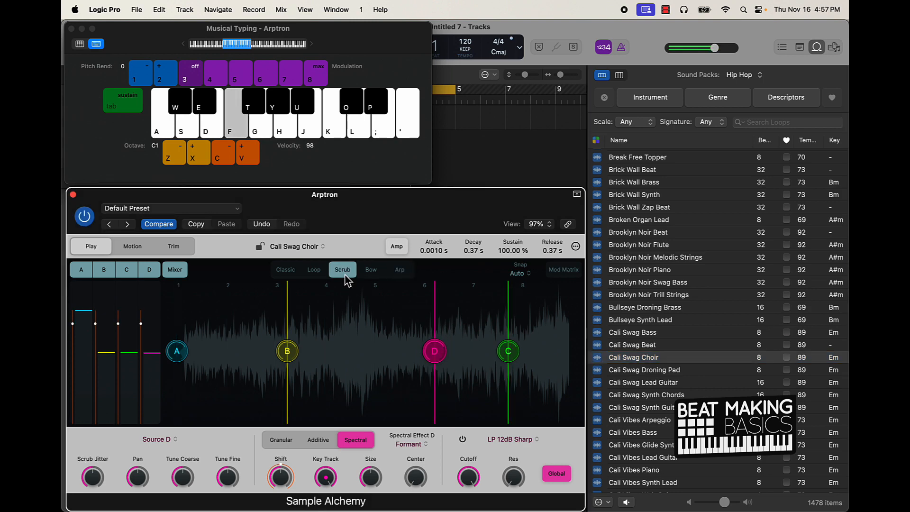
click(153, 270)
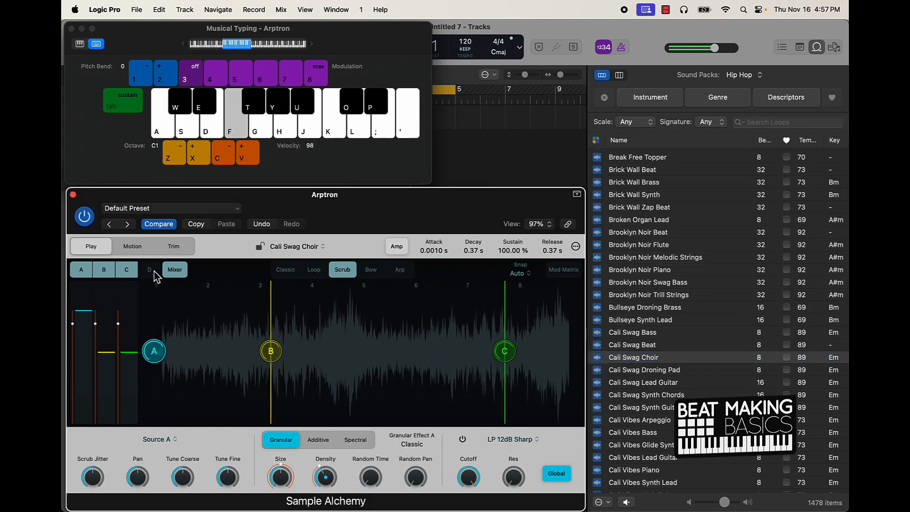
key(d)
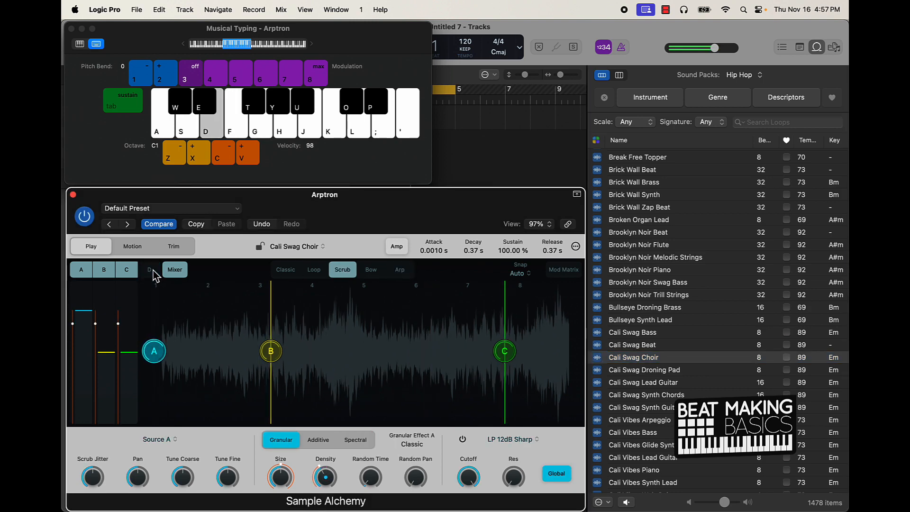
key(j)
key(s)
key(d)
key(j)
key(k)
key(j)
key(d)
key(s)
key(d)
key(j)
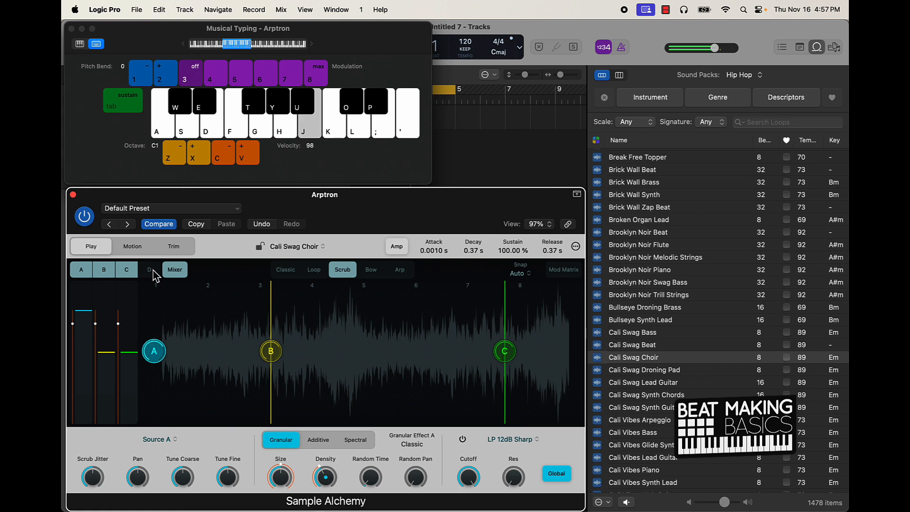
key(s)
key(d)
key(l)
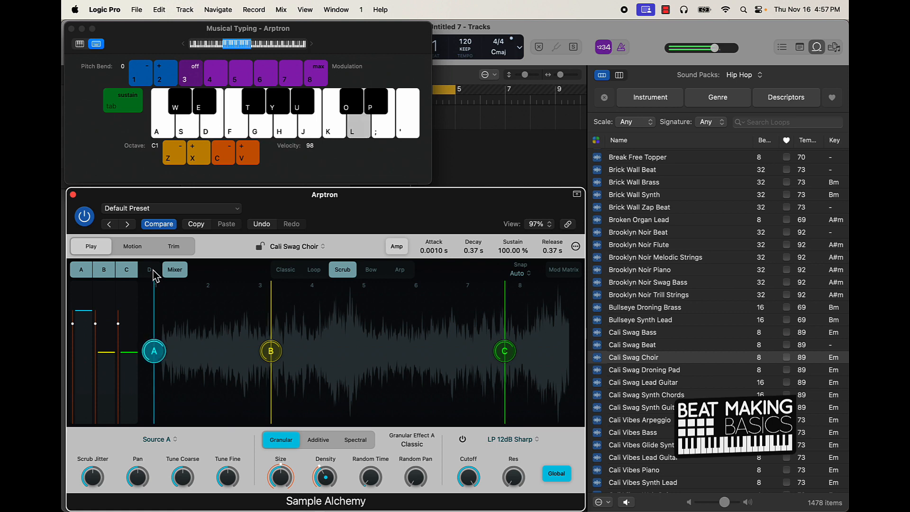
key(k)
key(j)
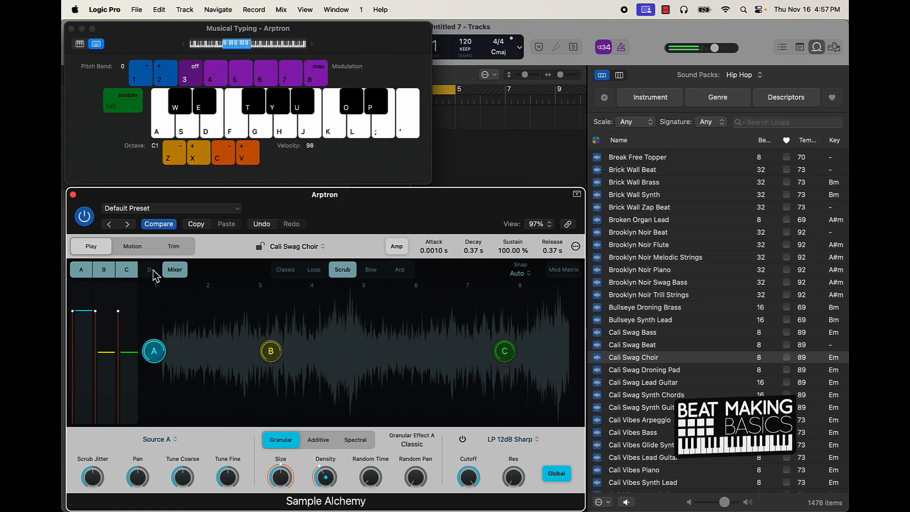
Load the Cali Vibes Lead Guitar loop into Sample Alchemy and play the C and E notes.
click(621, 458)
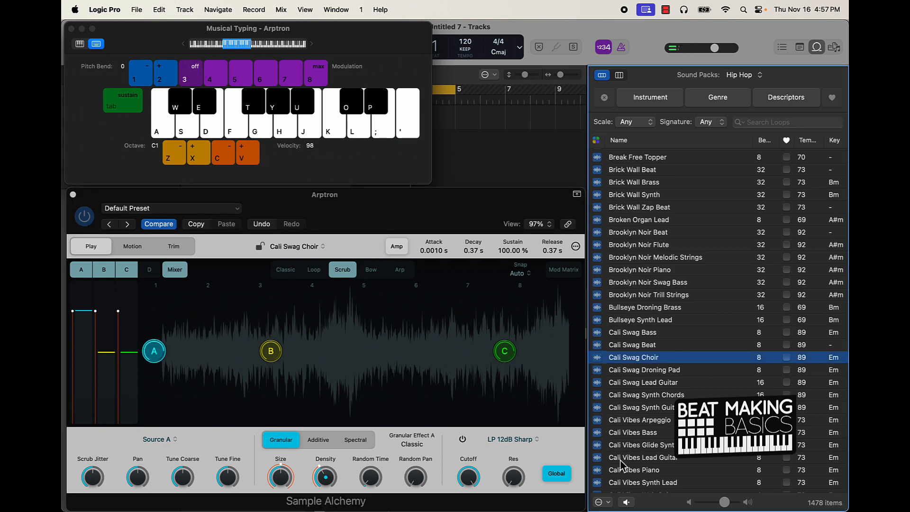
drag(622, 463, 290, 358)
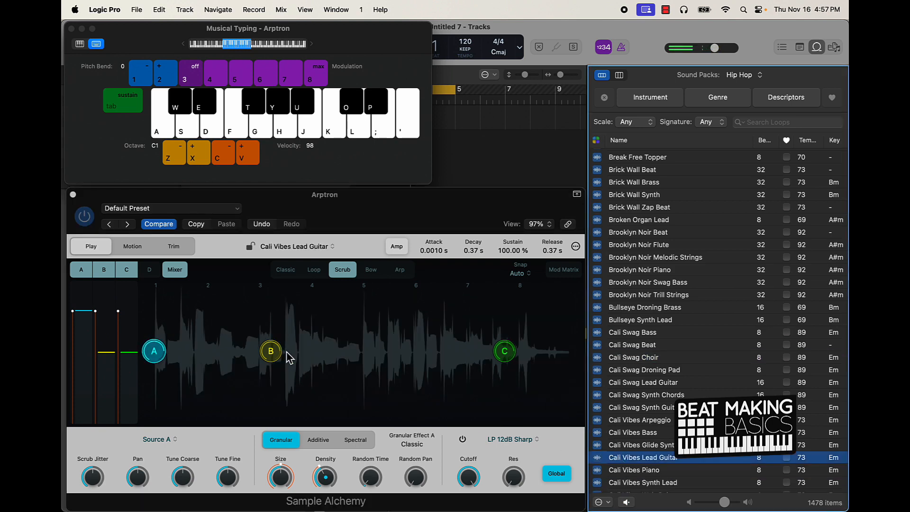
key(a)
key(d)
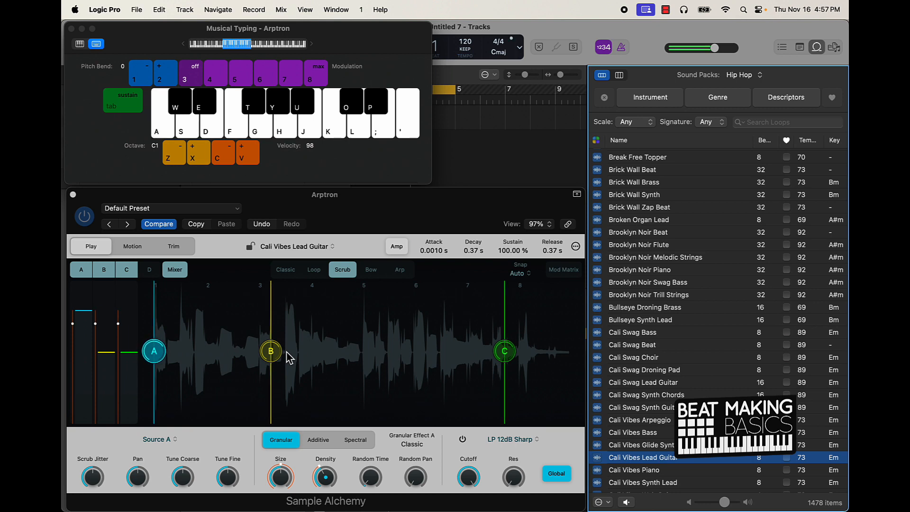
Raise the keyboard octave to C2 and play the E, F and D notes of the guitar loop in Scrub mode.
key(x)
key(d)
key(f)
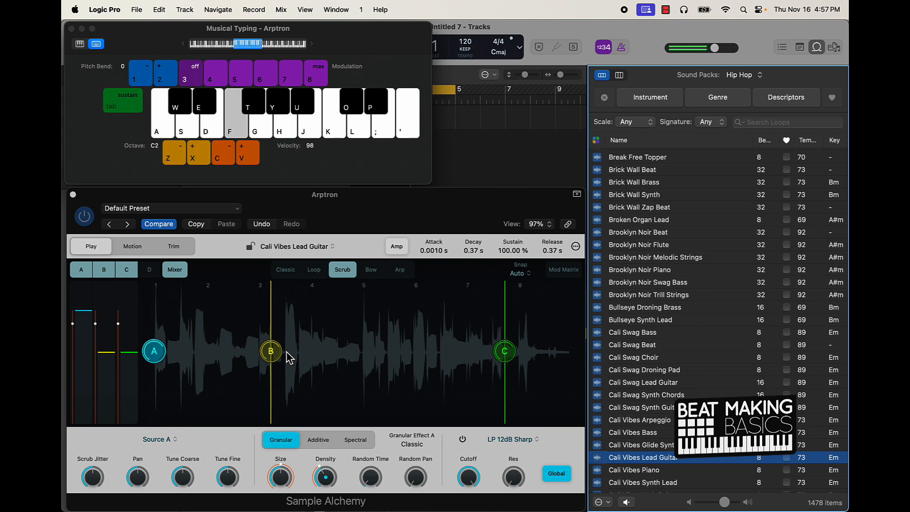
key(s)
key(d)
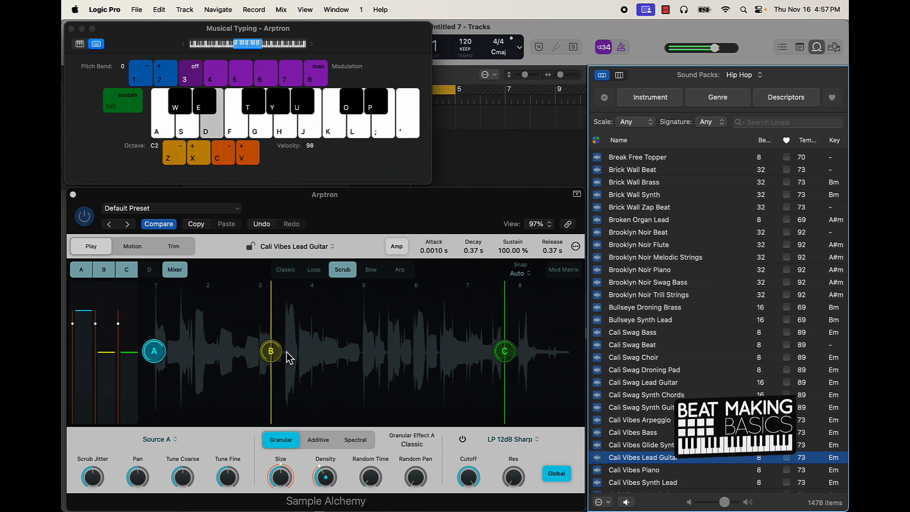
Switch to Classic mode, play C and F at octave C2, and raise the octave to C3 to play C again.
click(291, 275)
key(a)
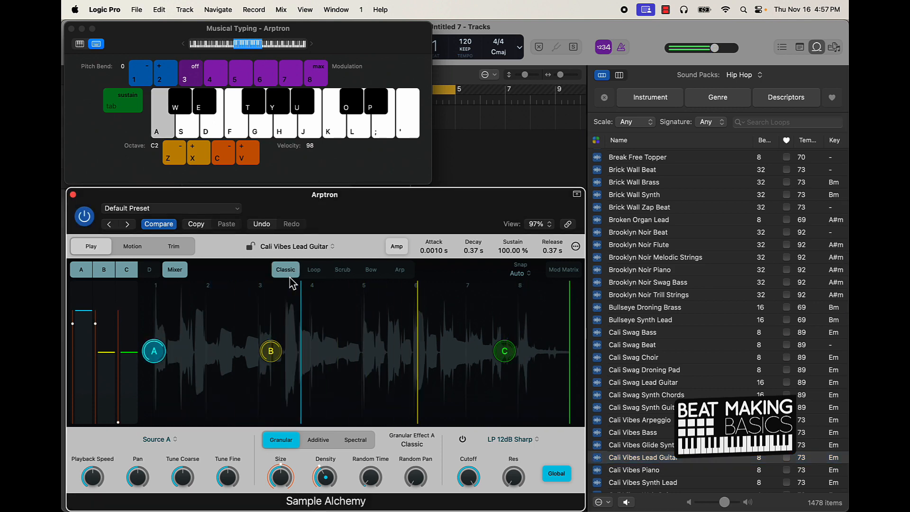
key(a)
key(f)
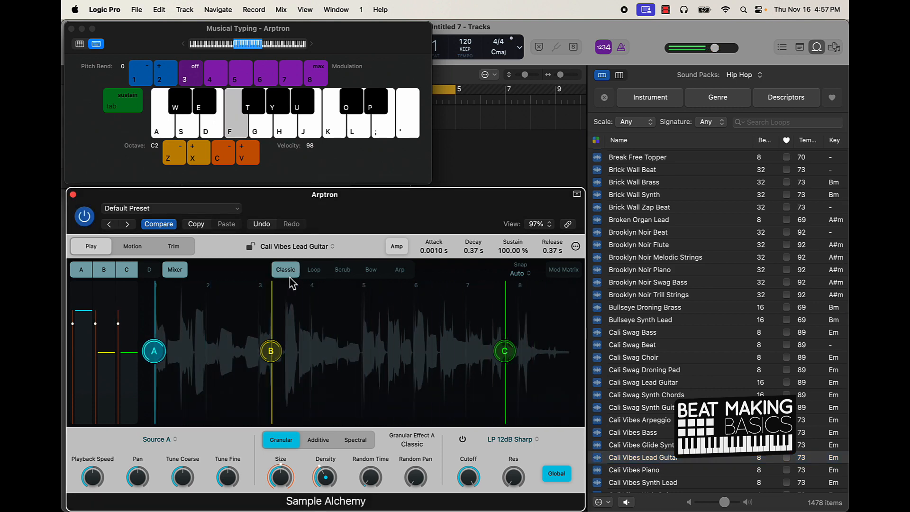
key(x)
key(a)
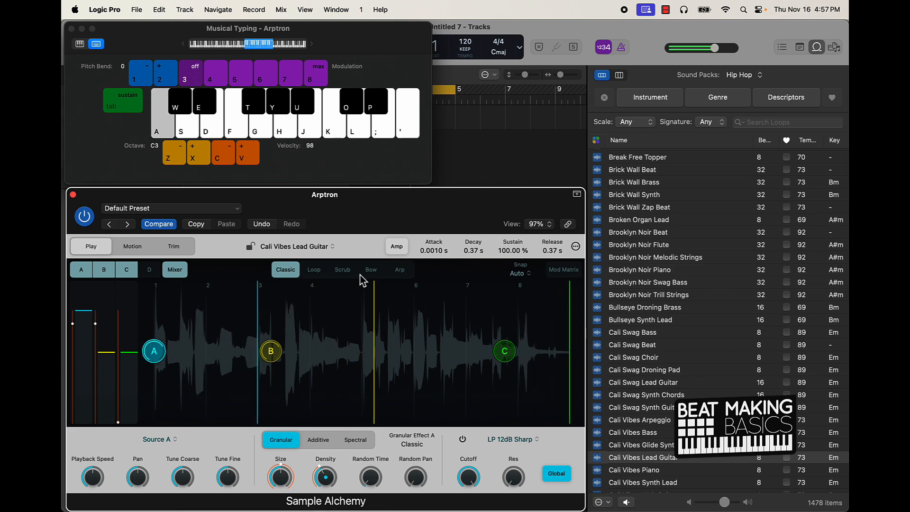
Switch the guitar loop to Arp mode and play the C and E notes at octave C3.
click(400, 270)
key(a)
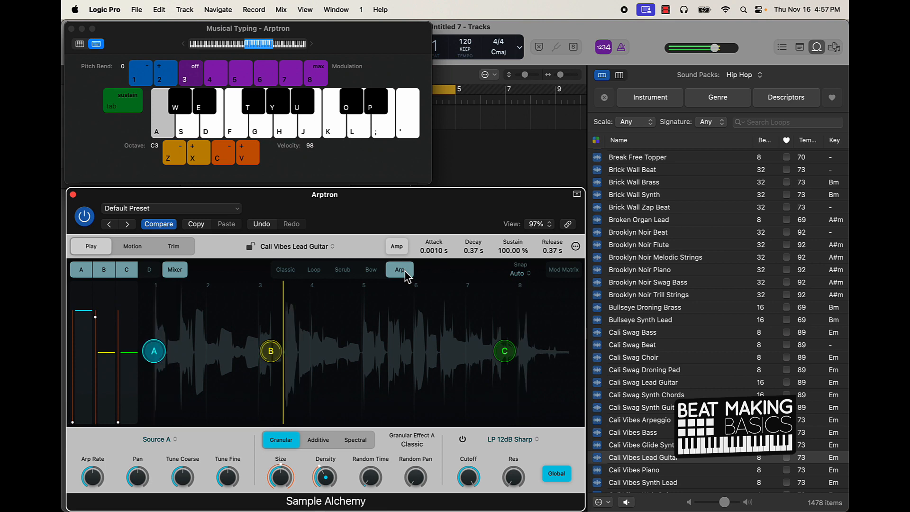
key(d)
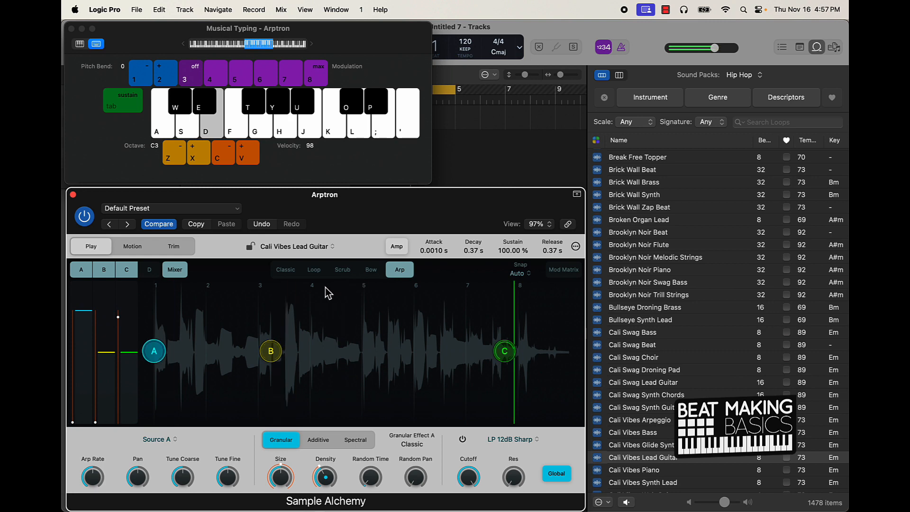
key(a)
Try Additive synthesis on source A and switch it to Spectral, playing C with each type.
click(318, 439)
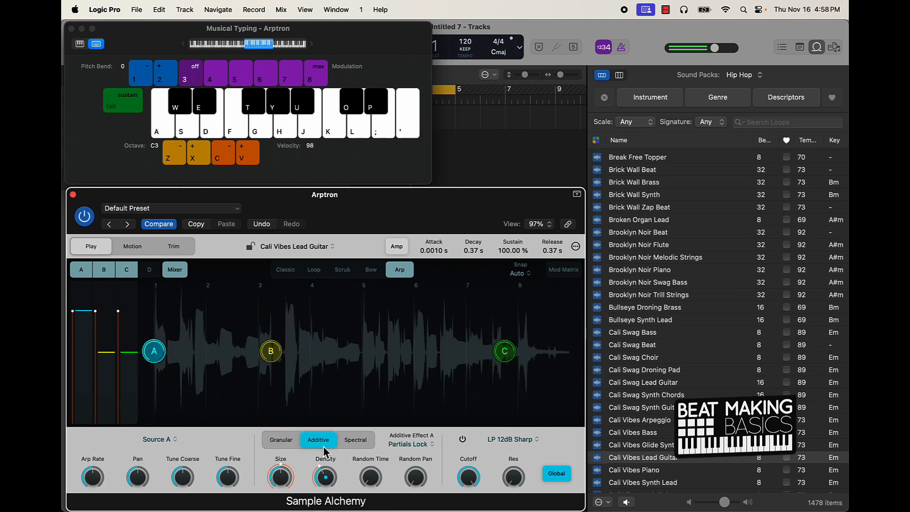
key(a)
key(a)
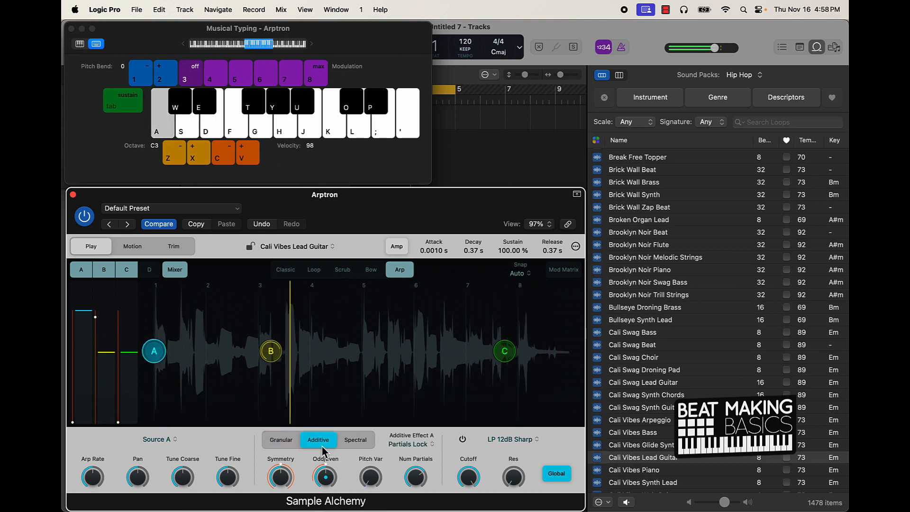
click(356, 441)
key(a)
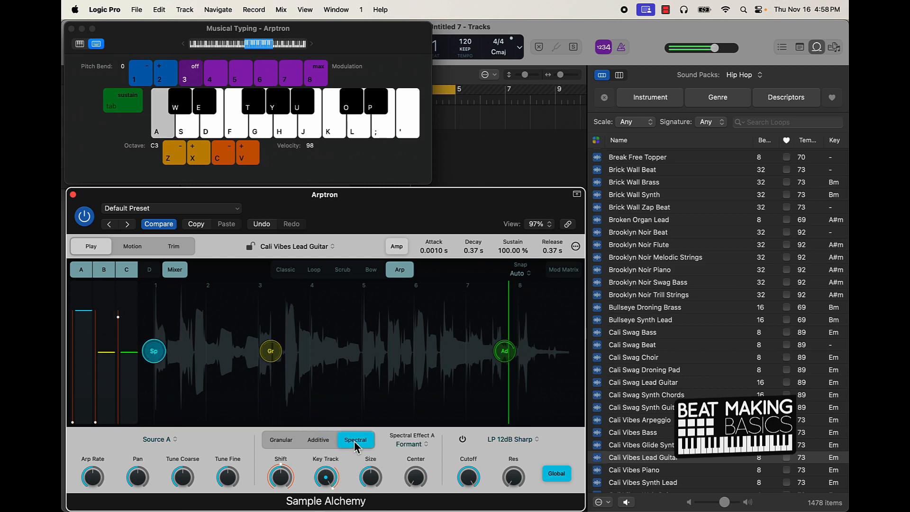
key(a)
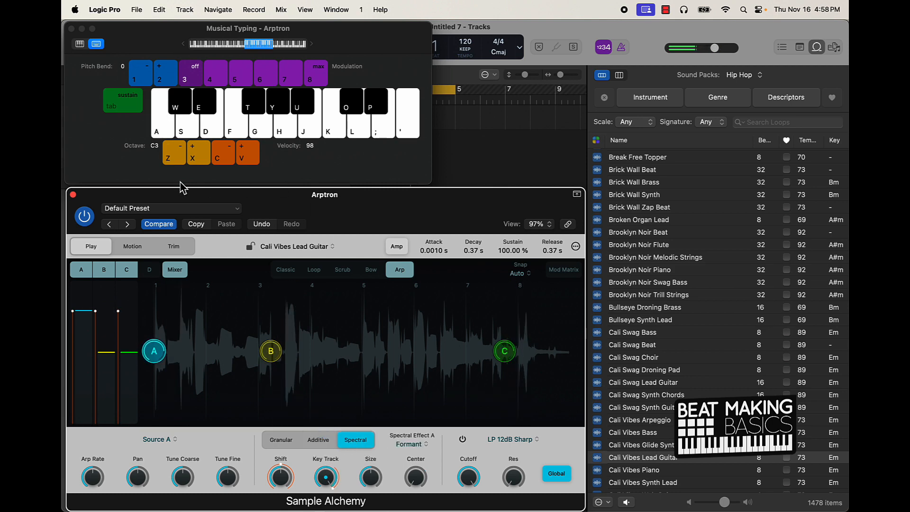
Close Sample Alchemy and Musical Typing, and hide the loop browser.
click(73, 195)
click(72, 30)
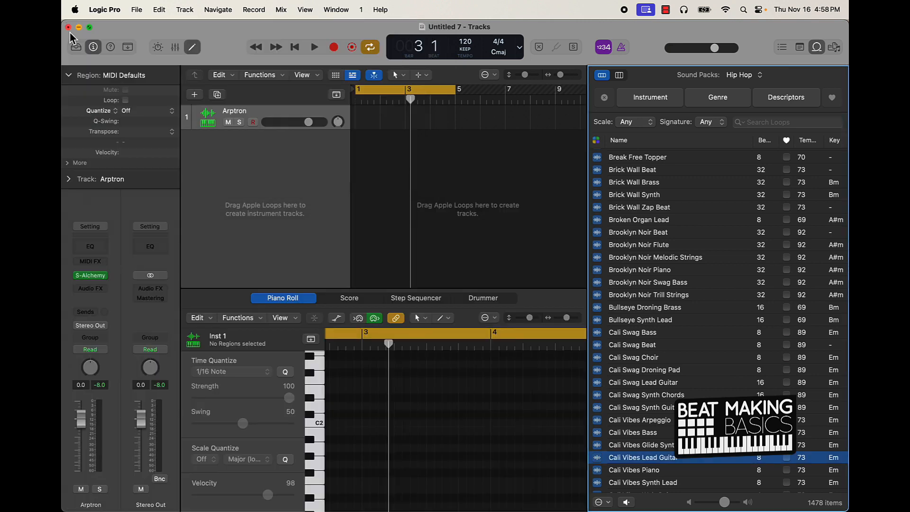
click(818, 47)
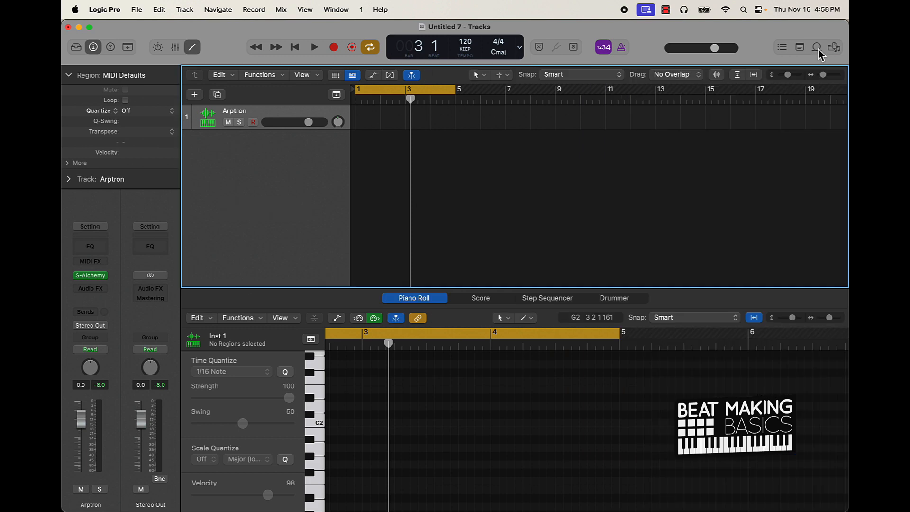